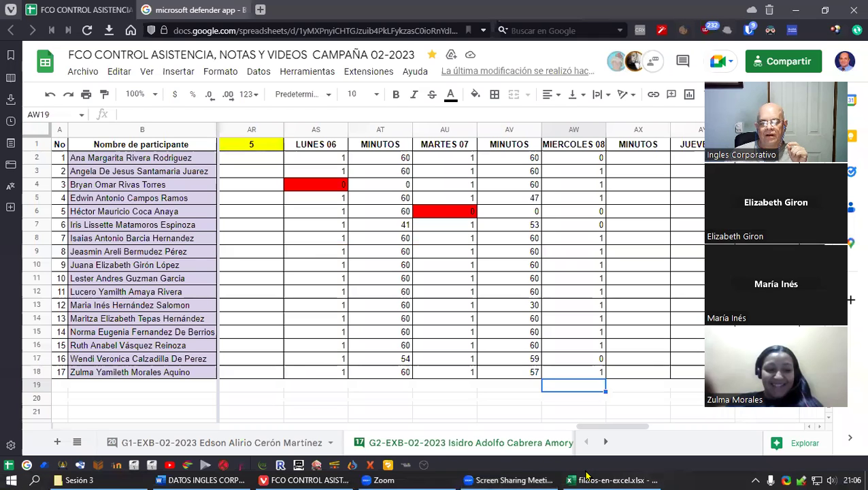
Step: Switch to the filtros-en-excel.xlsx workbook in Excel and zoom the sheet to 140%
{"action": "left_click", "coordinate": [589, 479]}
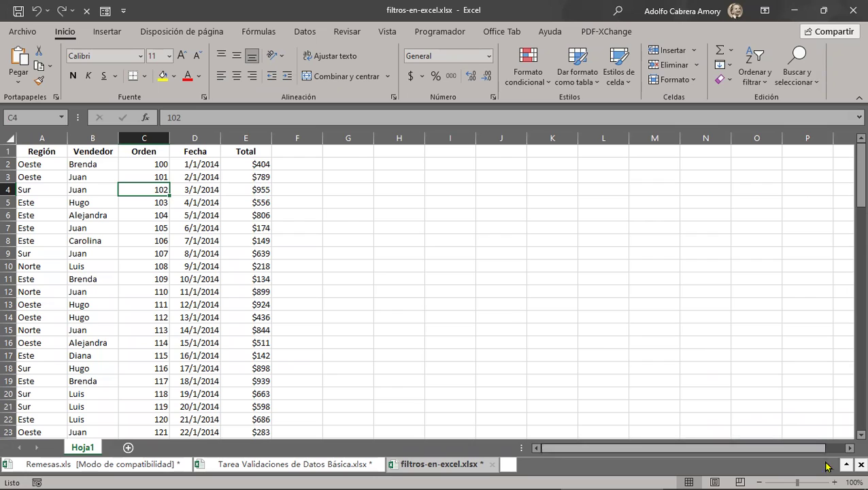
{"action": "mouse_move", "coordinate": [839, 474]}
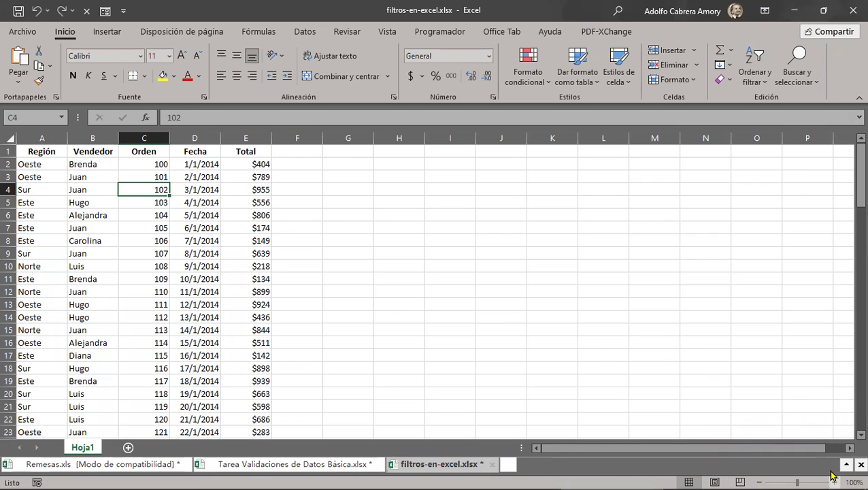
{"action": "left_click", "coordinate": [831, 480]}
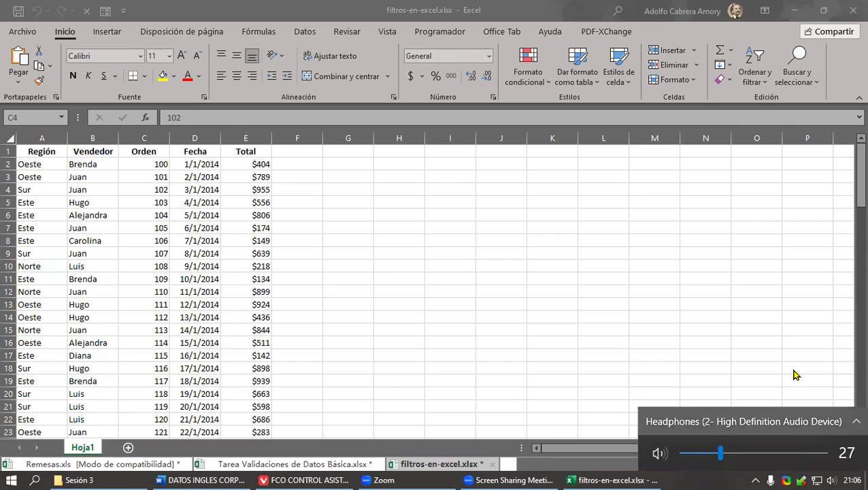
{"action": "left_click", "coordinate": [402, 252]}
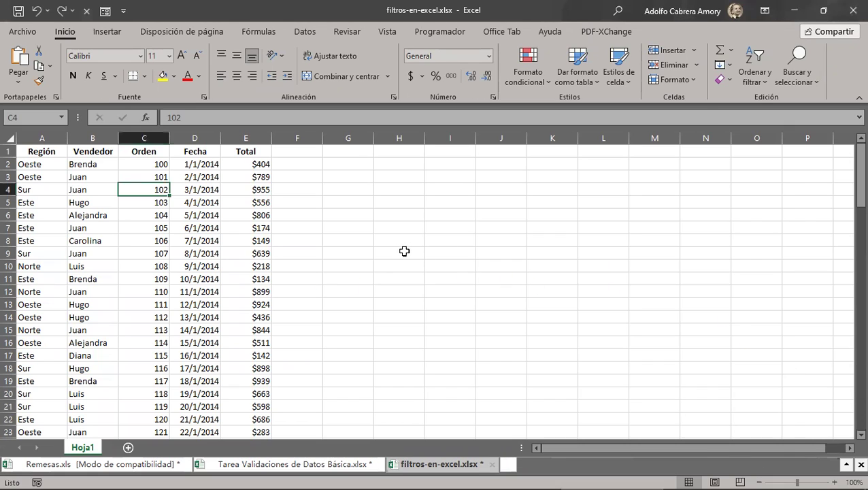
{"action": "left_click", "coordinate": [835, 480]}
{"action": "left_click", "coordinate": [834, 480]}
{"action": "left_click", "coordinate": [834, 480]}
{"action": "left_click", "coordinate": [835, 480]}
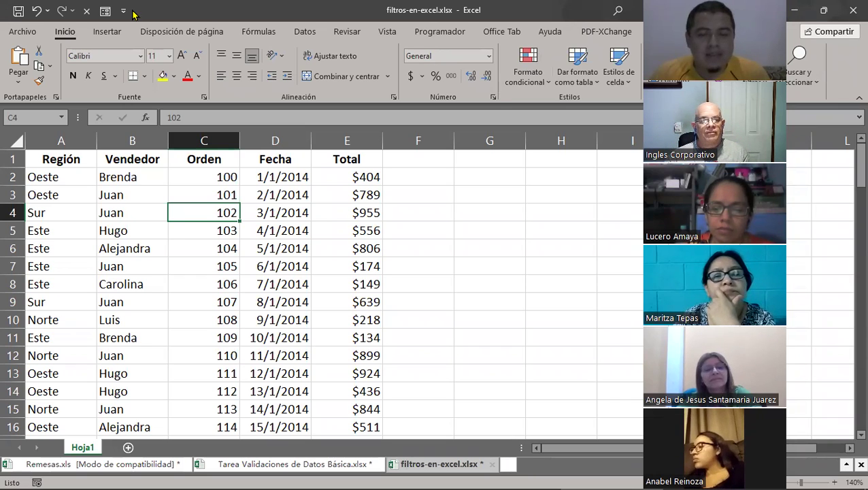
Step: Remove the Formulario command from the Quick Access Toolbar
{"action": "right_click", "coordinate": [105, 11]}
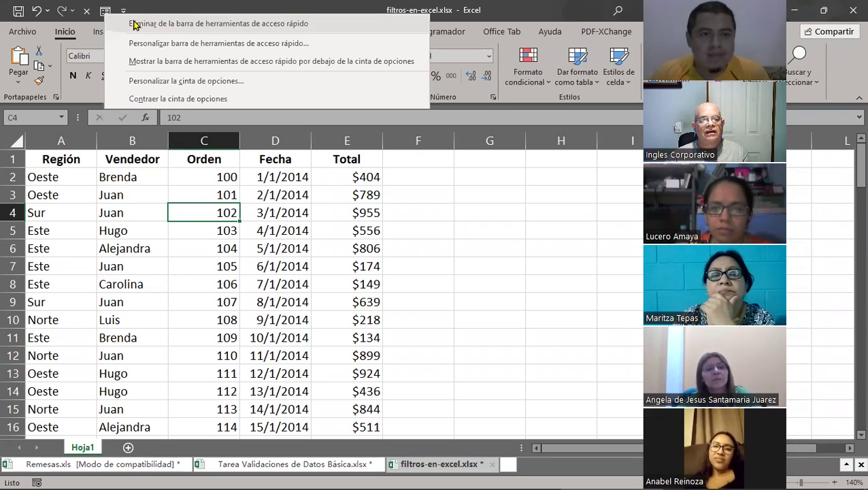
{"action": "left_click", "coordinate": [131, 18]}
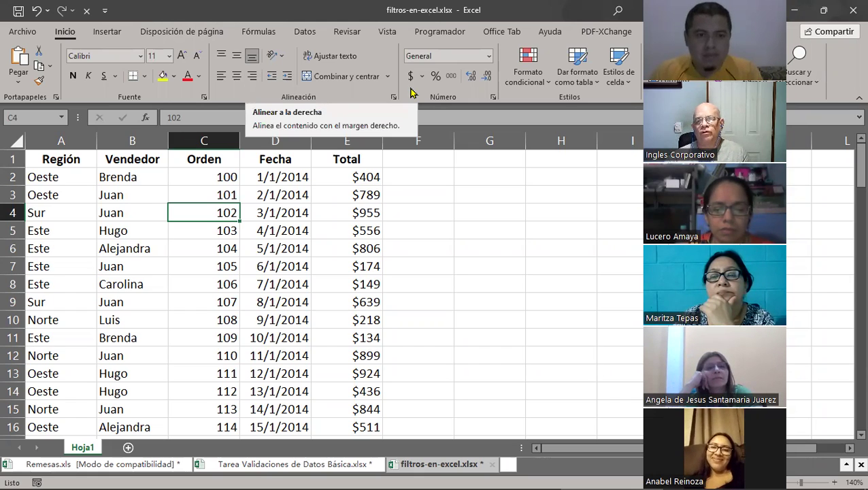
Step: Look through the ribbon's command groups from Insertar to Office Tab for a data form command, ending back on Inicio
{"action": "left_click", "coordinate": [108, 33]}
{"action": "left_click", "coordinate": [201, 33]}
{"action": "left_click", "coordinate": [262, 33]}
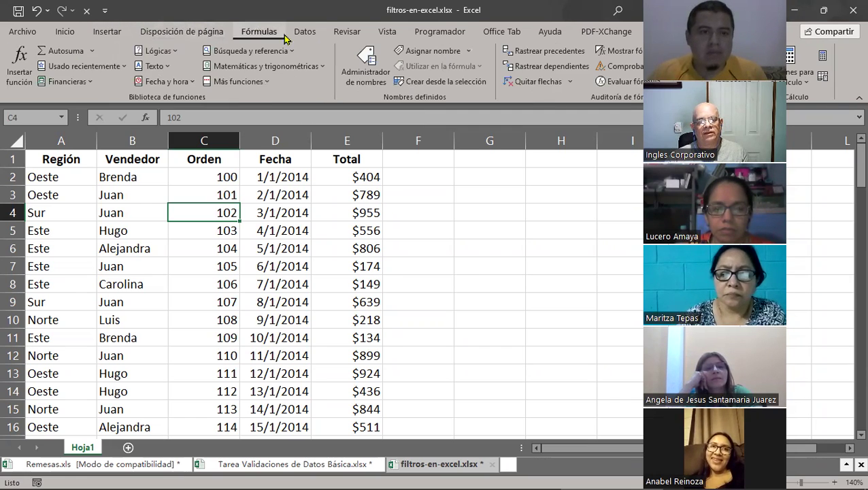
{"action": "left_click", "coordinate": [304, 32]}
{"action": "left_click", "coordinate": [351, 33]}
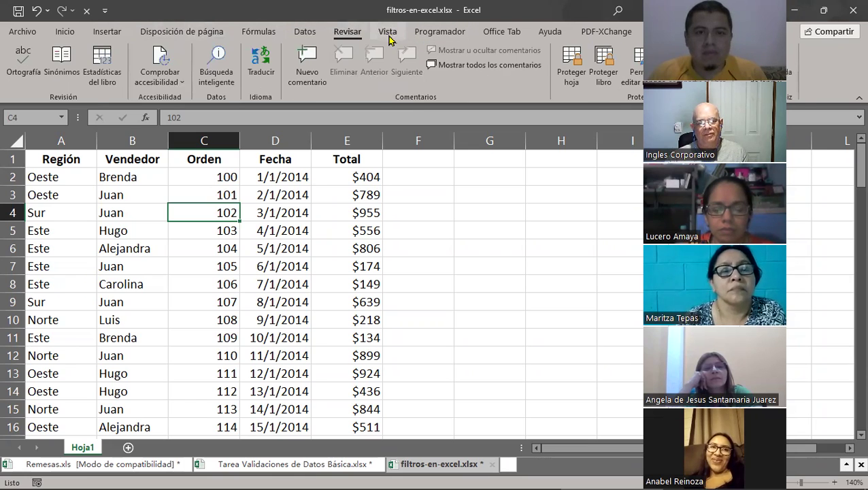
{"action": "left_click", "coordinate": [389, 32]}
{"action": "left_click", "coordinate": [450, 34]}
{"action": "left_click", "coordinate": [507, 30]}
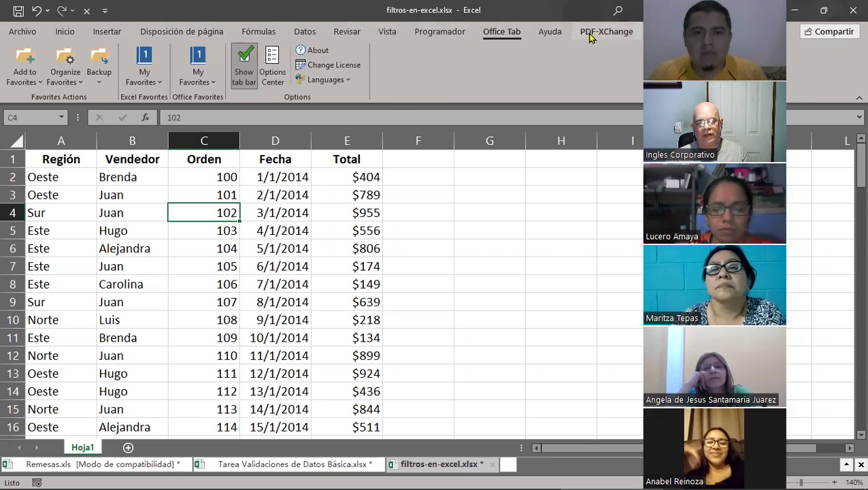
{"action": "left_click", "coordinate": [66, 35]}
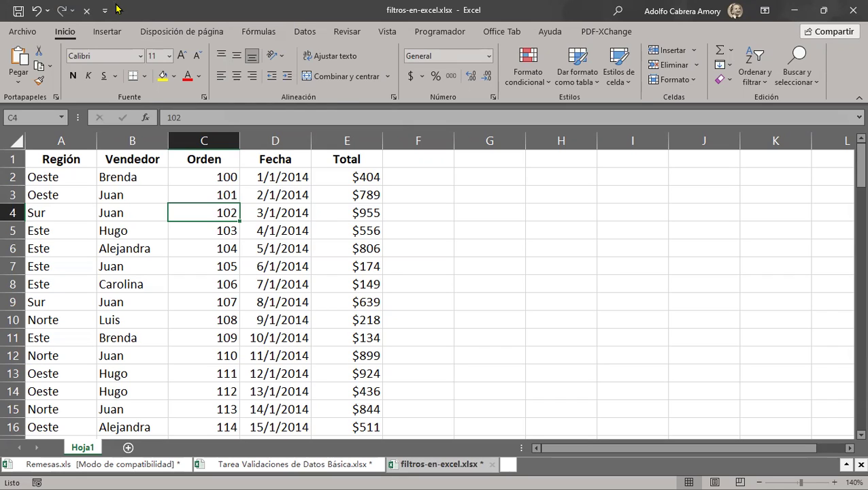
Step: Open the Excel options and show the ribbon customization settings
{"action": "left_click", "coordinate": [22, 33]}
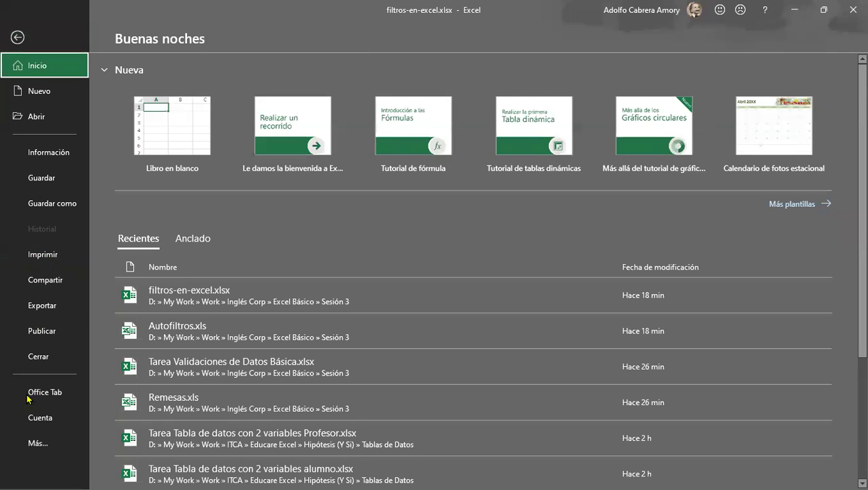
{"action": "left_click", "coordinate": [27, 451]}
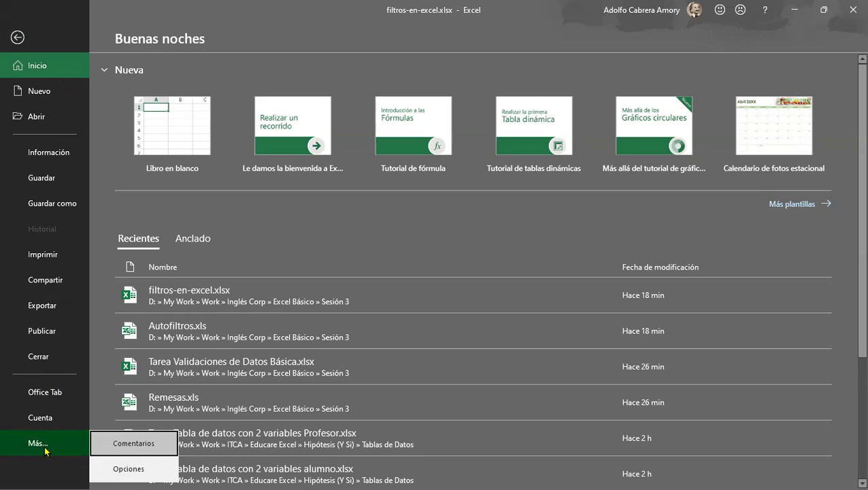
{"action": "left_click", "coordinate": [123, 470]}
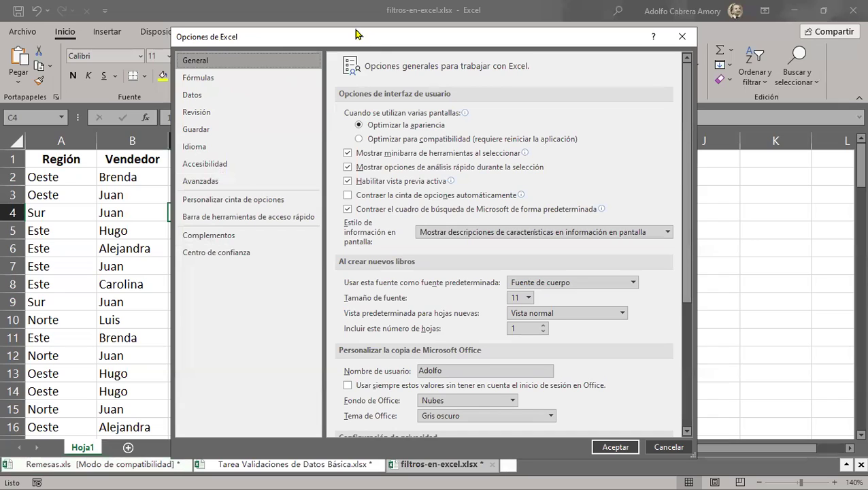
{"action": "left_click_drag", "start_coordinate": [364, 37], "coordinate": [328, 13]}
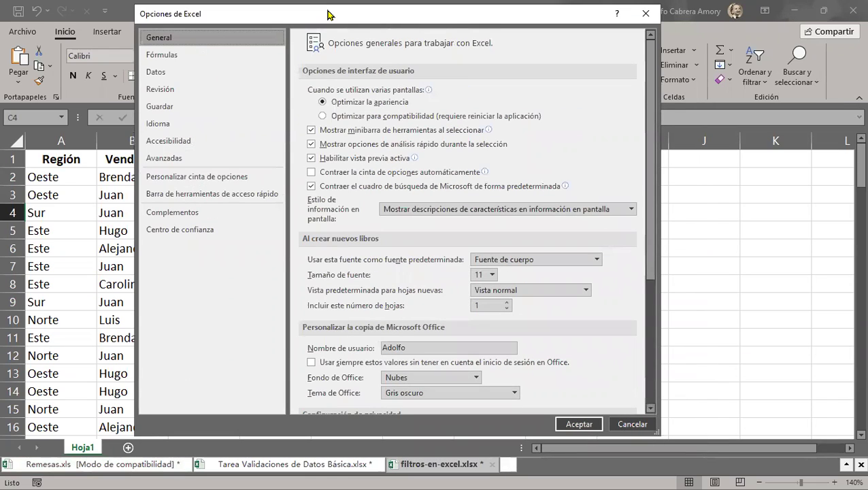
{"action": "left_click", "coordinate": [190, 179]}
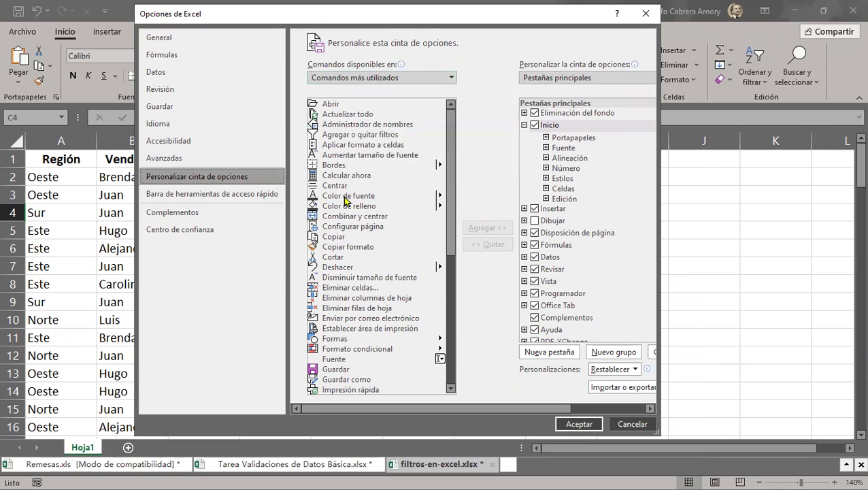
Step: Launch Painter Mouse to highlight the cursor and minimize its settings window
{"action": "left_click", "coordinate": [11, 483]}
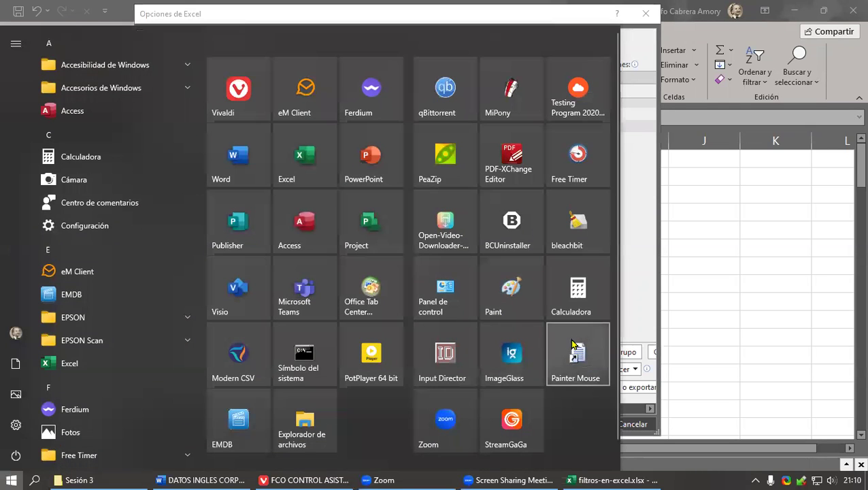
{"action": "left_click", "coordinate": [576, 345]}
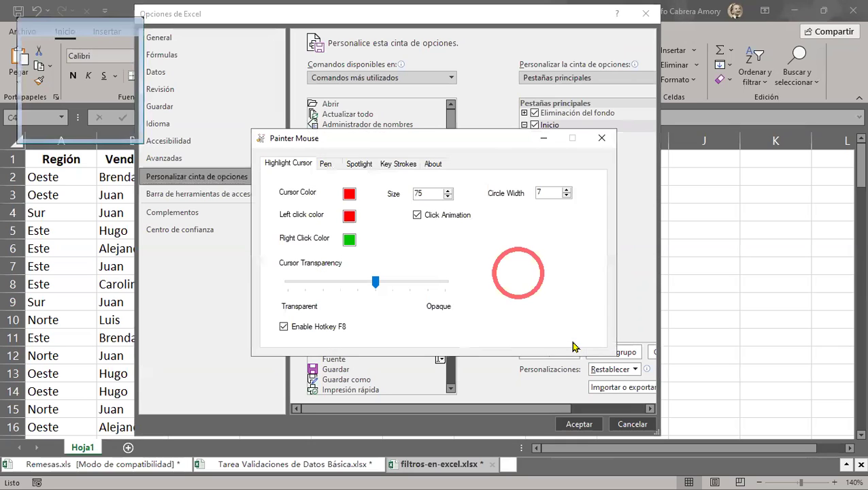
{"action": "left_click", "coordinate": [540, 139]}
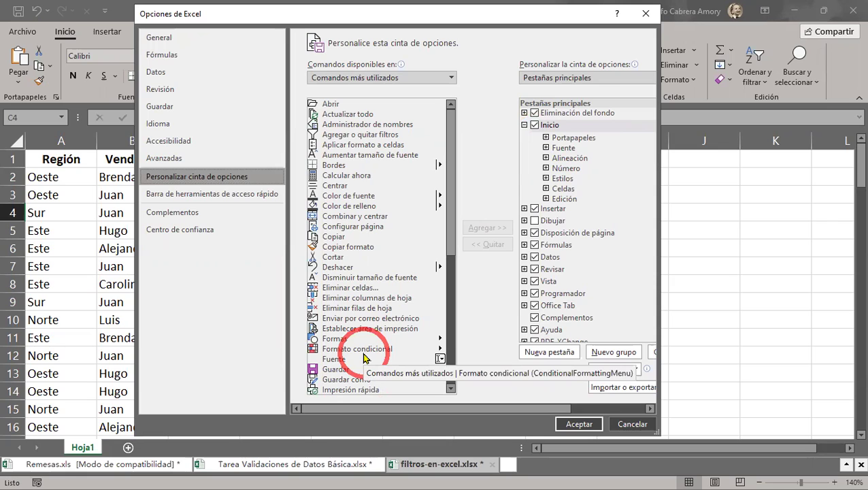
Step: List all commands in the ribbon customization settings and select the Formulario command
{"action": "left_click", "coordinate": [451, 79]}
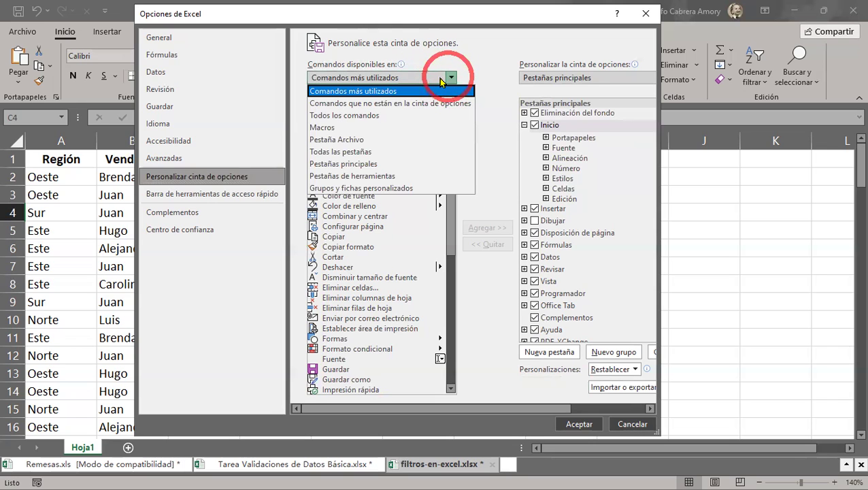
{"action": "left_click", "coordinate": [333, 117]}
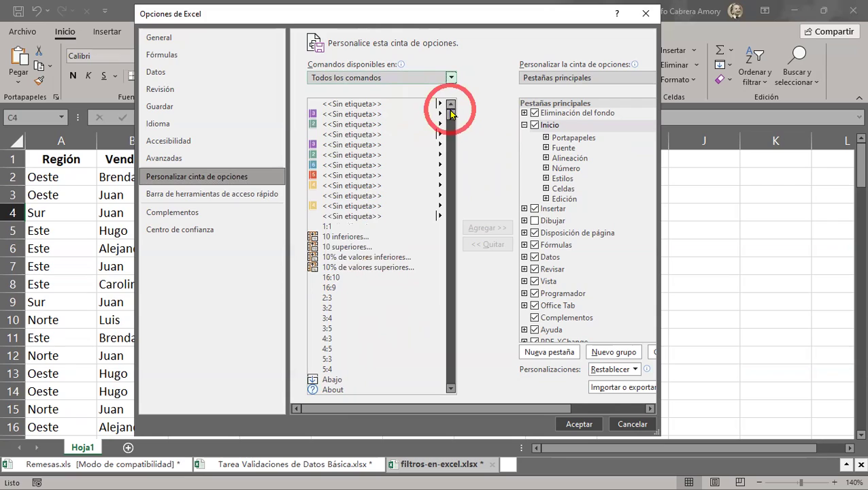
{"action": "left_click_drag", "start_coordinate": [450, 112], "coordinate": [450, 235]}
{"action": "scroll", "coordinate": [347, 336], "scroll_direction": "down", "scroll_amount": 10}
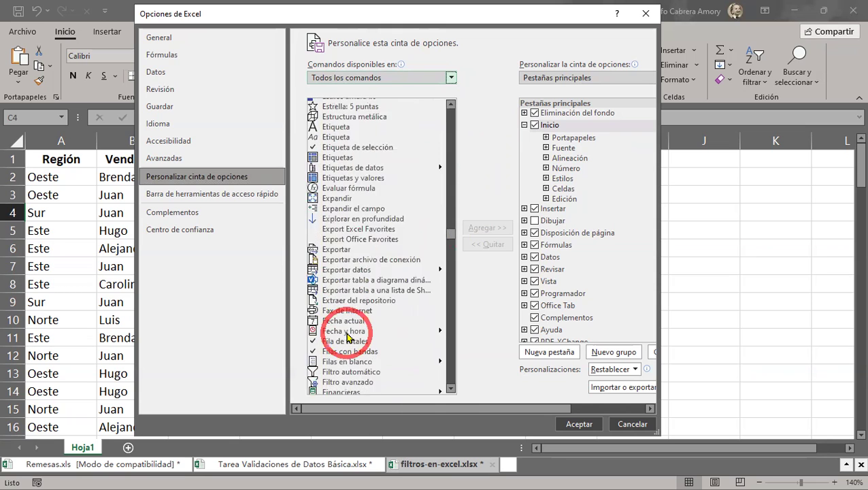
{"action": "scroll", "coordinate": [347, 336], "scroll_direction": "down", "scroll_amount": 9}
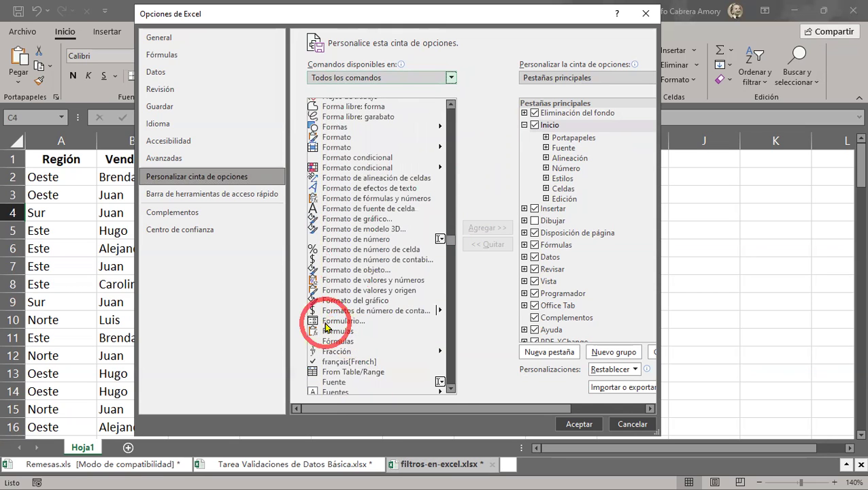
{"action": "left_click", "coordinate": [340, 321]}
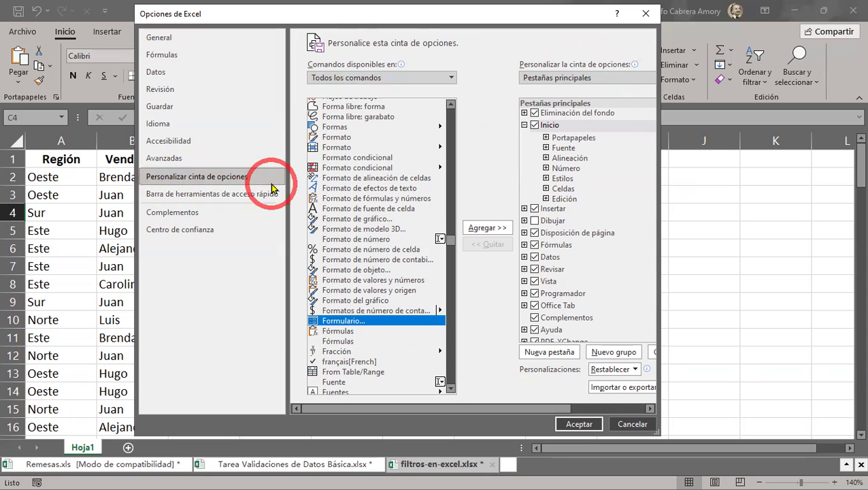
Step: Show the Quick Access Toolbar settings in a widened options dialog and list all available commands
{"action": "left_click", "coordinate": [195, 197]}
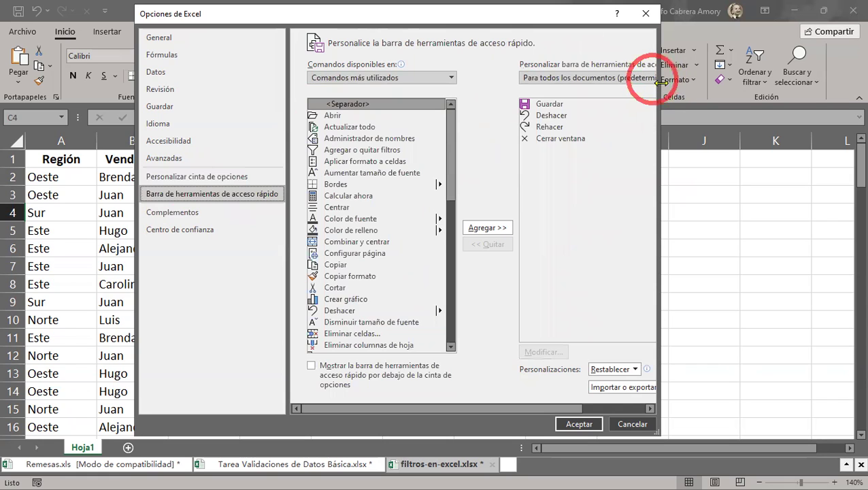
{"action": "left_click_drag", "start_coordinate": [661, 87], "coordinate": [846, 261]}
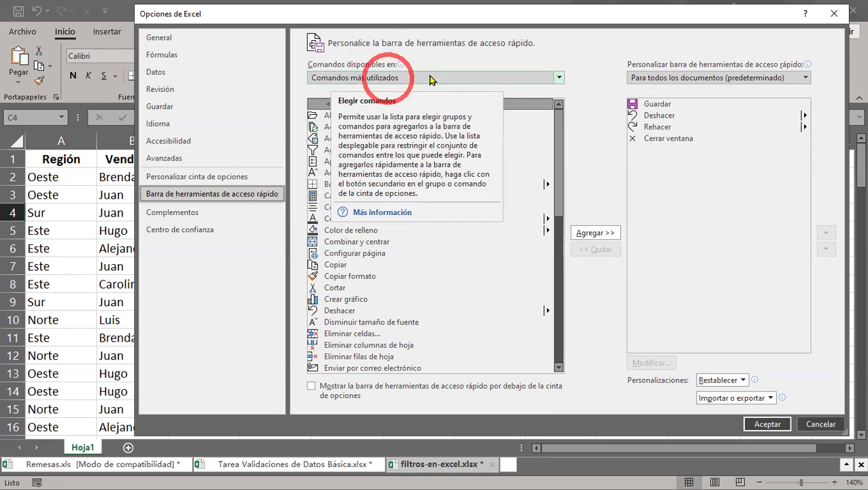
{"action": "left_click", "coordinate": [559, 78]}
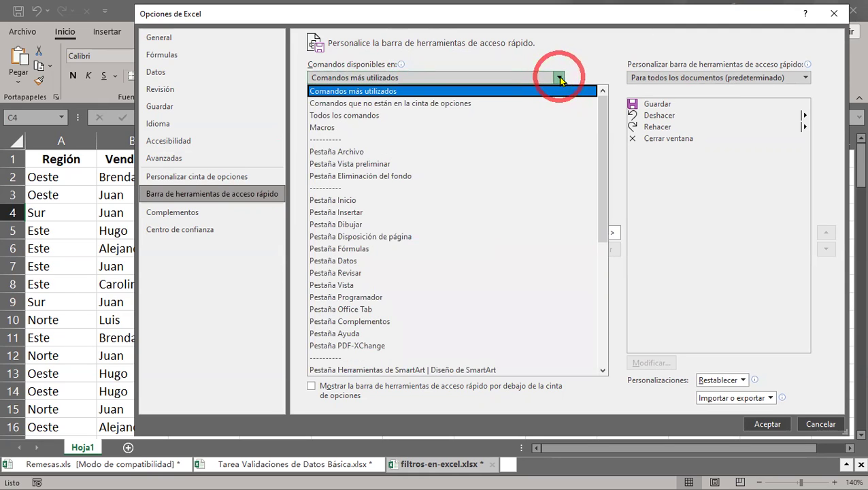
{"action": "left_click", "coordinate": [348, 117]}
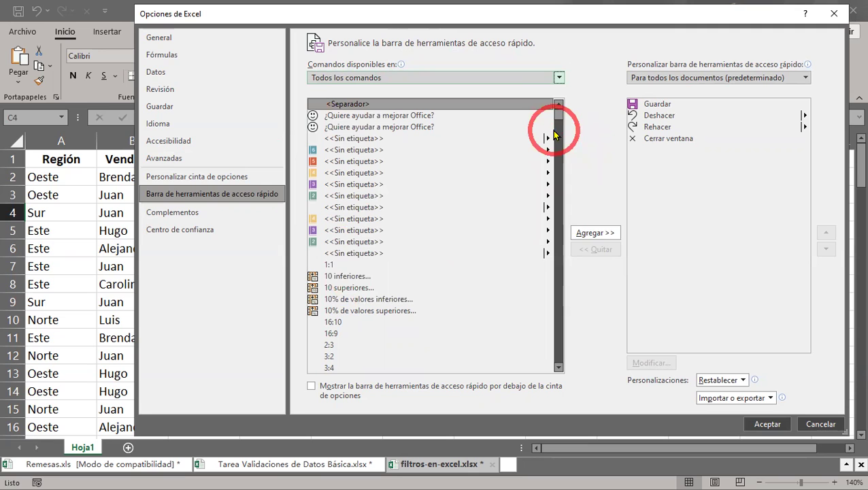
Step: Find the Formulario command among all commands and add it to the Quick Access Toolbar list
{"action": "left_click_drag", "start_coordinate": [553, 134], "coordinate": [403, 235]}
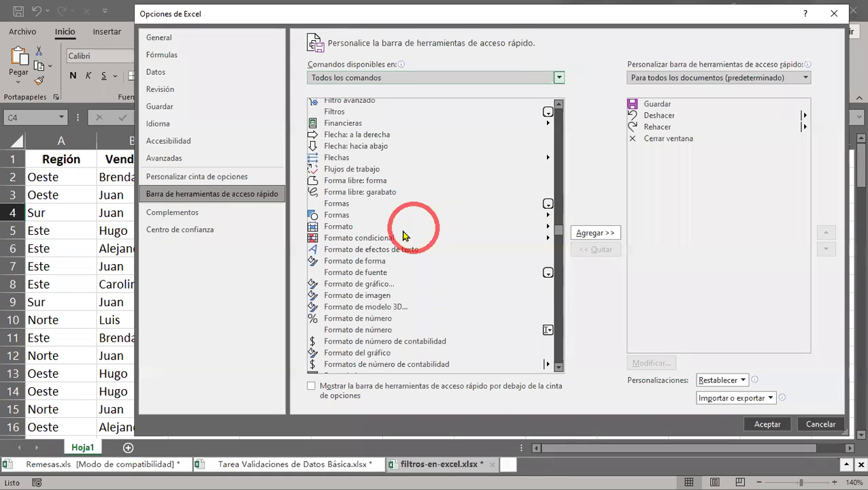
{"action": "scroll", "coordinate": [348, 227], "scroll_direction": "up", "scroll_amount": 2}
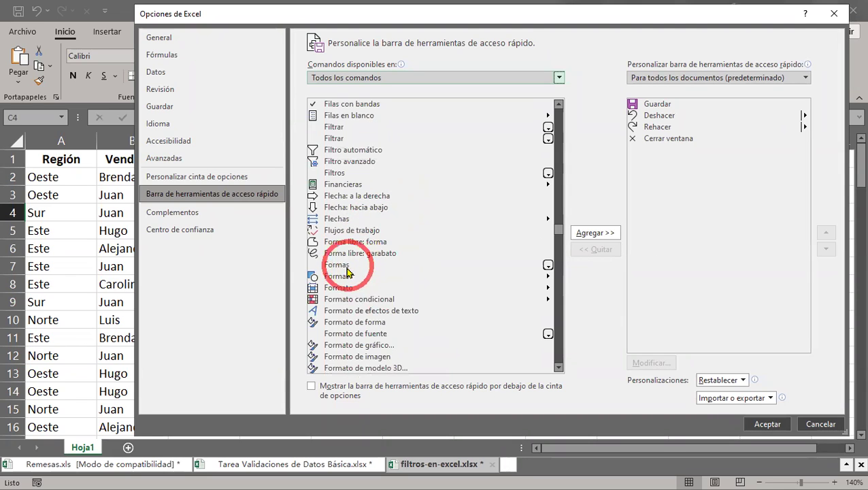
{"action": "scroll", "coordinate": [350, 309], "scroll_direction": "down", "scroll_amount": 3}
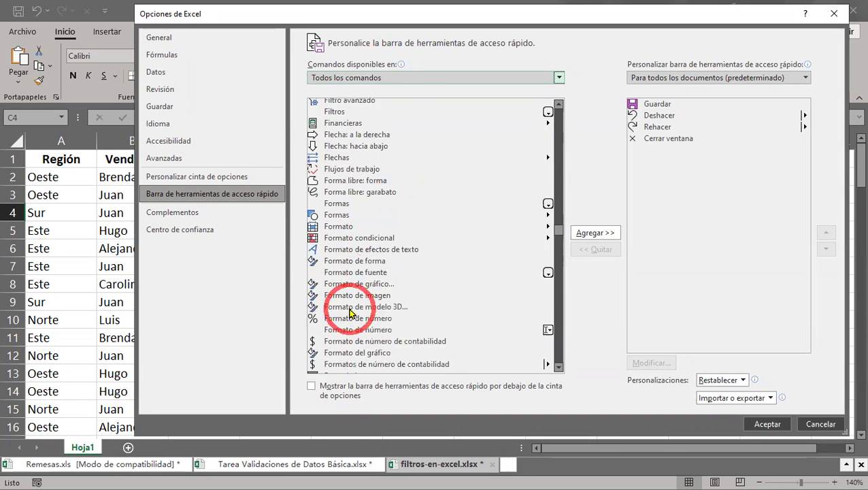
{"action": "scroll", "coordinate": [349, 313], "scroll_direction": "down", "scroll_amount": 2}
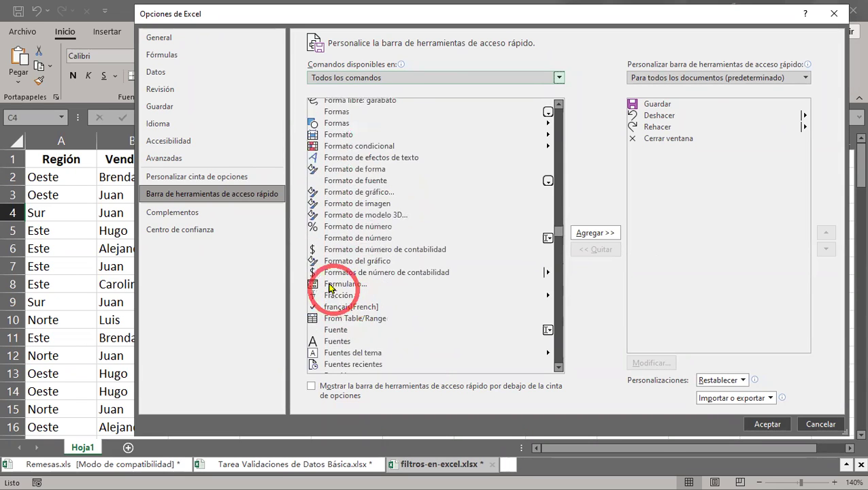
{"action": "left_click", "coordinate": [326, 283]}
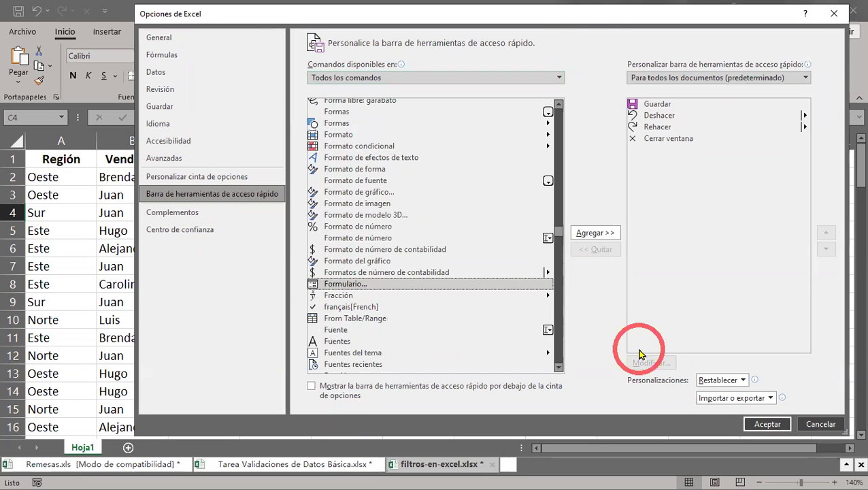
{"action": "left_click_drag", "start_coordinate": [566, 15], "coordinate": [451, 12]}
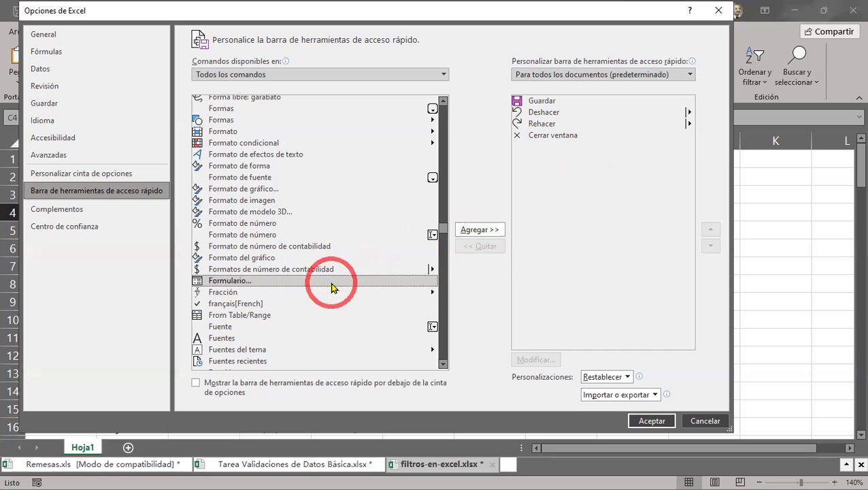
{"action": "left_click", "coordinate": [480, 230]}
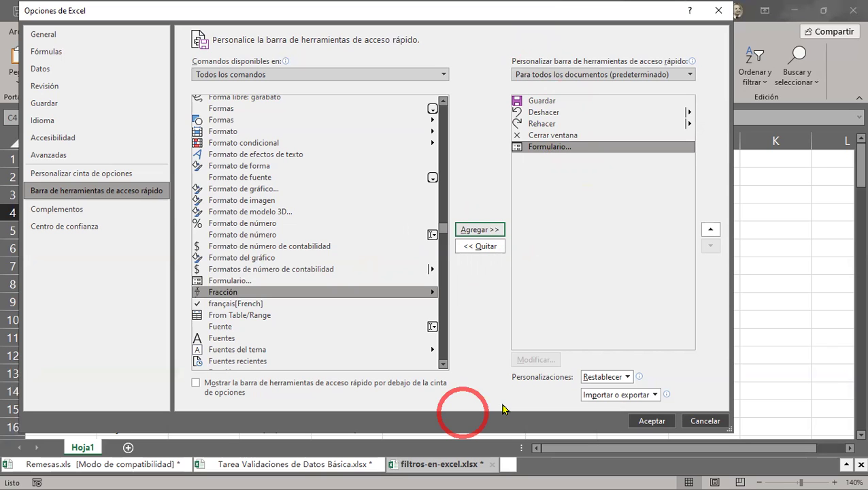
Step: Apply the toolbar customization and open the data form for the Hoja1 sales table, placing it beside the data
{"action": "left_click", "coordinate": [648, 418]}
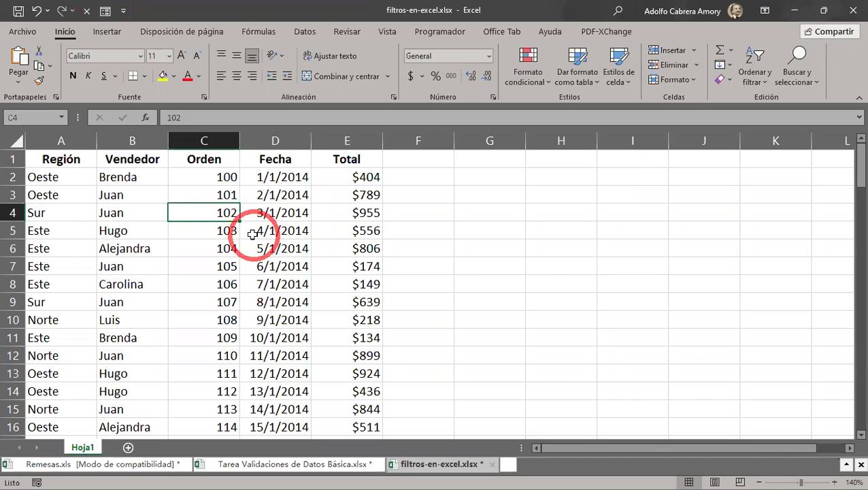
{"action": "left_click", "coordinate": [174, 233]}
{"action": "left_click", "coordinate": [319, 314]}
{"action": "left_click", "coordinate": [294, 223]}
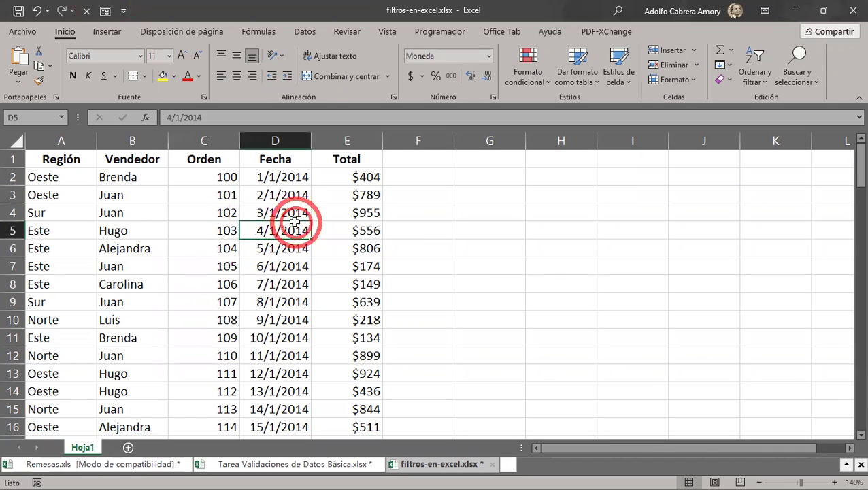
{"action": "left_click", "coordinate": [204, 213]}
{"action": "left_click", "coordinate": [105, 12]}
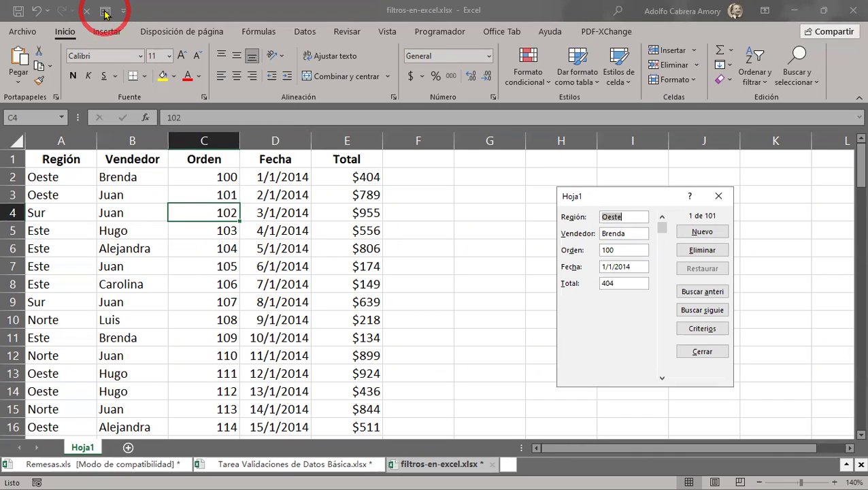
{"action": "left_click_drag", "start_coordinate": [632, 199], "coordinate": [437, 138]}
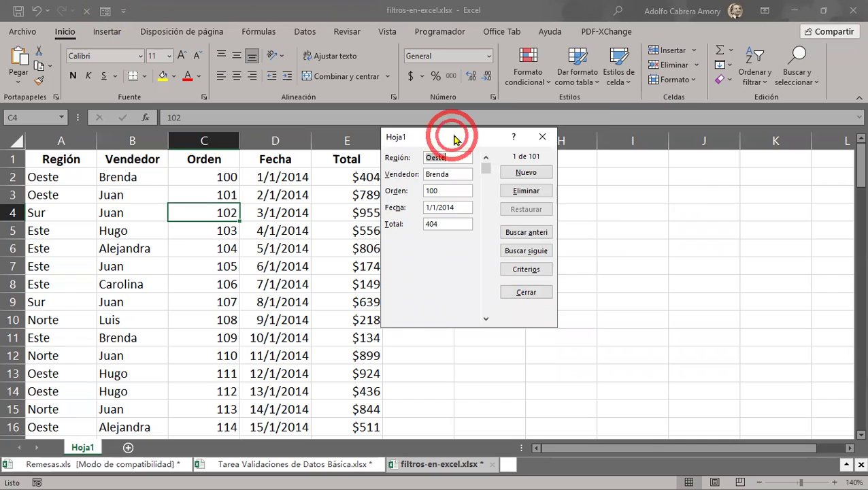
{"action": "left_click_drag", "start_coordinate": [453, 135], "coordinate": [487, 131]}
{"action": "left_click", "coordinate": [460, 246]}
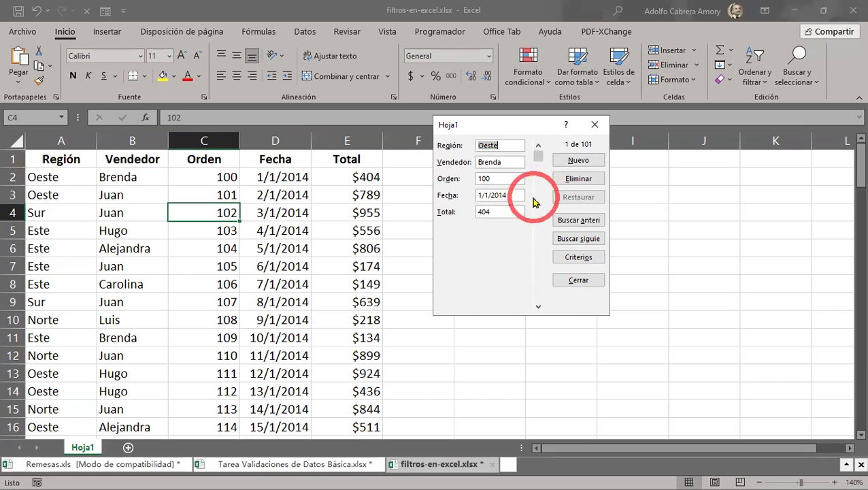
Step: Browse forward through the sales records one by one in the data form, up to record 12
{"action": "left_click", "coordinate": [560, 239]}
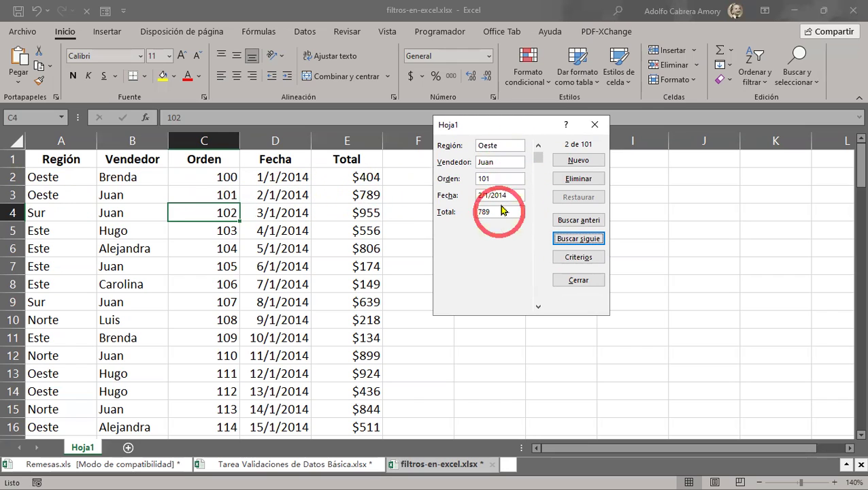
{"action": "left_click", "coordinate": [568, 240]}
{"action": "left_click", "coordinate": [568, 239]}
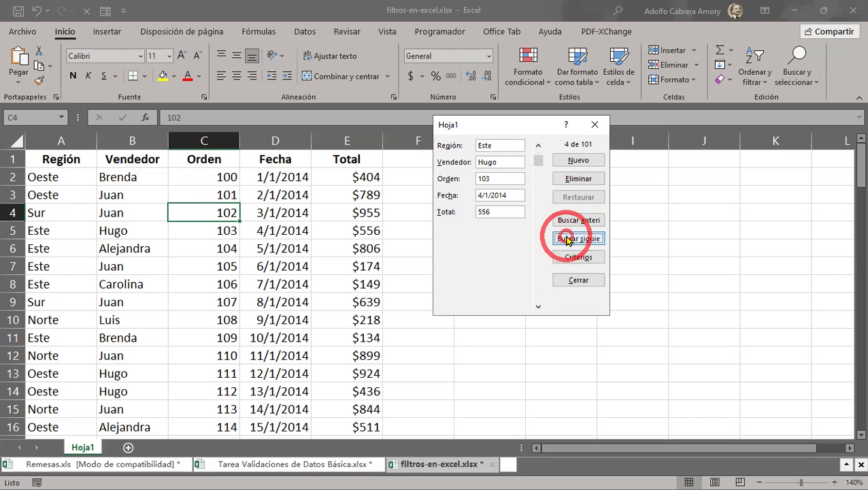
{"action": "left_click", "coordinate": [568, 239]}
{"action": "left_click", "coordinate": [568, 240]}
{"action": "left_click", "coordinate": [567, 239]}
{"action": "left_click", "coordinate": [568, 239]}
{"action": "left_click", "coordinate": [568, 239]}
{"action": "left_click", "coordinate": [568, 239]}
{"action": "left_click", "coordinate": [568, 239]}
{"action": "left_click", "coordinate": [568, 240]}
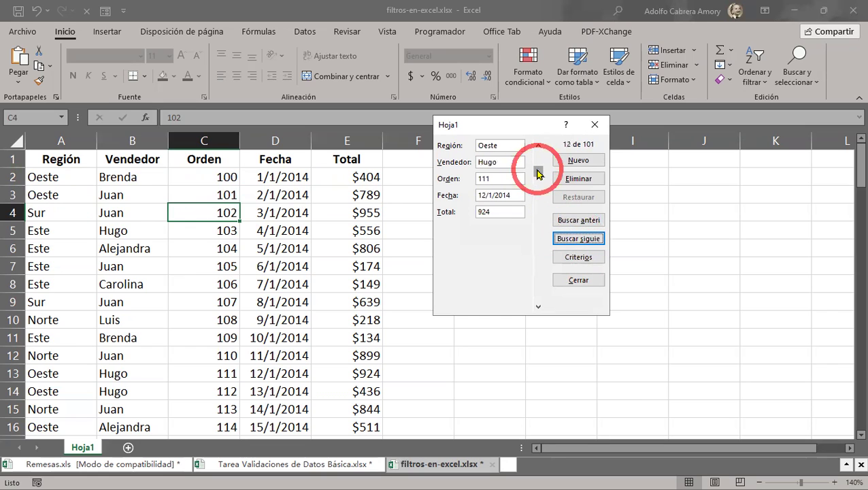
Step: Start a new record with Región Indefinido, the seller's first name as Vendedor, Orden "No se" and Fecha Indefinida
{"action": "left_click_drag", "start_coordinate": [538, 174], "coordinate": [737, 385]}
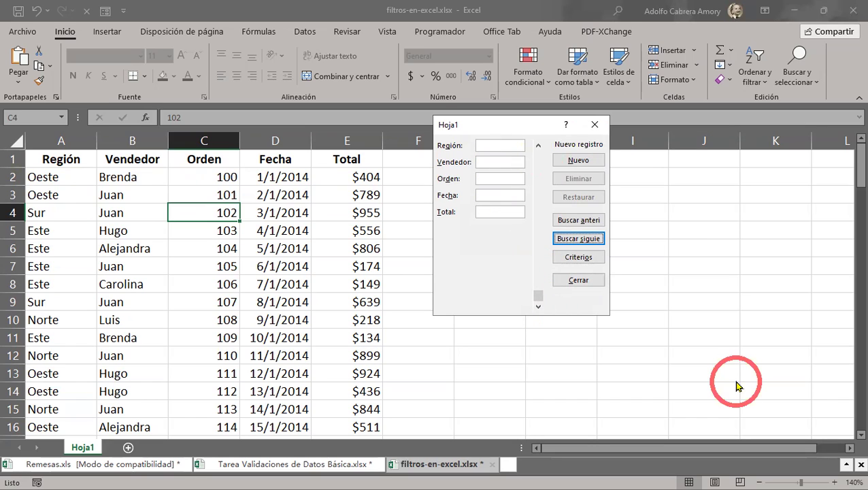
{"action": "left_click", "coordinate": [538, 146]}
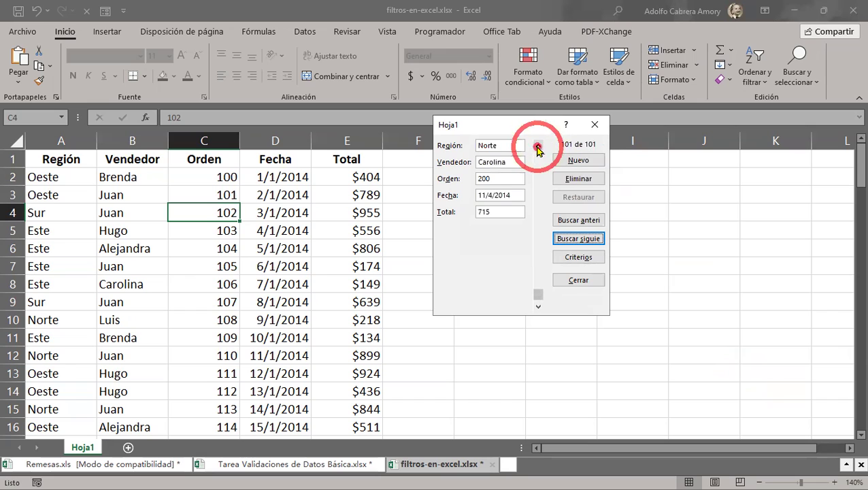
{"action": "left_click", "coordinate": [536, 306]}
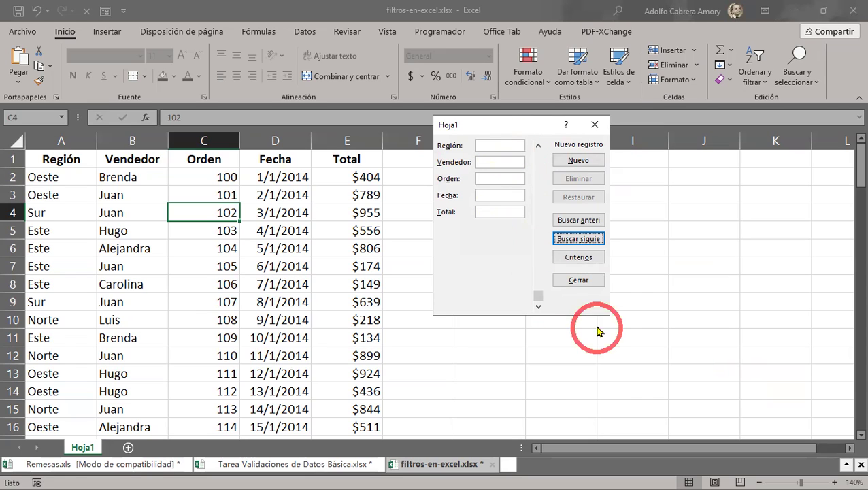
{"action": "left_click", "coordinate": [483, 143]}
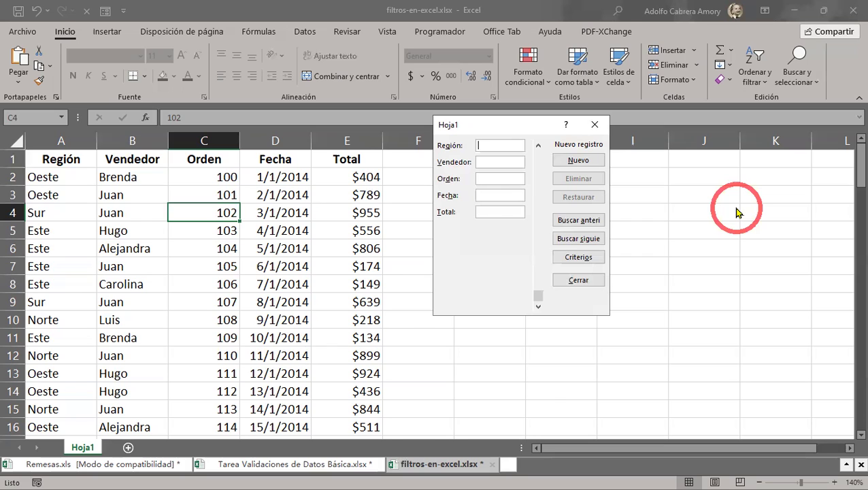
{"action": "type", "text": "Indefinido"}
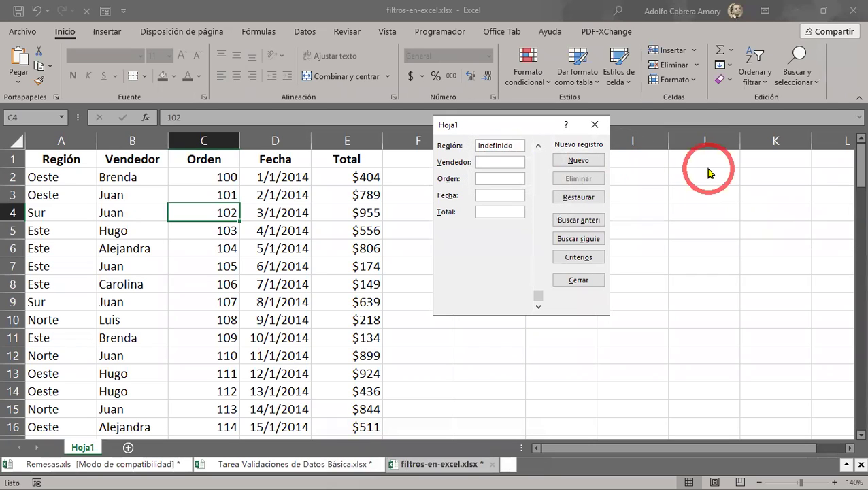
{"action": "type", "text": "Filomeno"}
{"action": "left_click", "coordinate": [503, 177]}
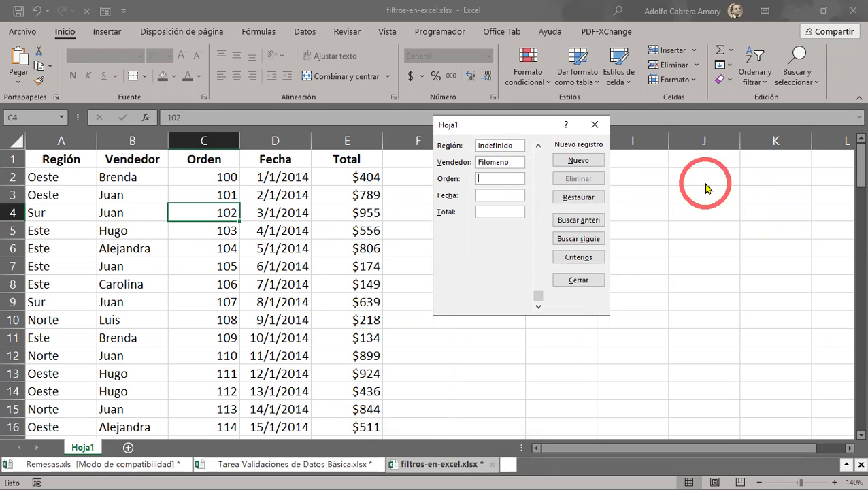
{"action": "type", "text": "No se"}
{"action": "left_click", "coordinate": [485, 194]}
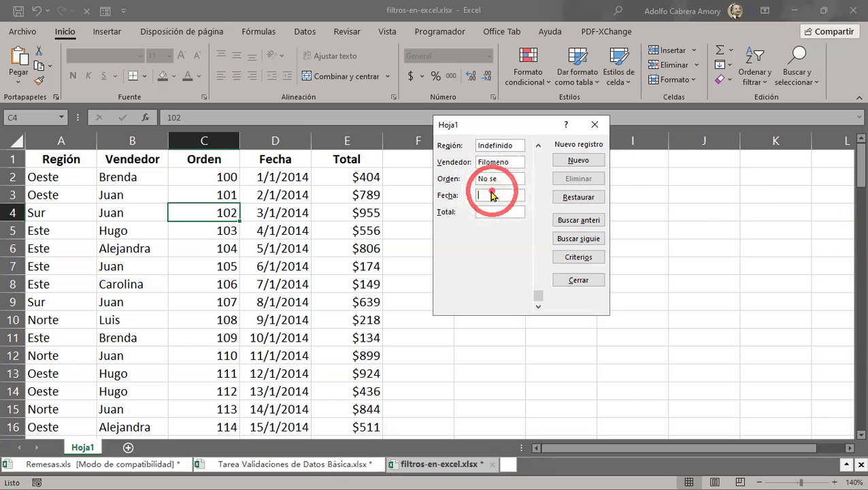
{"action": "type", "text": "Indefinida"}
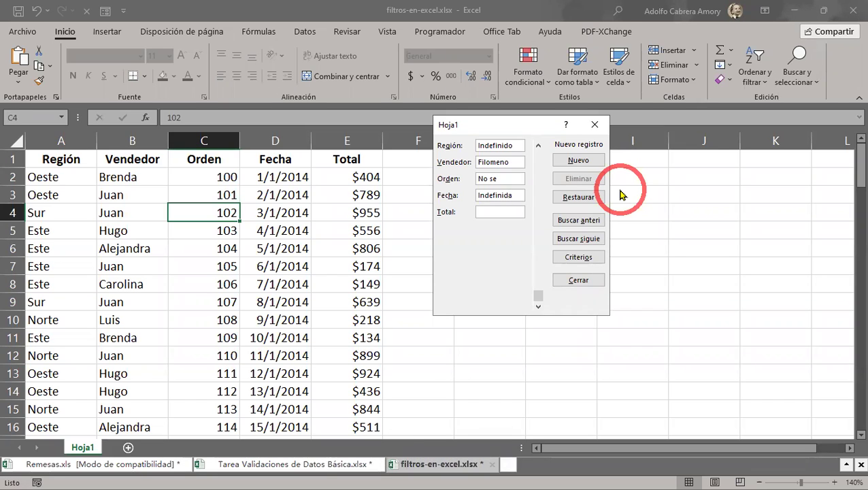
Step: Set the new record's Total to "Quien sabe" and close the form to store the record
{"action": "left_click", "coordinate": [491, 212]}
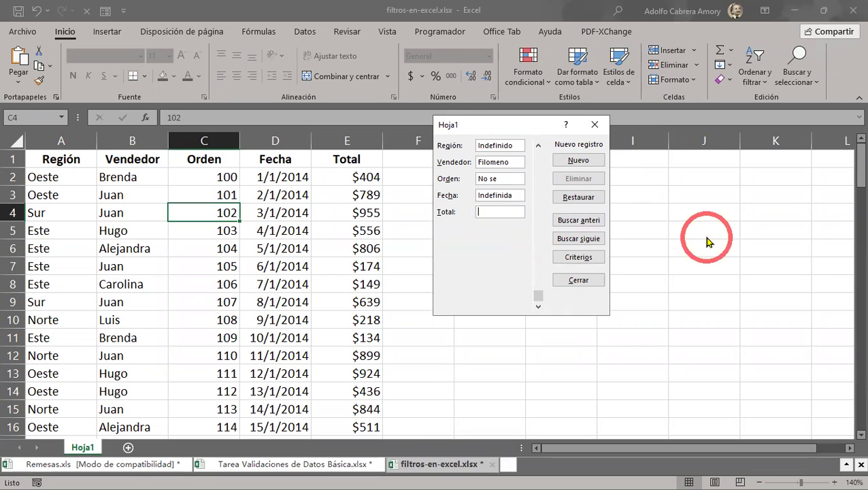
{"action": "type", "text": "Qu"}
{"action": "type", "text": "ien "}
{"action": "type", "text": "asbe"}
{"action": "key", "text": "BackSpace"}
{"action": "key", "text": "BackSpace"}
{"action": "key", "text": "BackSpace"}
{"action": "key", "text": "BackSpace"}
{"action": "type", "text": "sas"}
{"action": "key", "text": "BackSpace"}
{"action": "type", "text": "be"}
{"action": "left_click", "coordinate": [576, 281]}
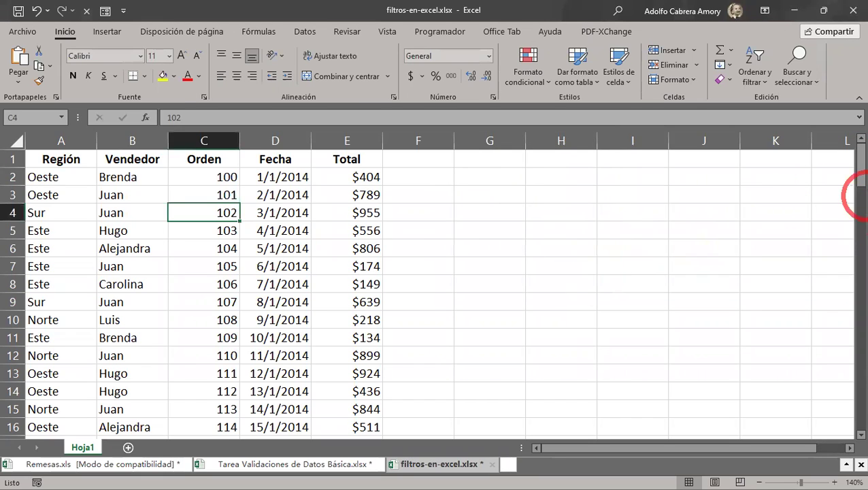
Step: Inspect the newly added record's cells in row 103 and return to the start of the table
{"action": "left_click_drag", "start_coordinate": [859, 168], "coordinate": [852, 435]}
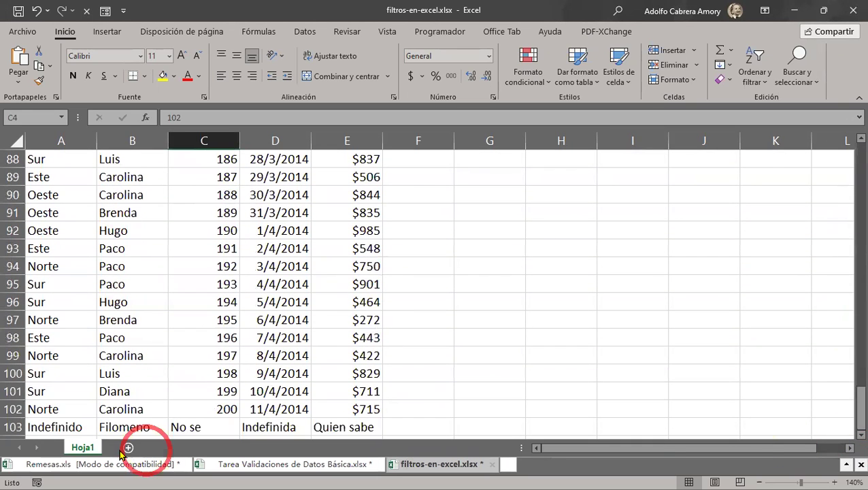
{"action": "left_click", "coordinate": [68, 427]}
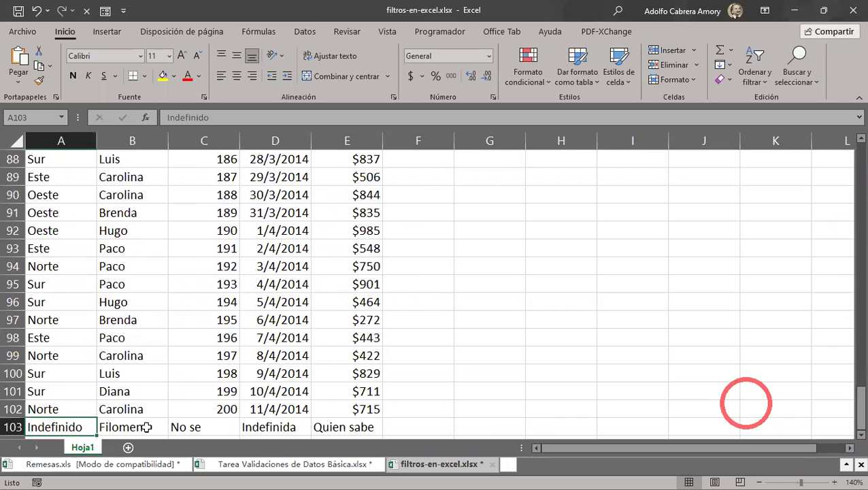
{"action": "left_click", "coordinate": [192, 427]}
{"action": "left_click", "coordinate": [289, 429]}
{"action": "left_click", "coordinate": [325, 427]}
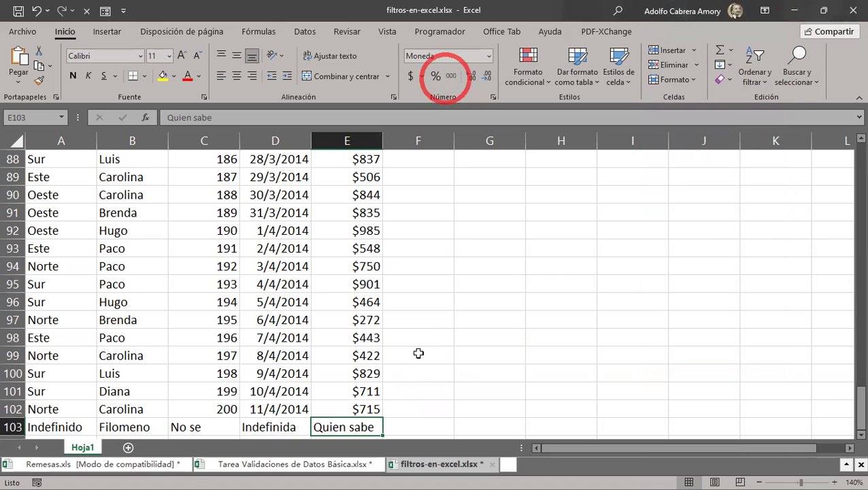
{"action": "scroll", "coordinate": [419, 353], "scroll_direction": "up", "scroll_amount": 20}
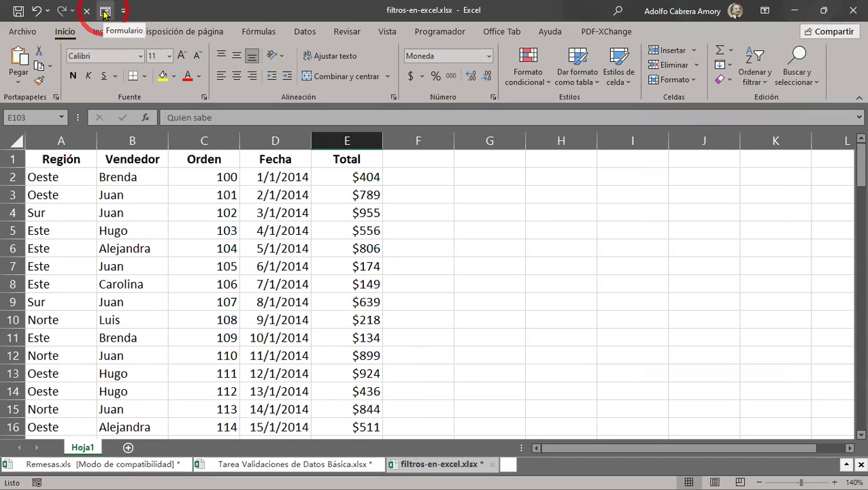
Step: Reopen the data form and enter a seller's first name as the Vendedor search criterion
{"action": "left_click", "coordinate": [104, 12]}
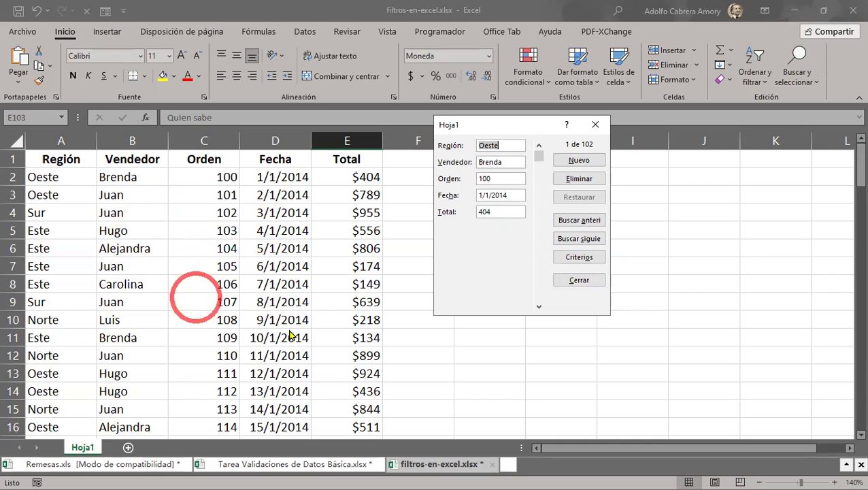
{"action": "left_click", "coordinate": [578, 257]}
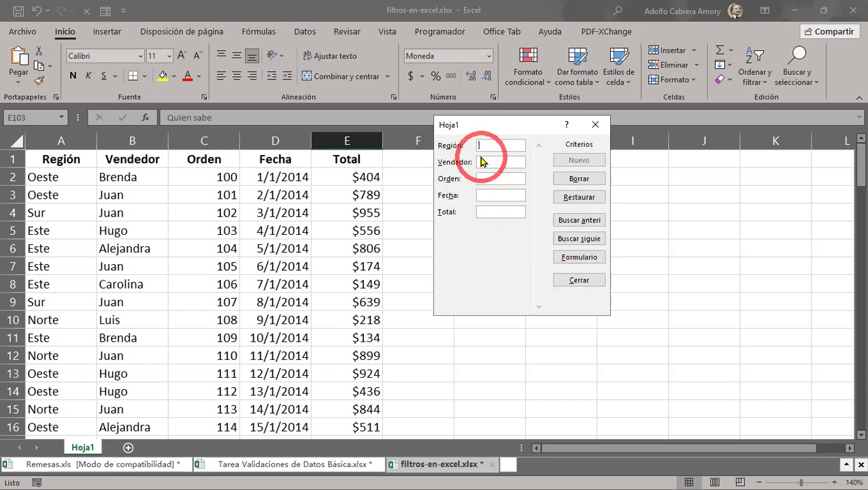
{"action": "left_click", "coordinate": [489, 161]}
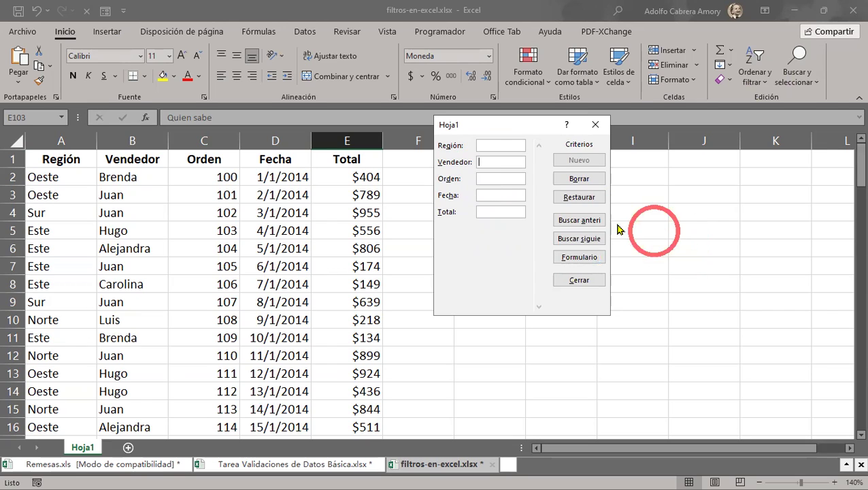
{"action": "type", "text": "Juan"}
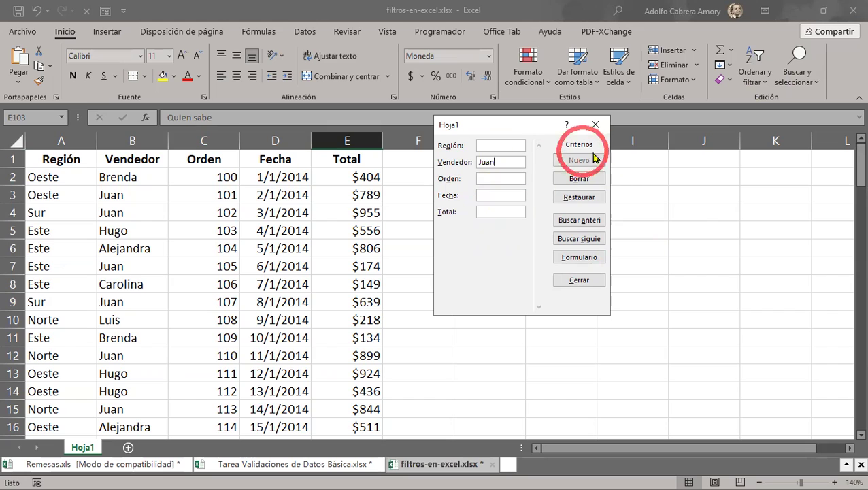
Step: Step forward through the records matching the seller criterion and close the data form
{"action": "left_click", "coordinate": [577, 240]}
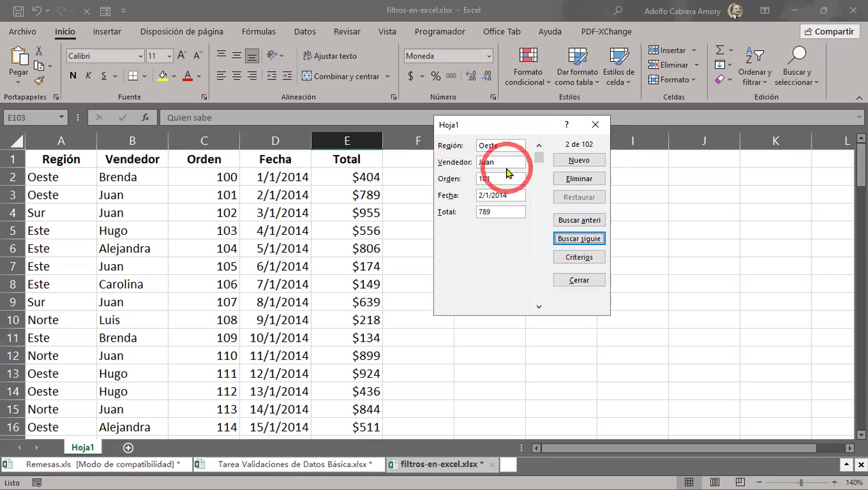
{"action": "left_click", "coordinate": [576, 239]}
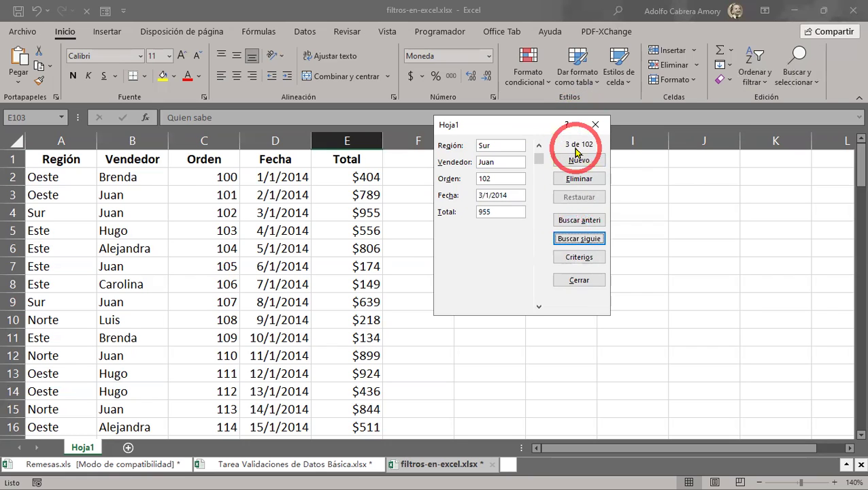
{"action": "left_click", "coordinate": [578, 238]}
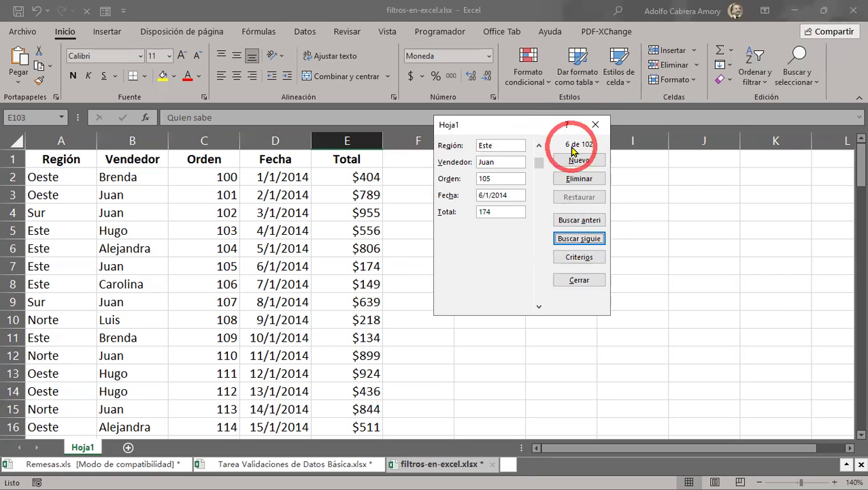
{"action": "left_click", "coordinate": [581, 238]}
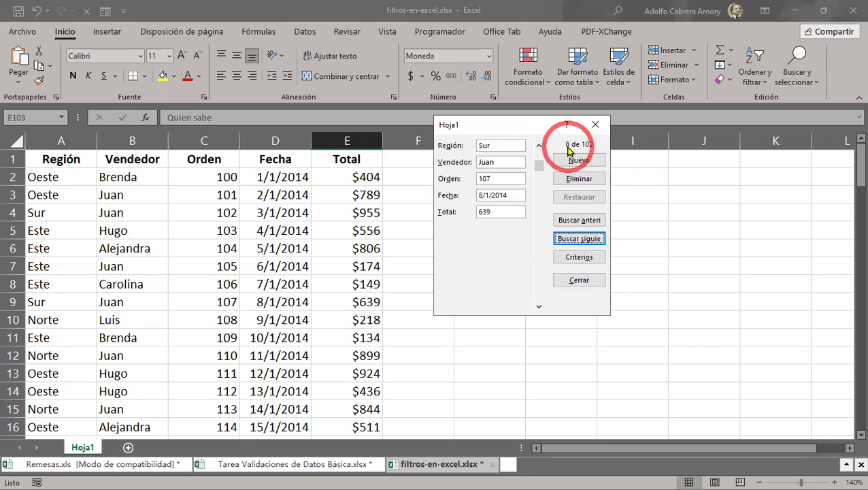
{"action": "left_click", "coordinate": [579, 242]}
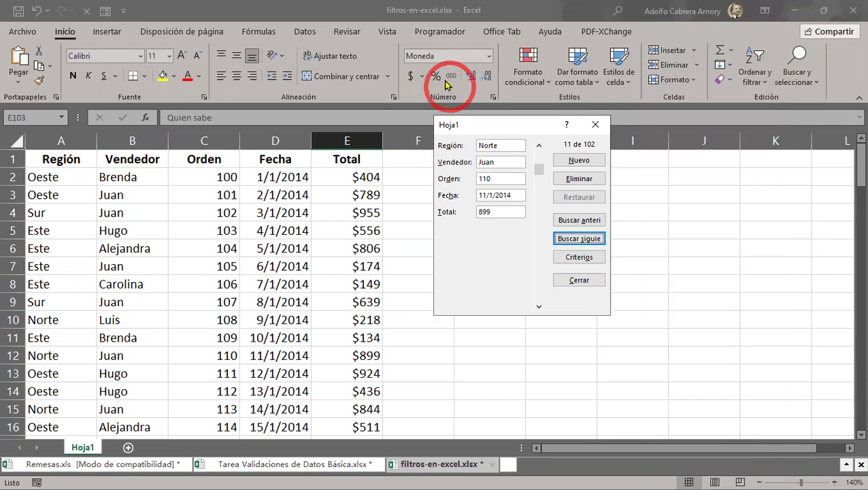
{"action": "left_click", "coordinate": [596, 125]}
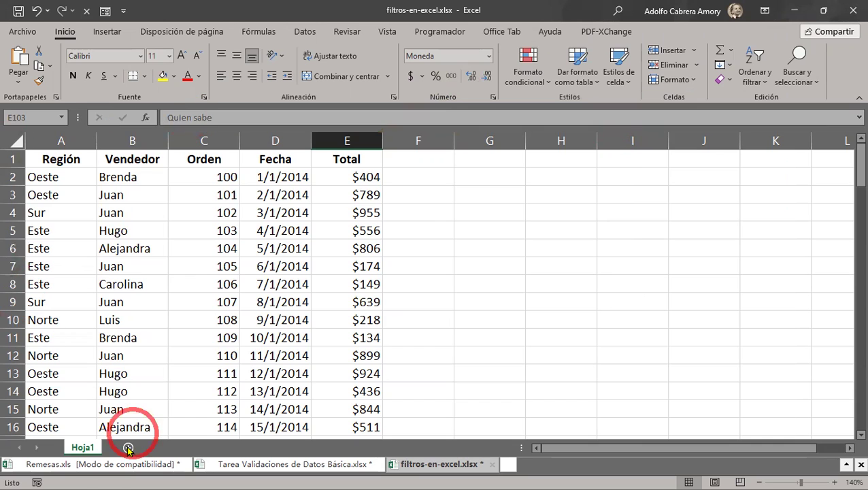
Step: Switch to the Remesas.xls workbook and select the Banco column values in G6:G43
{"action": "left_click", "coordinate": [87, 469]}
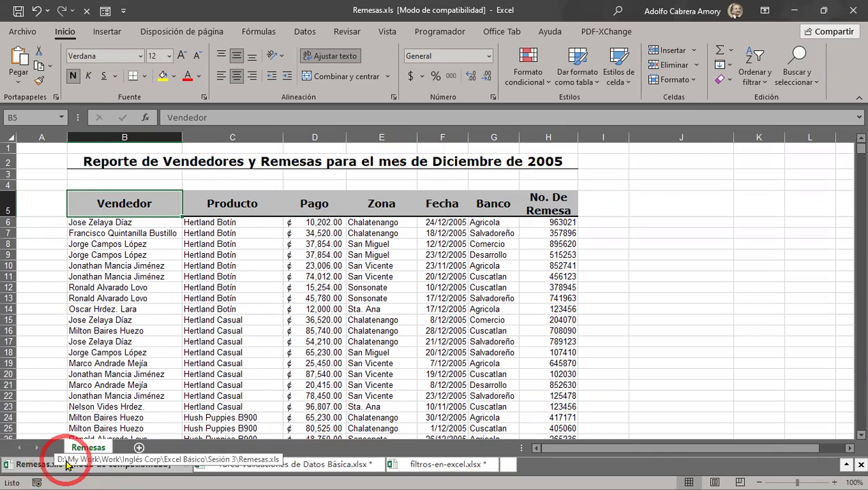
{"action": "left_click", "coordinate": [834, 482]}
{"action": "left_click", "coordinate": [834, 481]}
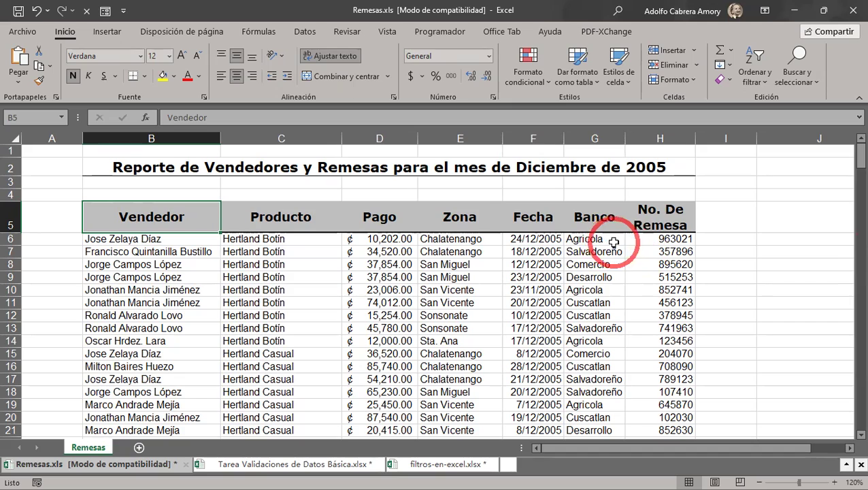
{"action": "left_click_drag", "start_coordinate": [610, 242], "coordinate": [597, 418]}
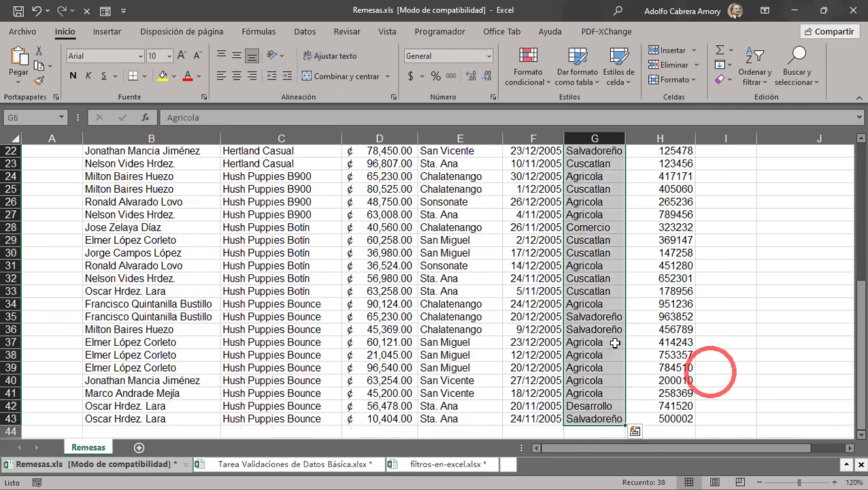
Step: Clear the bank names from the selected Banco cells G6:G43
{"action": "scroll", "coordinate": [614, 342], "scroll_direction": "up", "scroll_amount": 3}
{"action": "scroll", "coordinate": [614, 342], "scroll_direction": "up", "scroll_amount": 4}
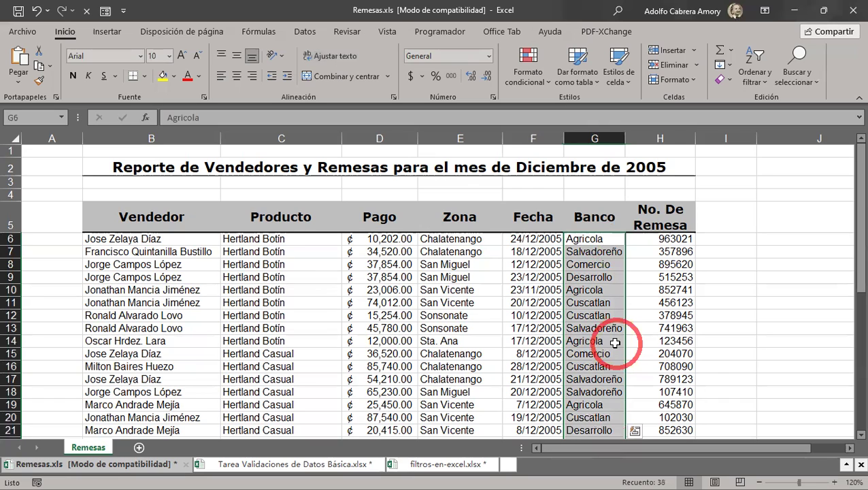
{"action": "key", "text": "Delete"}
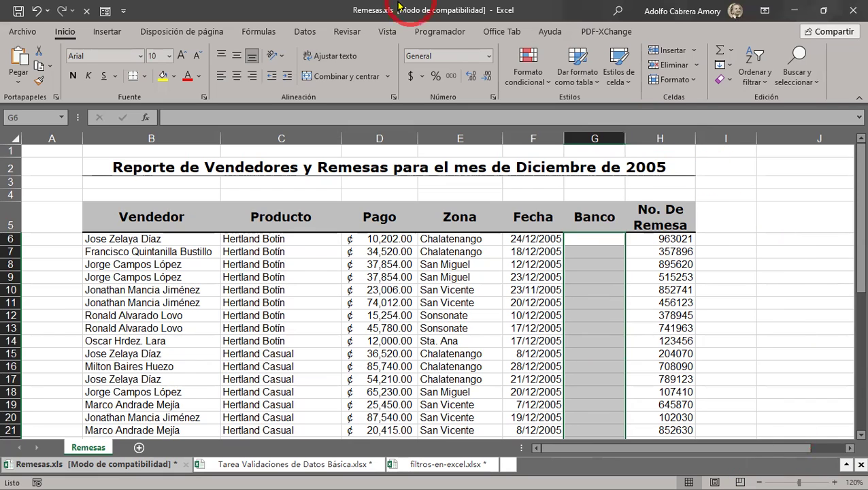
Step: Open data validation for the emptied Banco cells and set the allowed criterion to Lista
{"action": "left_click", "coordinate": [304, 36]}
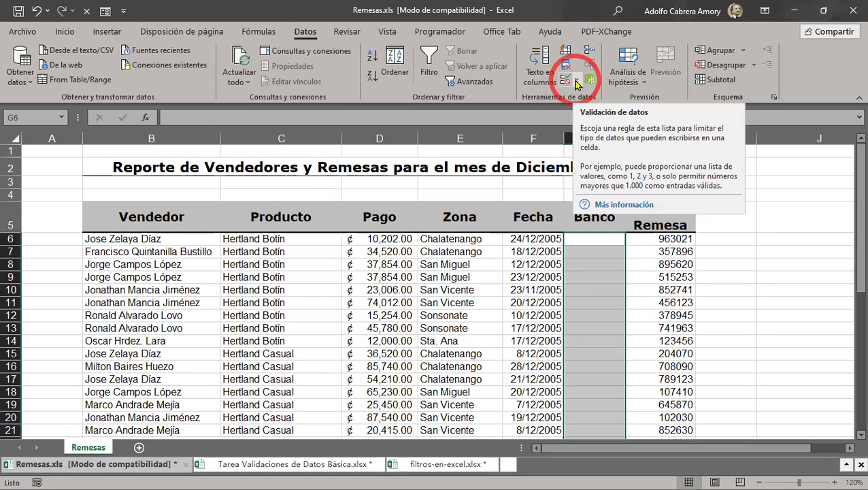
{"action": "left_click", "coordinate": [576, 82]}
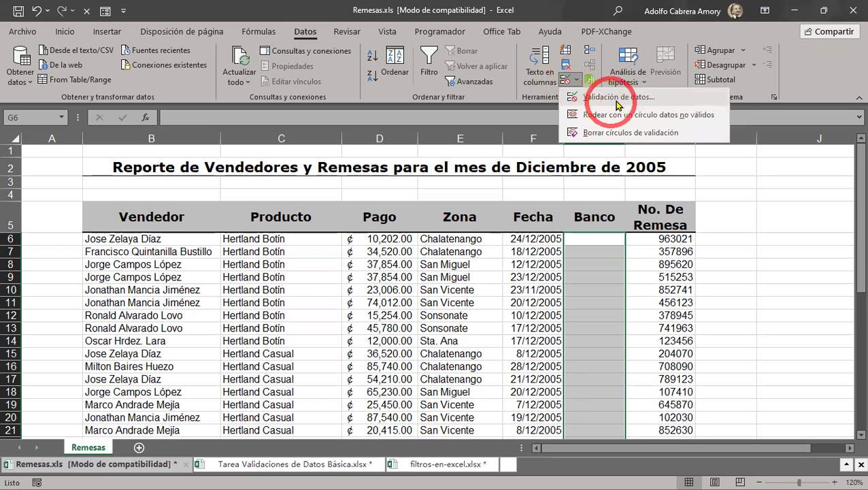
{"action": "left_click", "coordinate": [606, 99]}
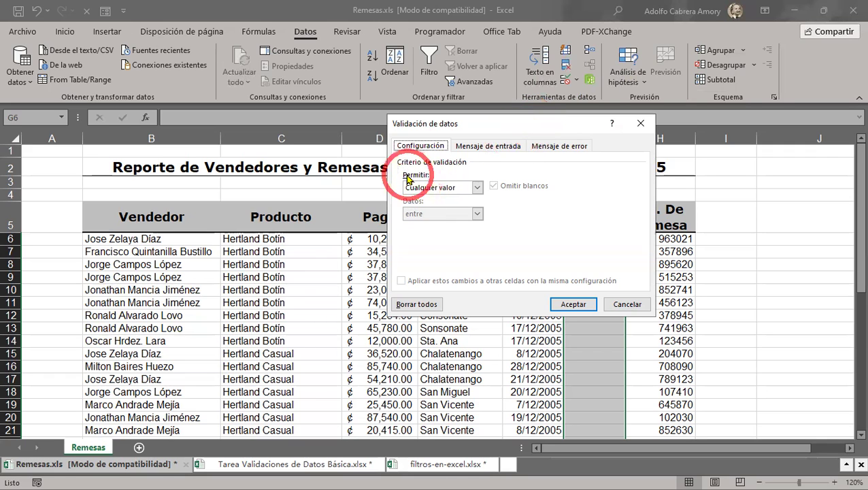
{"action": "left_click", "coordinate": [478, 188]}
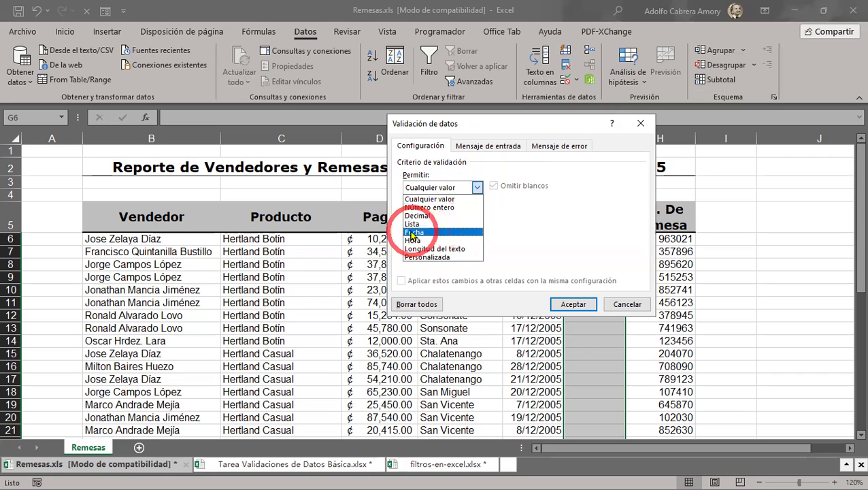
{"action": "left_click", "coordinate": [415, 224]}
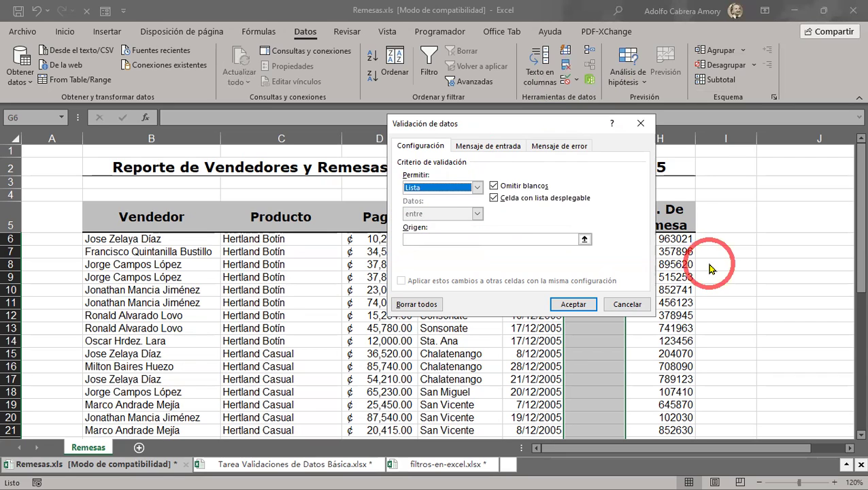
Step: Review the validation settings for Decimal, Número entero, Fecha, Hora and Longitud del texto, and return the criterion to Lista
{"action": "left_click", "coordinate": [477, 188]}
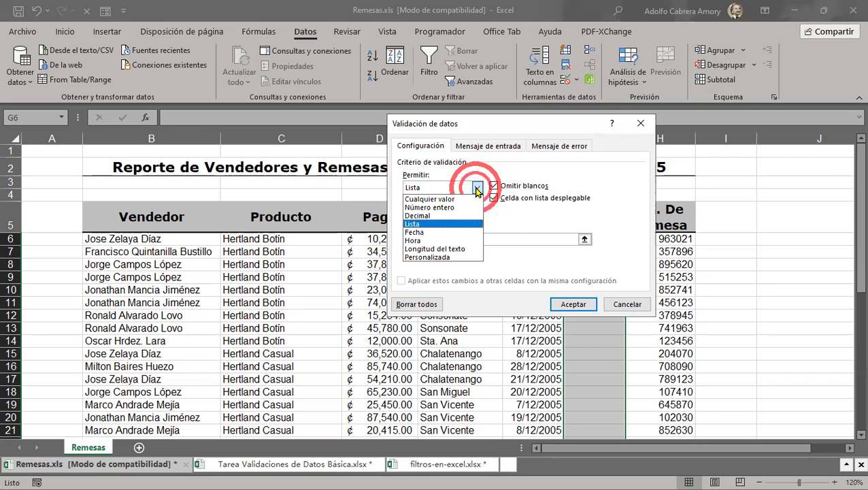
{"action": "left_click", "coordinate": [417, 216]}
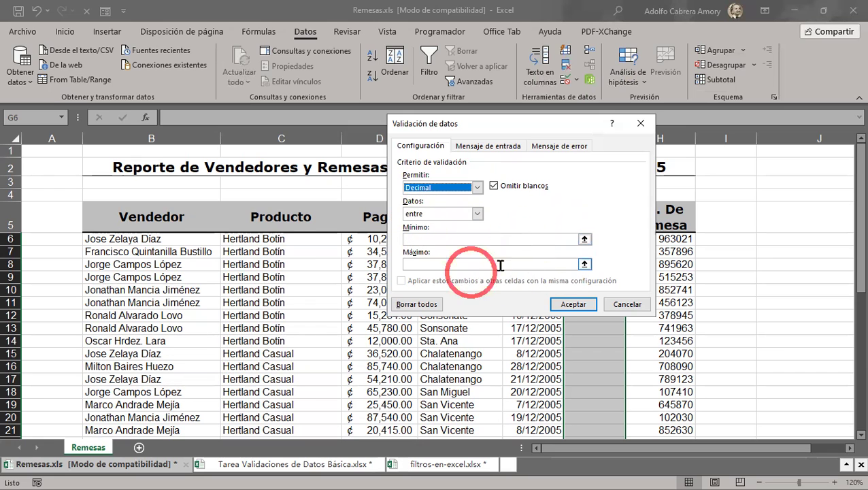
{"action": "left_click", "coordinate": [478, 187]}
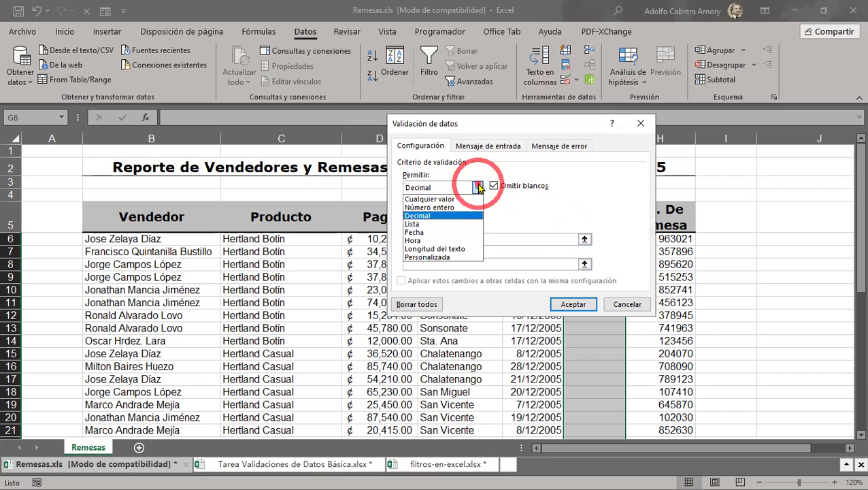
{"action": "left_click", "coordinate": [432, 207]}
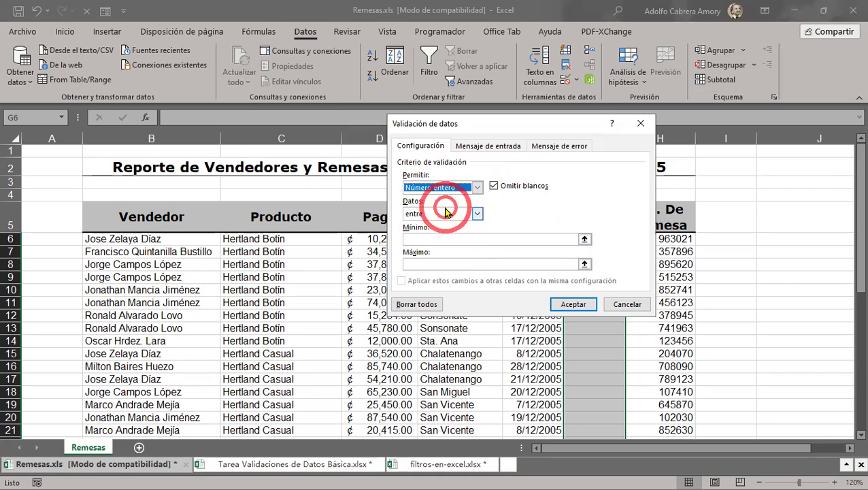
{"action": "left_click", "coordinate": [475, 188]}
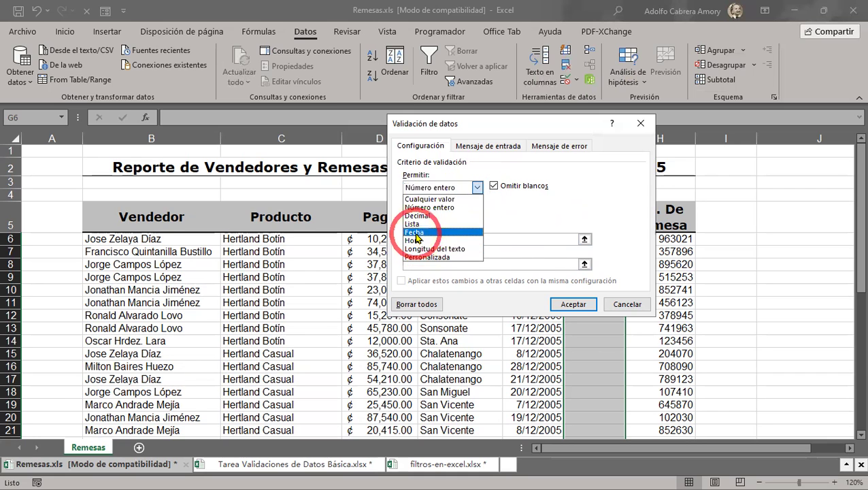
{"action": "left_click", "coordinate": [414, 232]}
{"action": "left_click", "coordinate": [476, 187]}
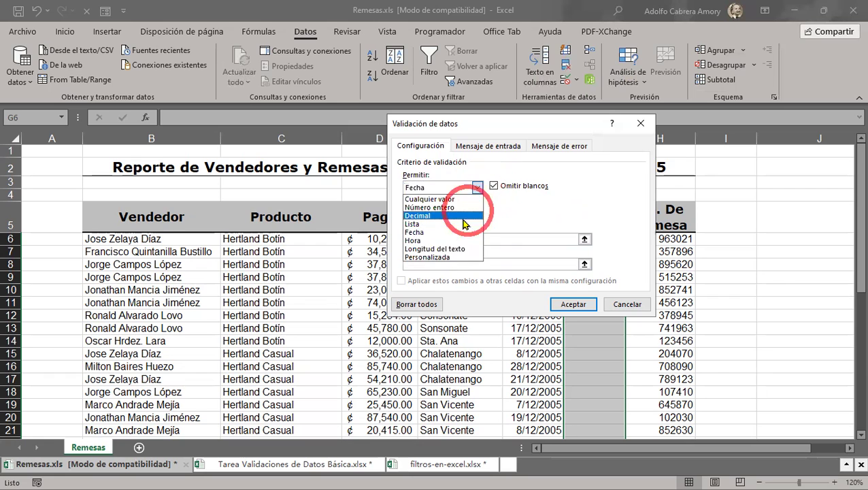
{"action": "left_click", "coordinate": [415, 240]}
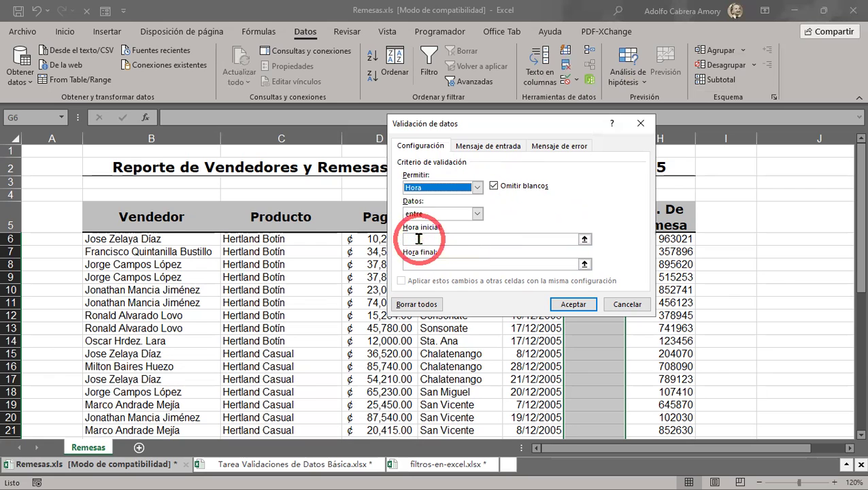
{"action": "left_click", "coordinate": [477, 187]}
{"action": "left_click", "coordinate": [422, 248]}
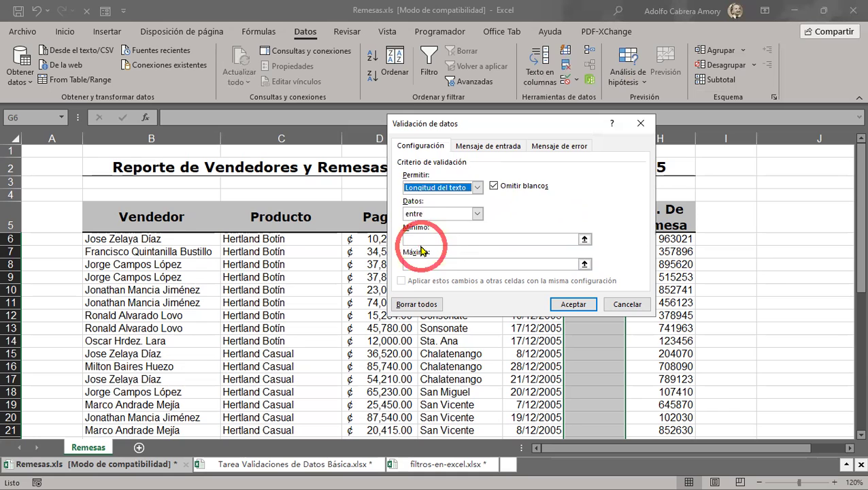
{"action": "left_click", "coordinate": [477, 188]}
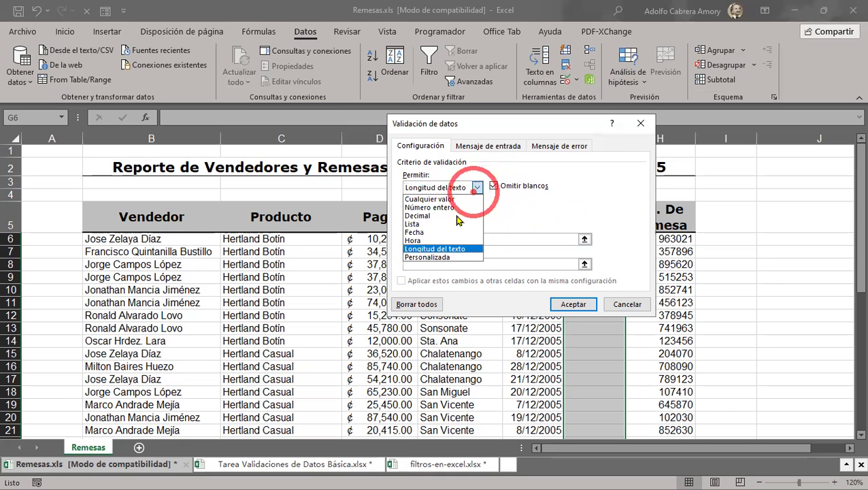
{"action": "left_click", "coordinate": [412, 224]}
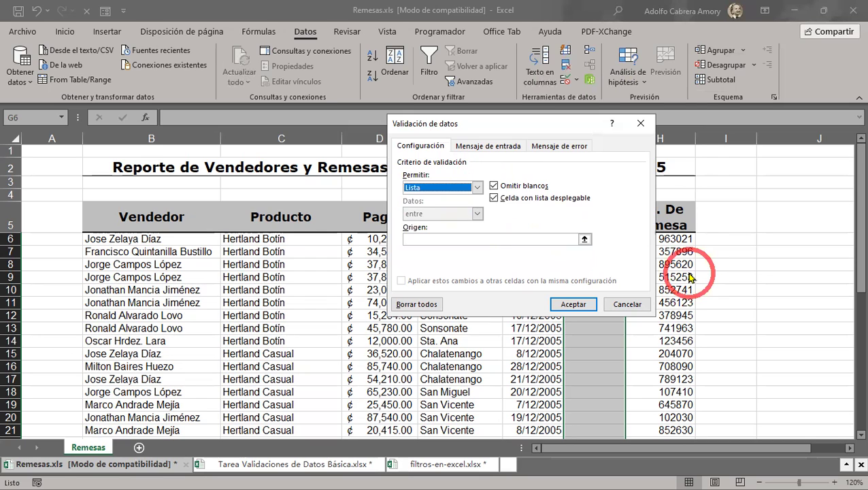
Step: Enter Agrícola as the first item in the validation list's Origen
{"action": "left_click", "coordinate": [424, 238]}
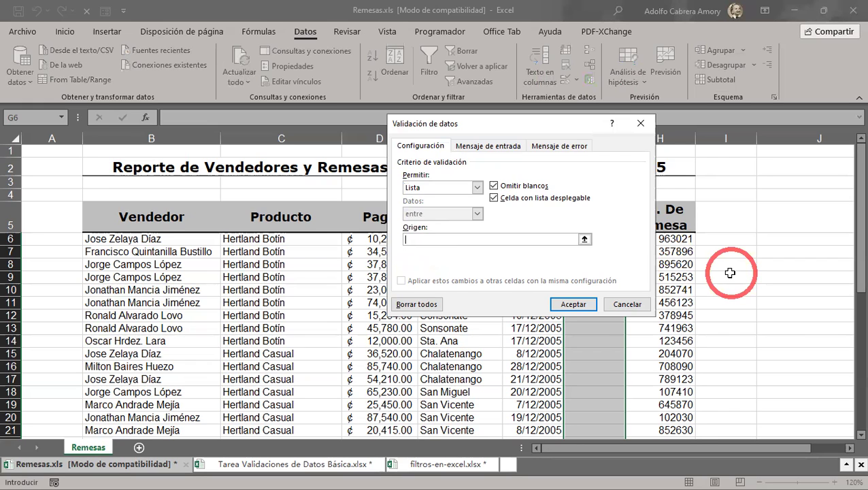
{"action": "type", "text": "AGr"}
{"action": "type", "text": "icola"}
{"action": "key", "text": "BackSpace"}
{"action": "key", "text": "BackSpace"}
{"action": "key", "text": "BackSpace"}
{"action": "key", "text": "BackSpace"}
{"action": "key", "text": "BackSpace"}
{"action": "key", "text": "BackSpace"}
{"action": "key", "text": "BackSpace"}
{"action": "type", "text": "gricola"}
Step: Add Davivienda, Cuscatlán and Azul to the Origen, separated by commas, and apply the validation rule
{"action": "type", "text": ","}
{"action": "type", "text": "Davvi"}
{"action": "type", "text": "nda"}
{"action": "key", "text": "BackSpace"}
{"action": "key", "text": "BackSpace"}
{"action": "key", "text": "BackSpace"}
{"action": "key", "text": "BackSpace"}
{"action": "key", "text": "BackSpace"}
{"action": "key", "text": "BackSpace"}
{"action": "type", "text": "vivienda"}
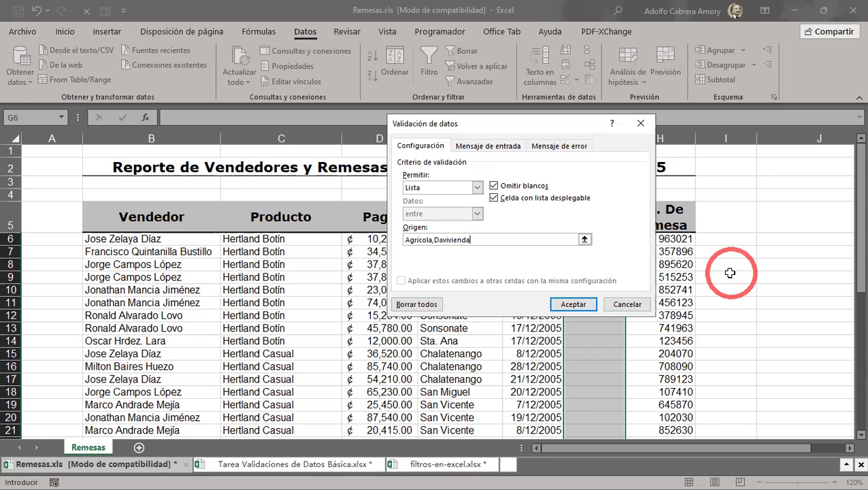
{"action": "type", "text": ",Cuscatlán"}
{"action": "type", "text": ",Azul"}
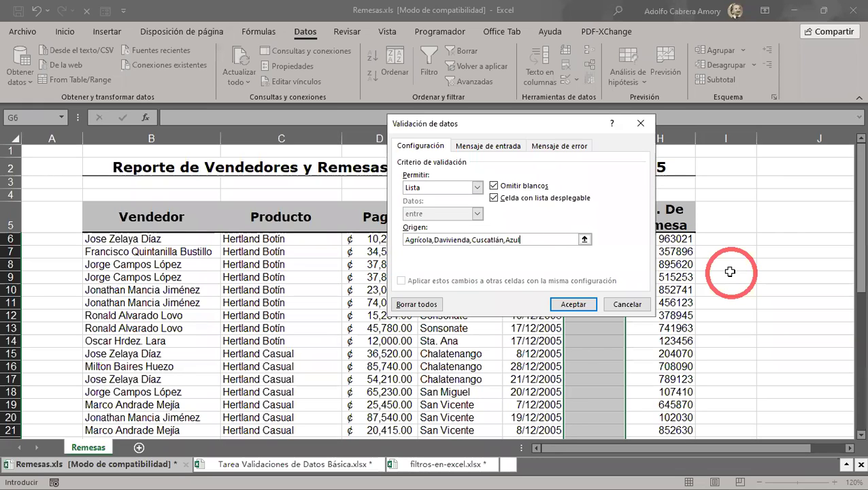
{"action": "left_click", "coordinate": [570, 306]}
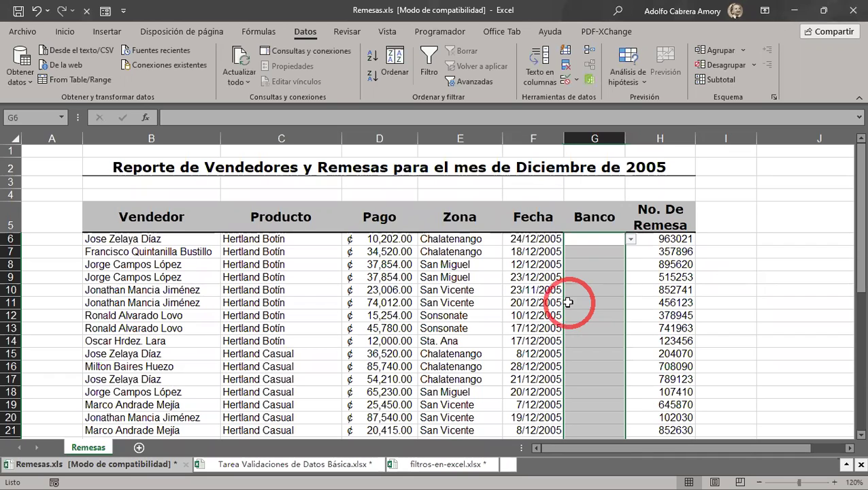
Step: Check how the bank items are offered in the drop-down list of cell G6
{"action": "left_click", "coordinate": [600, 240]}
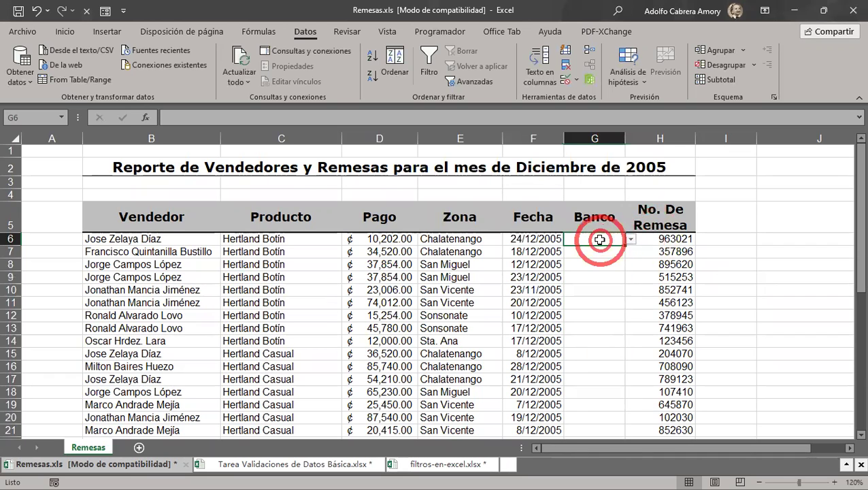
{"action": "left_click", "coordinate": [629, 239]}
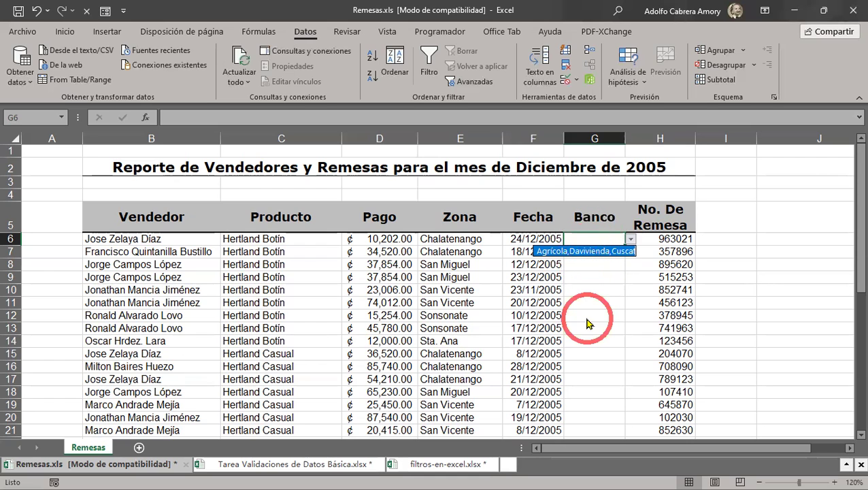
{"action": "left_click", "coordinate": [631, 241]}
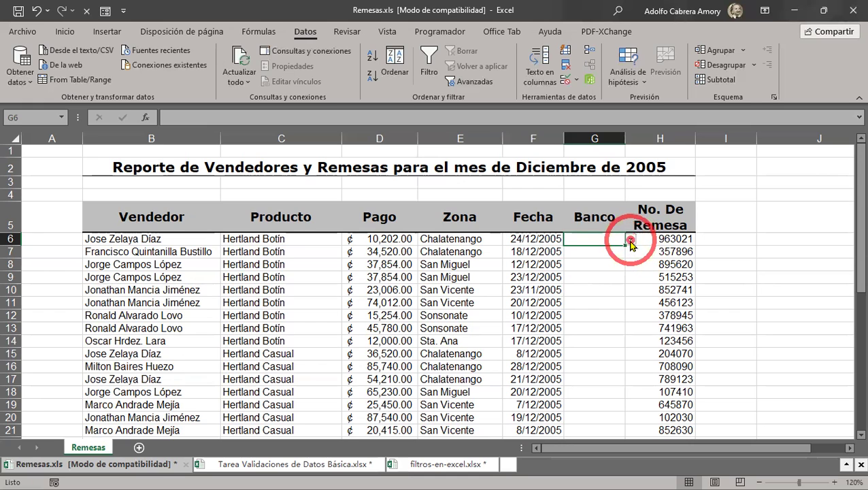
{"action": "left_click", "coordinate": [629, 239]}
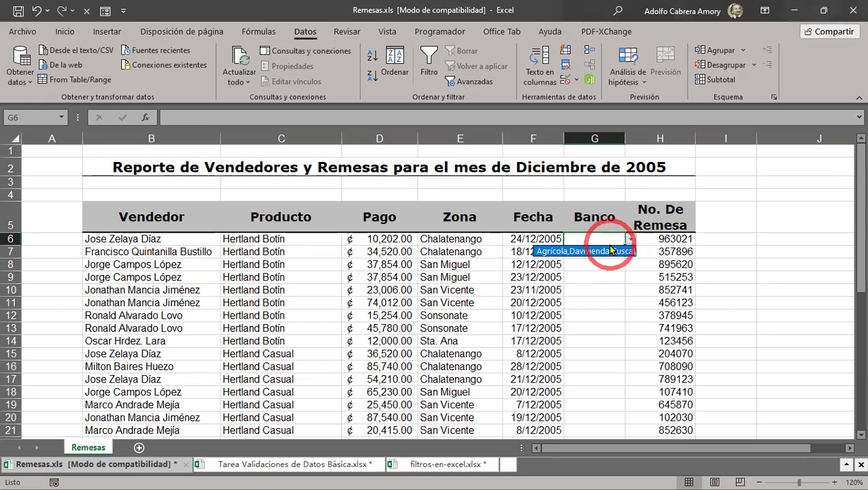
{"action": "left_click", "coordinate": [601, 238]}
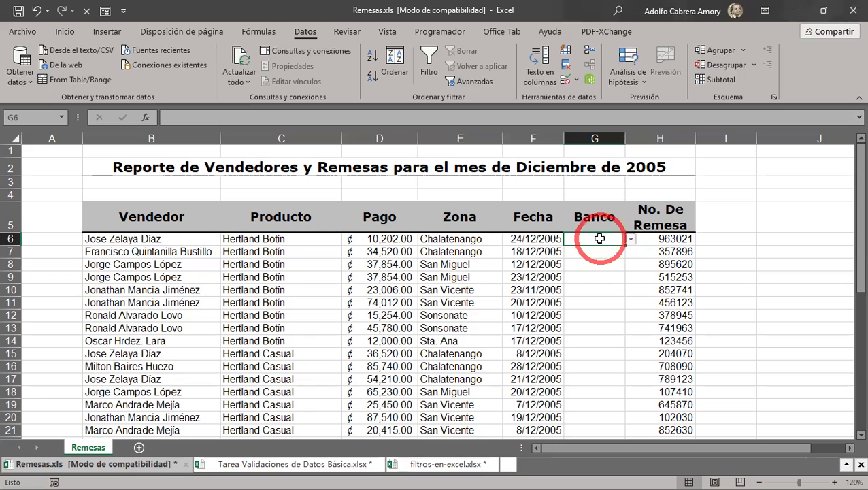
Step: Reopen the data validation for G6:G43 and replace the comma after Agrícola with a semicolon in the Origen
{"action": "left_click_drag", "start_coordinate": [599, 239], "coordinate": [596, 401]}
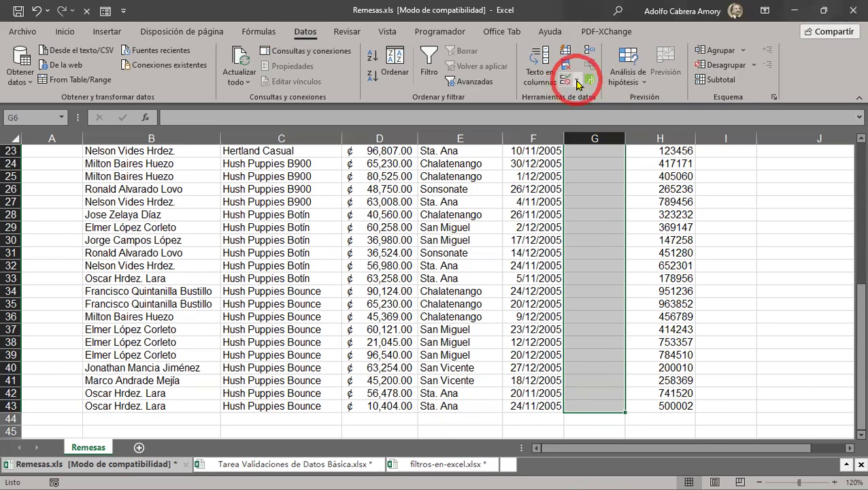
{"action": "left_click", "coordinate": [577, 83]}
{"action": "left_click", "coordinate": [601, 99]}
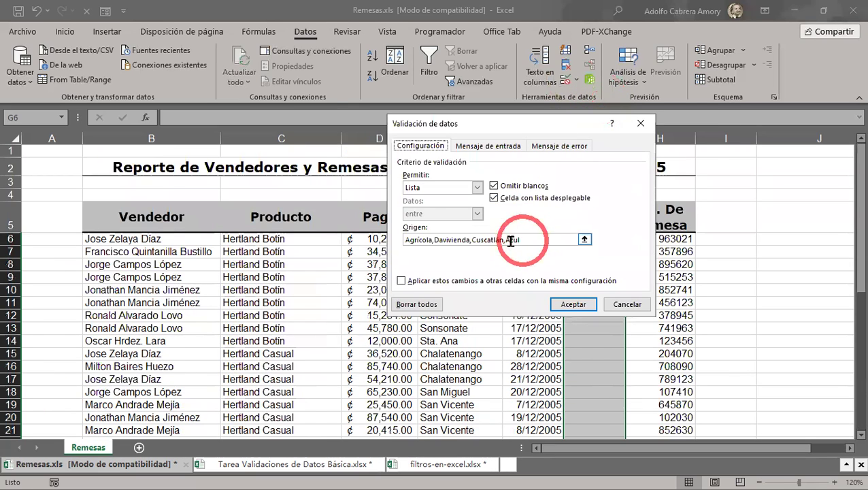
{"action": "left_click", "coordinate": [433, 238]}
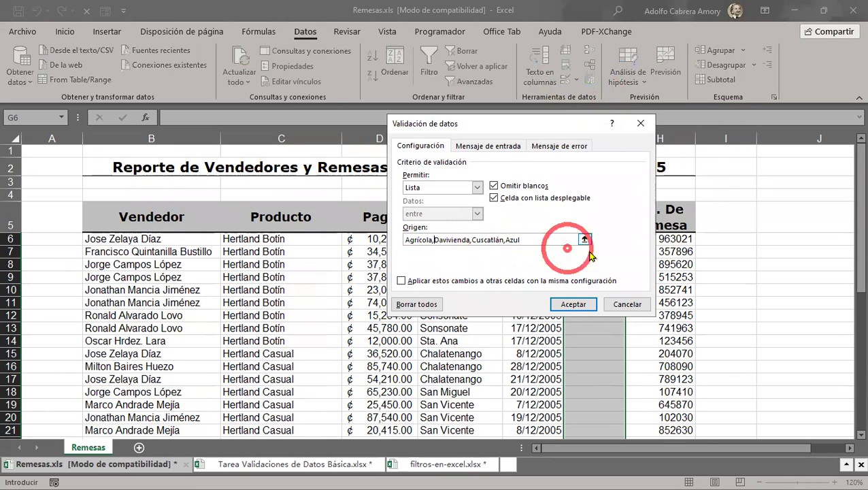
{"action": "key", "text": "BackSpace"}
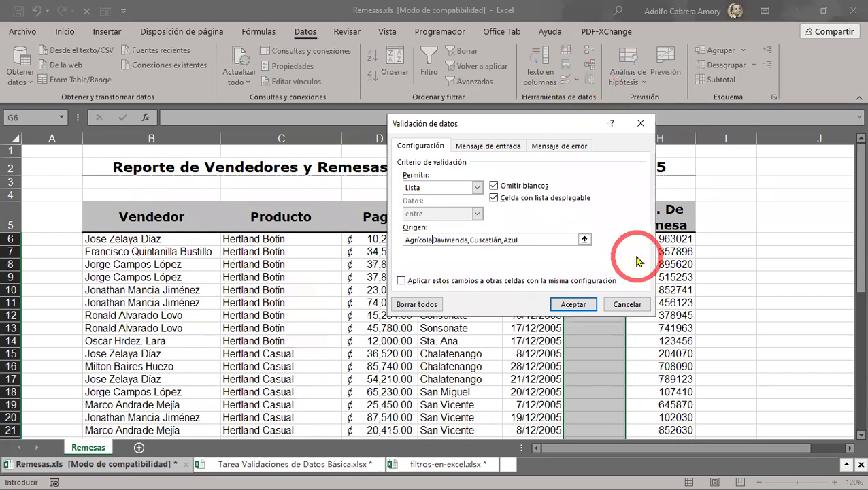
{"action": "type", "text": ";"}
{"action": "key", "text": "Right"}
{"action": "key", "text": "BackSpace"}
{"action": "key", "text": "BackSpace"}
{"action": "key", "text": "BackSpace"}
{"action": "key", "text": "BackSpace"}
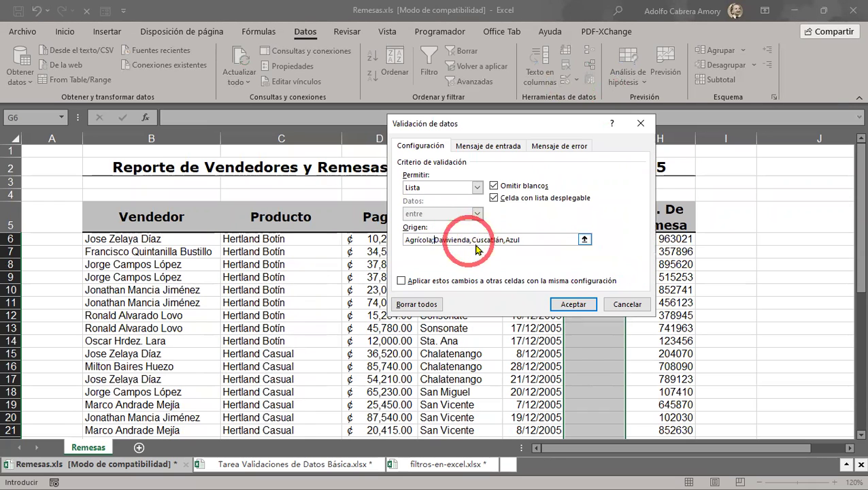
Step: Replace the remaining commas after Davivienda and Cuscatlán with semicolons in the Origen and apply the validation rule
{"action": "left_click", "coordinate": [472, 238]}
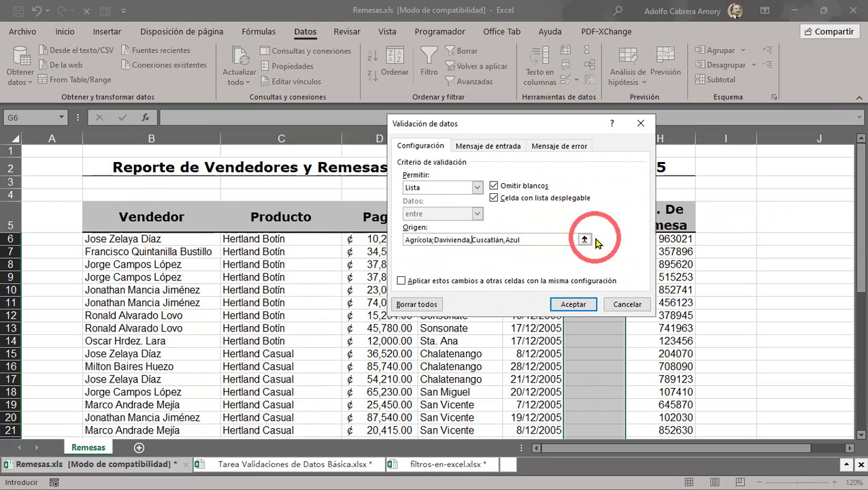
{"action": "key", "text": "BackSpace"}
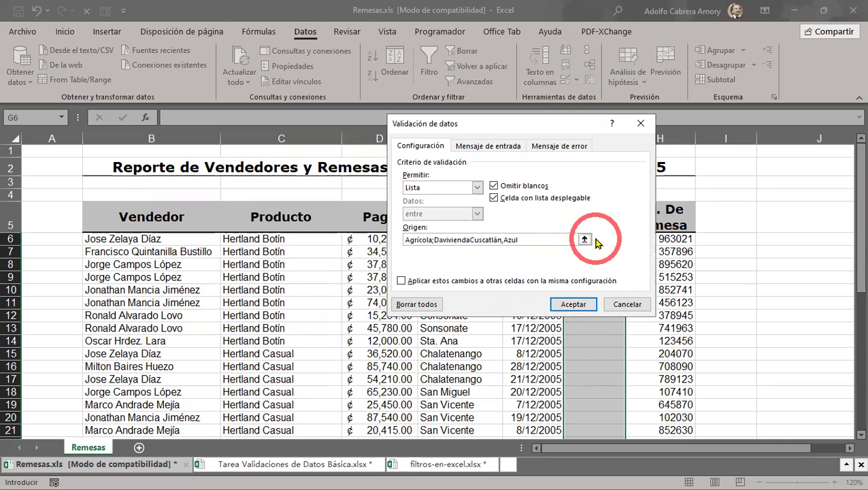
{"action": "type", "text": ";"}
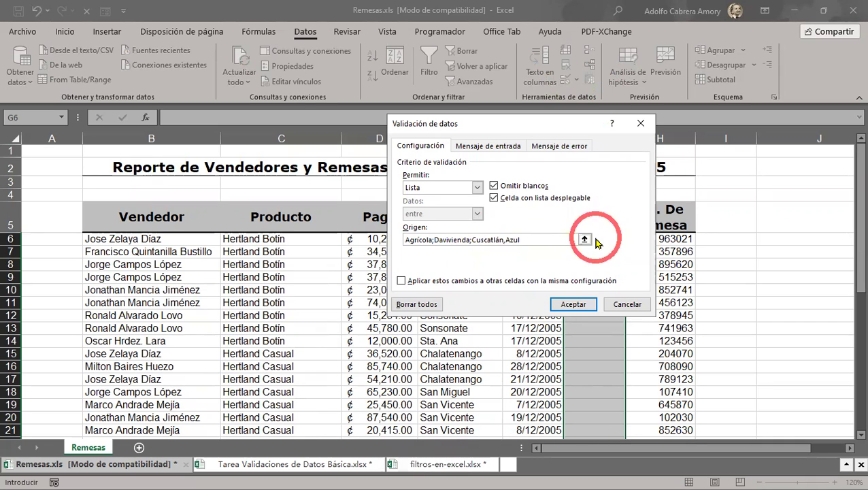
{"action": "left_click", "coordinate": [506, 240]}
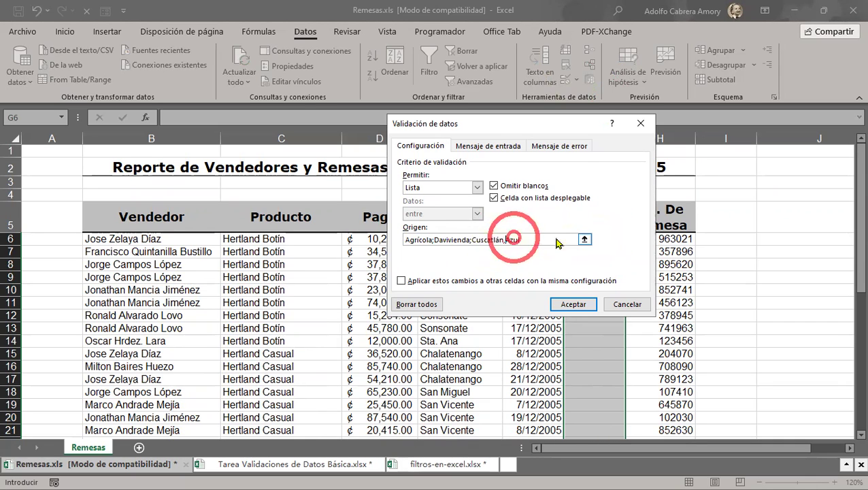
{"action": "key", "text": "shift"}
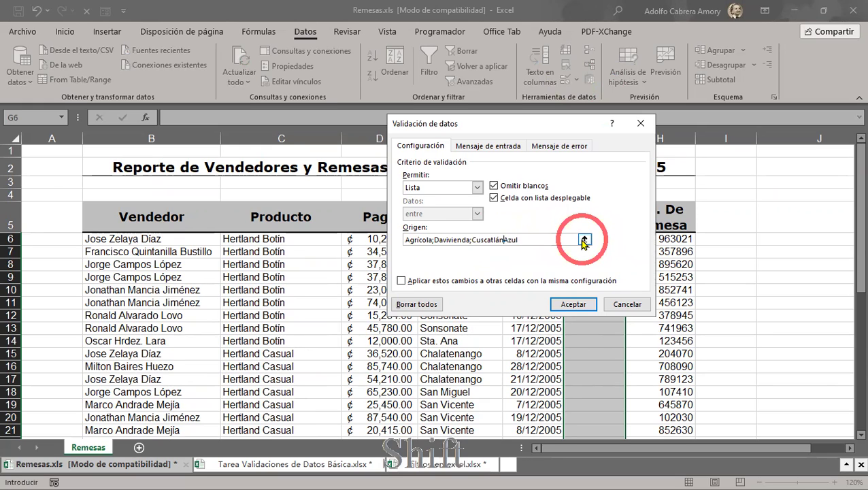
{"action": "type", "text": ";"}
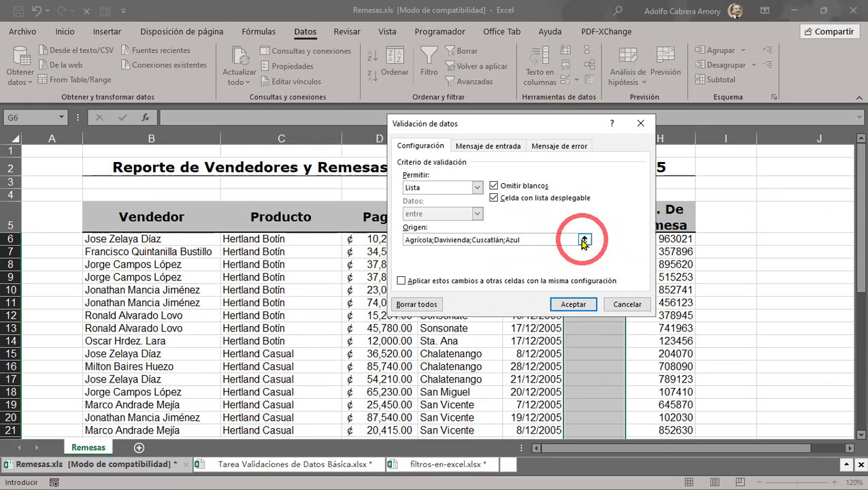
{"action": "left_click", "coordinate": [573, 304]}
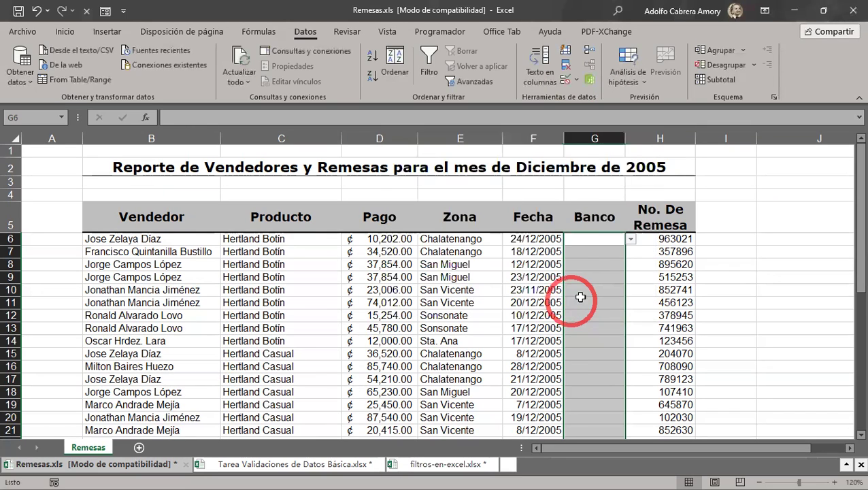
Step: Choose Davivienda for G6, Cuscatlán for G7, Agrícola for G8 and Azul for G9 from the cells' drop-down lists
{"action": "left_click", "coordinate": [630, 242]}
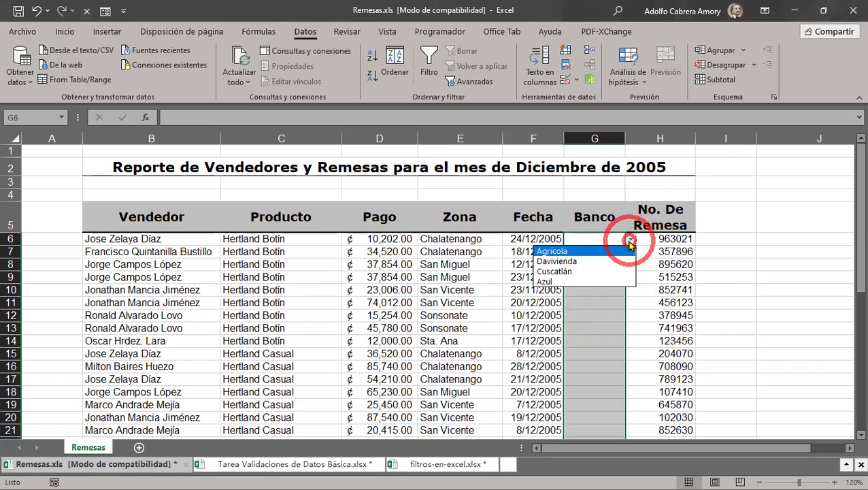
{"action": "left_click", "coordinate": [556, 261]}
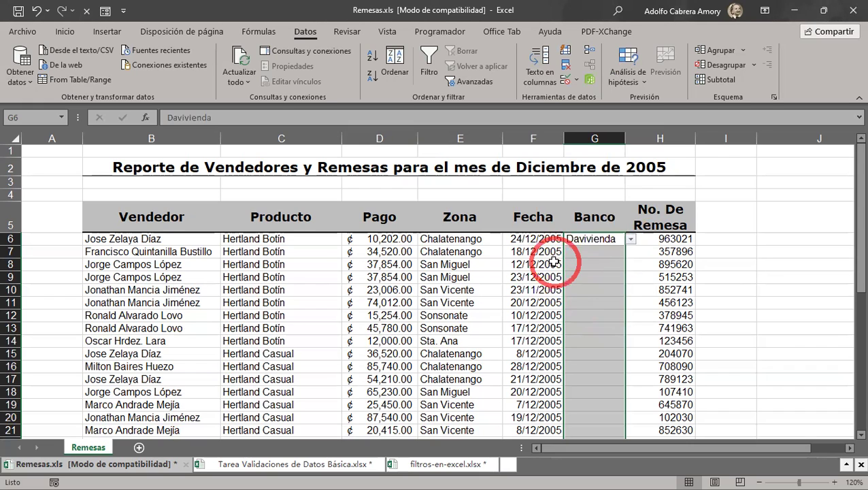
{"action": "left_click", "coordinate": [610, 251]}
{"action": "left_click", "coordinate": [630, 251]}
{"action": "left_click", "coordinate": [582, 281]}
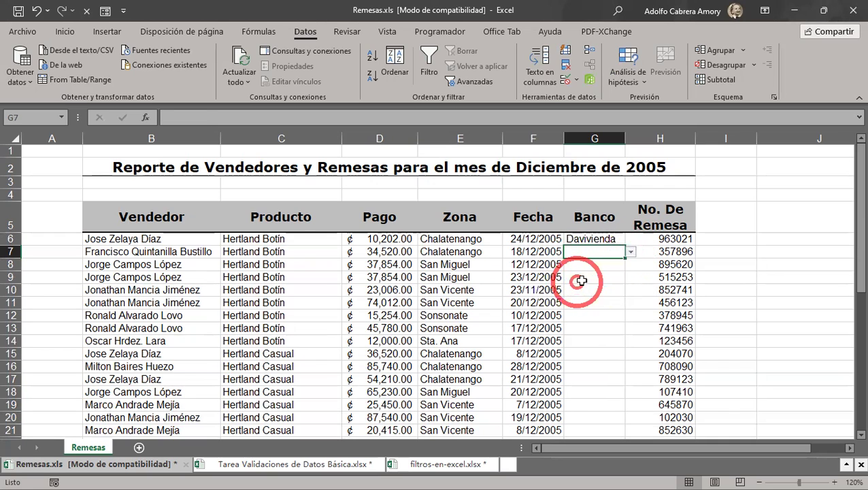
{"action": "left_click", "coordinate": [615, 265]}
{"action": "left_click", "coordinate": [631, 264]}
{"action": "left_click", "coordinate": [569, 277]}
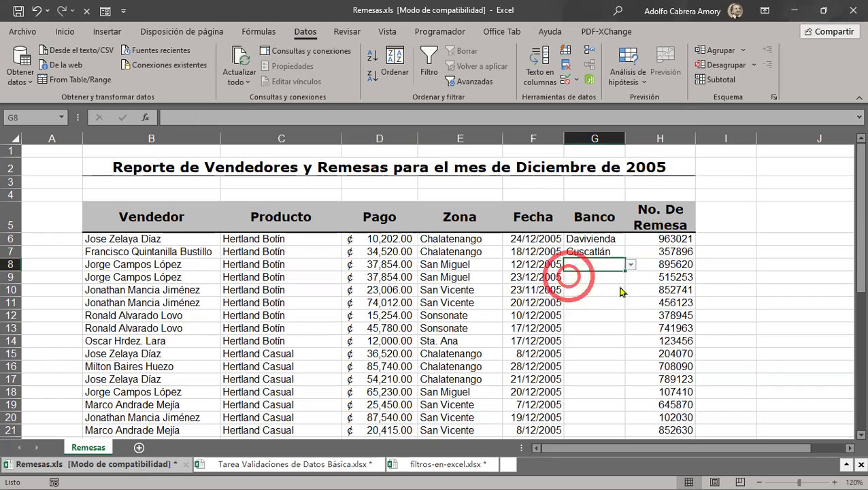
{"action": "left_click", "coordinate": [629, 280]}
{"action": "left_click", "coordinate": [631, 279]}
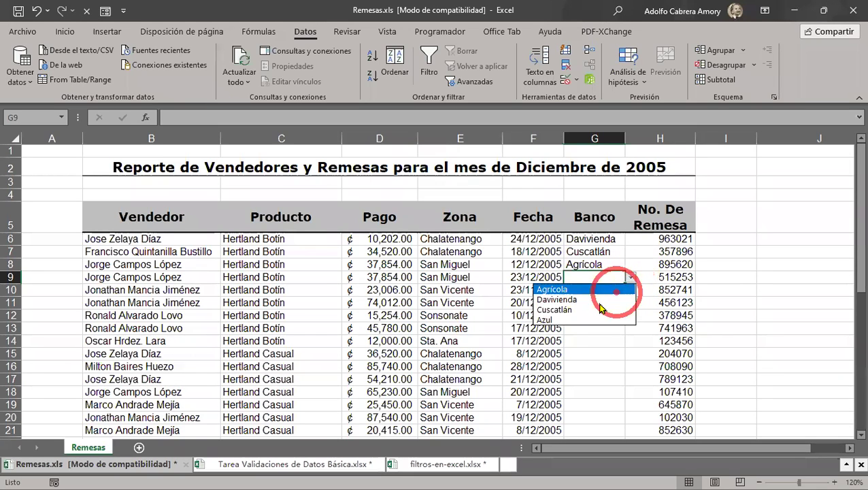
{"action": "left_click", "coordinate": [569, 321]}
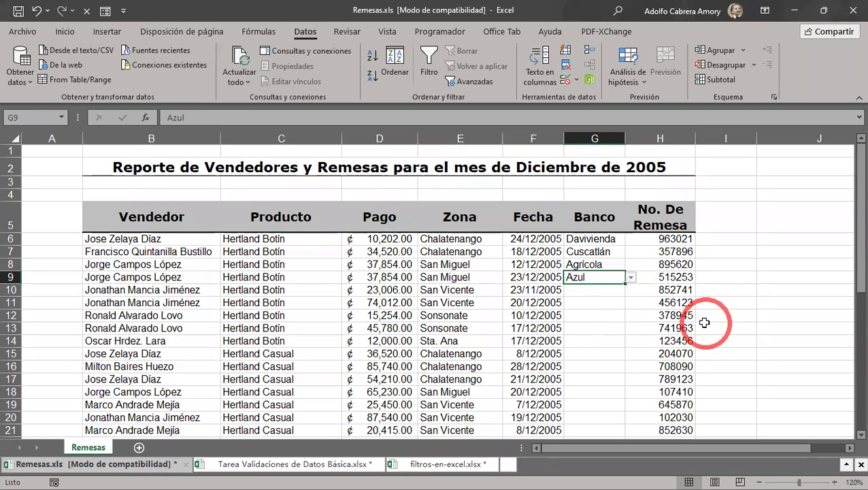
{"action": "left_click", "coordinate": [610, 302]}
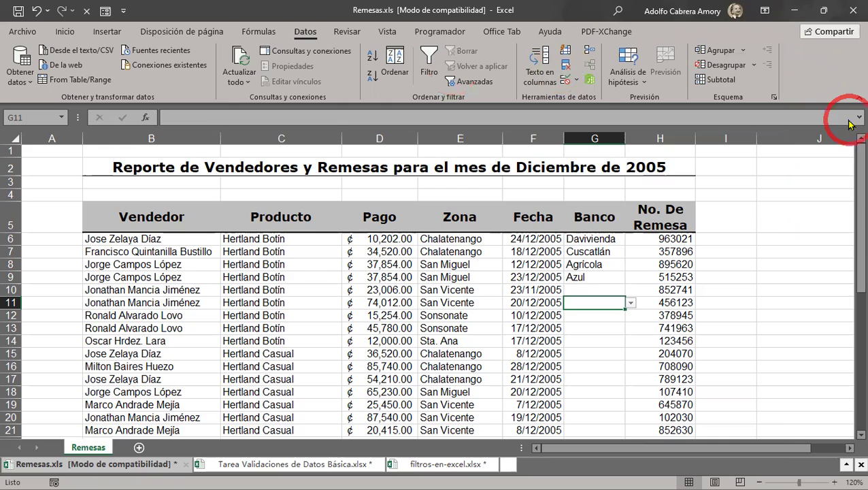
Step: Reopen the data validation for G6:G43 and set the input message's title to "Atención!!!"
{"action": "left_click_drag", "start_coordinate": [592, 239], "coordinate": [605, 404]}
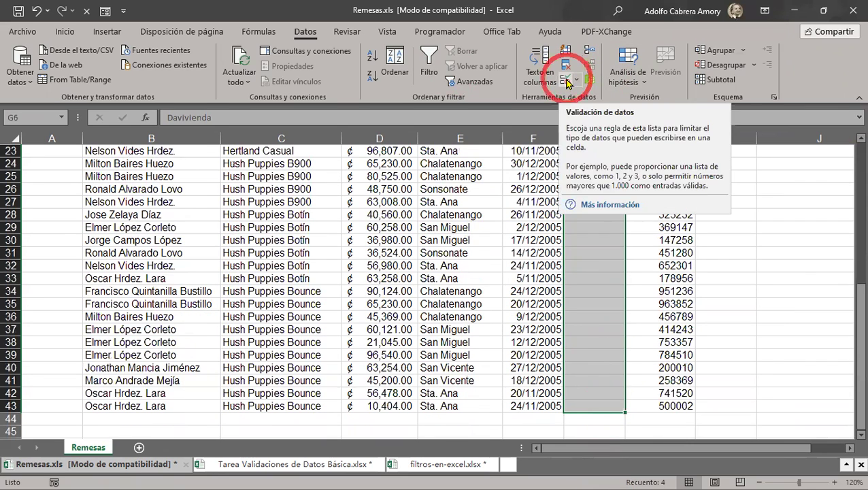
{"action": "left_click", "coordinate": [577, 81]}
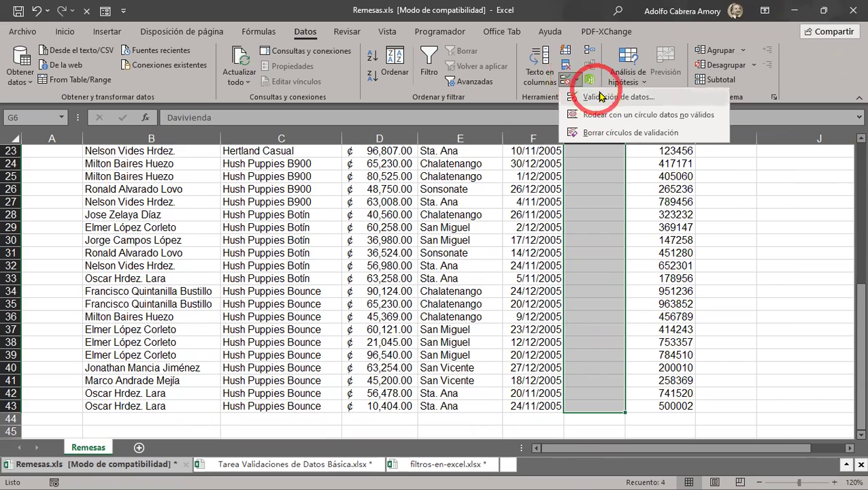
{"action": "left_click", "coordinate": [596, 97]}
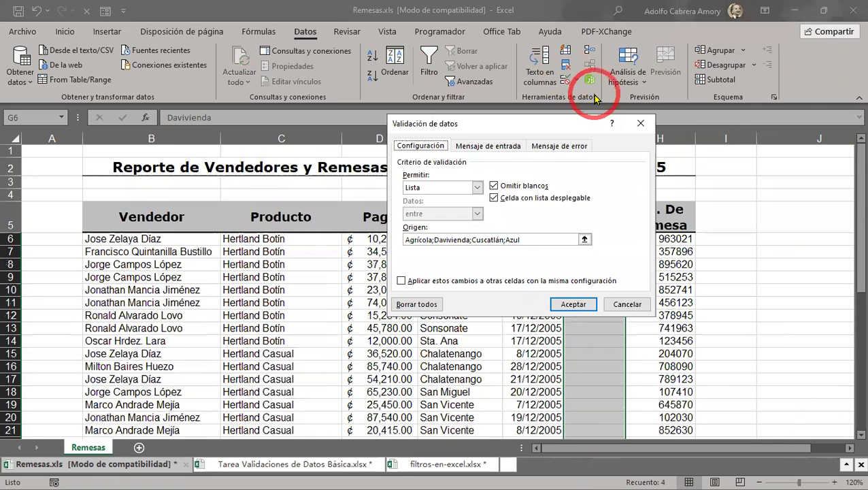
{"action": "left_click", "coordinate": [488, 130]}
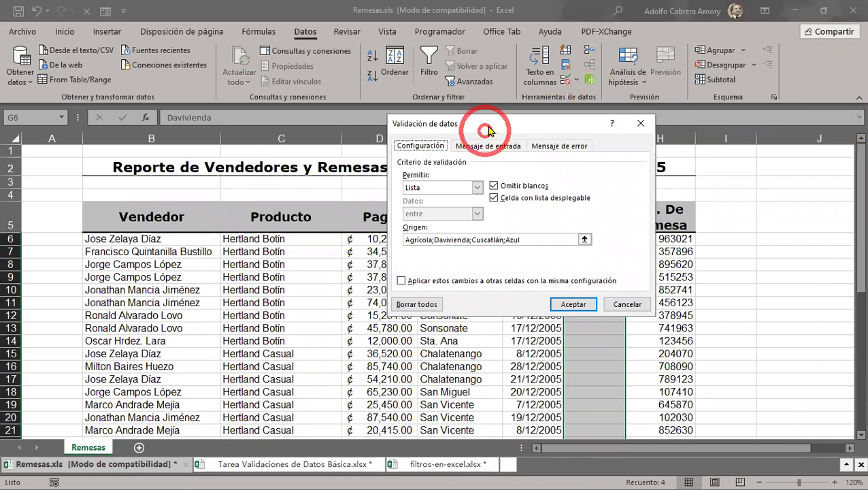
{"action": "left_click_drag", "start_coordinate": [488, 130], "coordinate": [512, 112]}
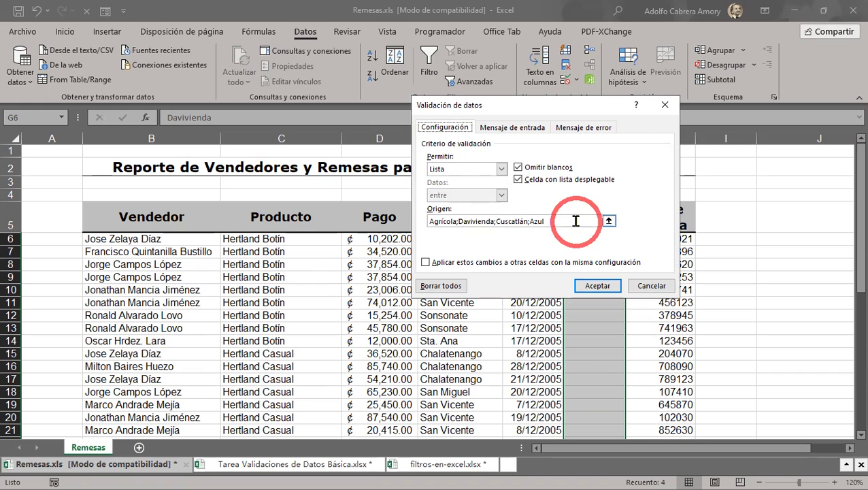
{"action": "left_click", "coordinate": [505, 129]}
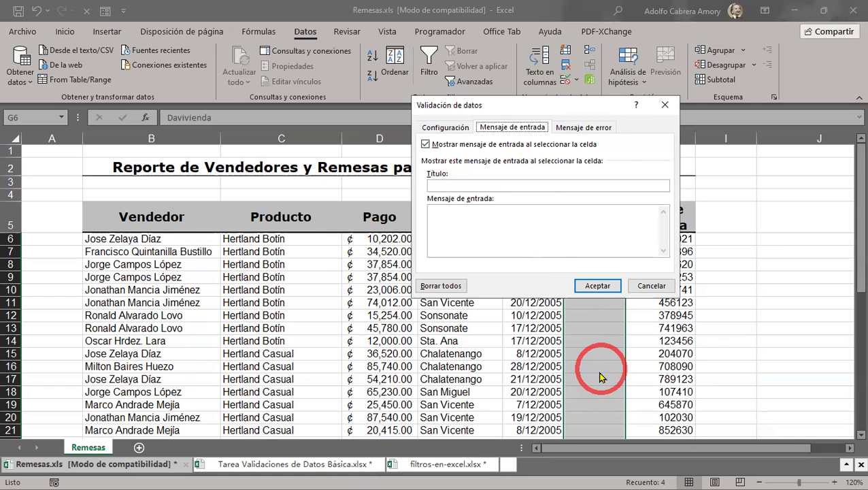
{"action": "left_click_drag", "start_coordinate": [592, 109], "coordinate": [384, 127]}
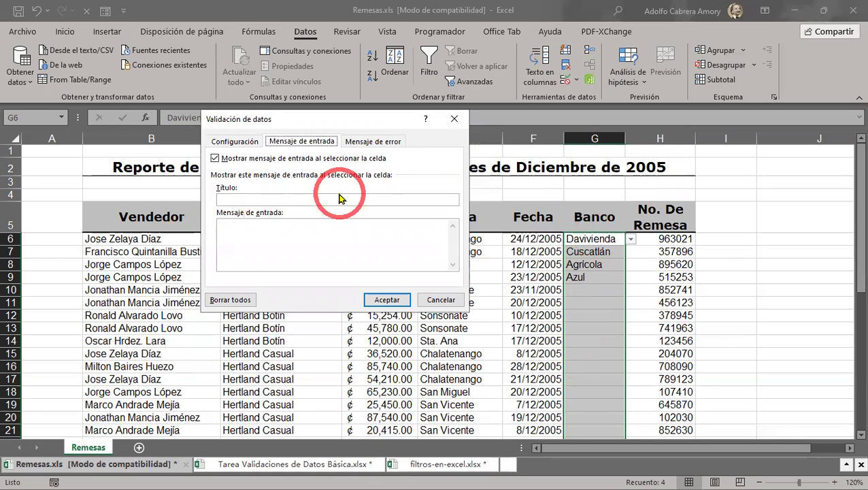
{"action": "left_click", "coordinate": [233, 198]}
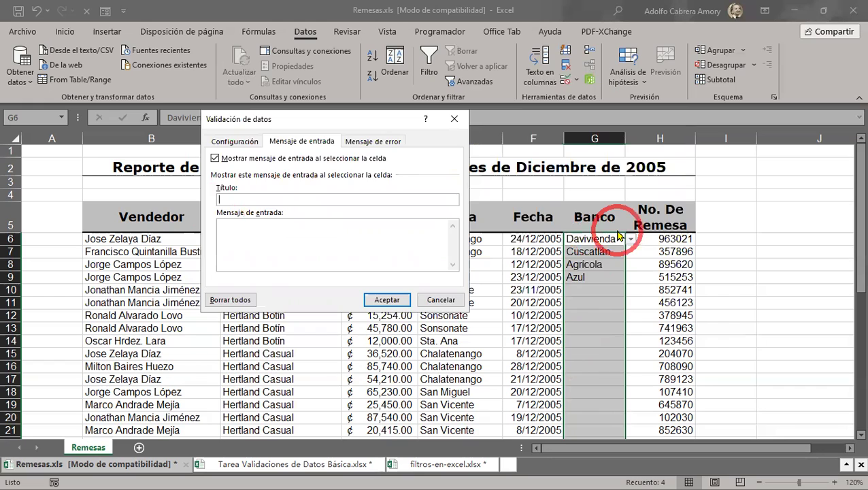
{"action": "type", "text": "Atención!!!"}
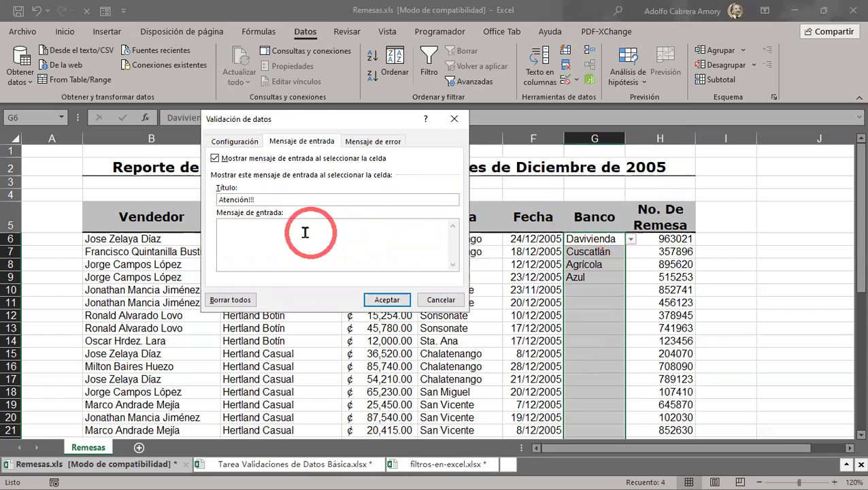
Step: Enter "Favor seleccionar banco de ka lista" as the text of the input message
{"action": "left_click", "coordinate": [265, 234]}
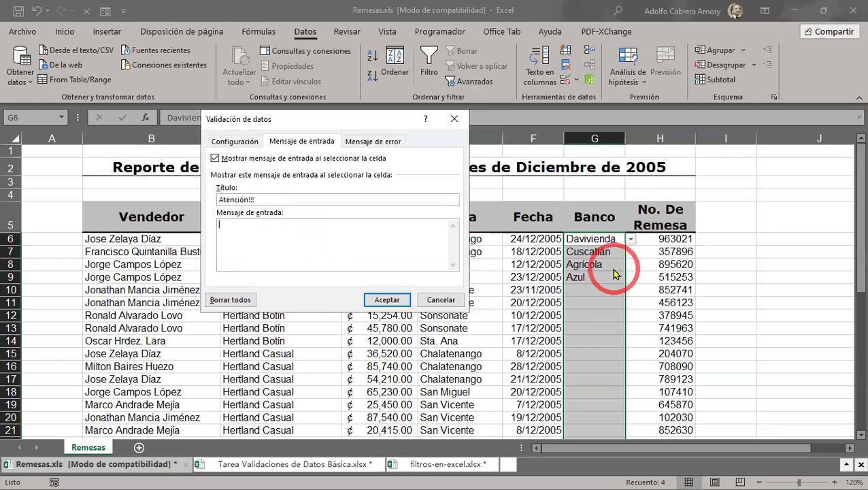
{"action": "type", "text": "Favor seleccionar banco"}
{"action": "type", "text": "de "}
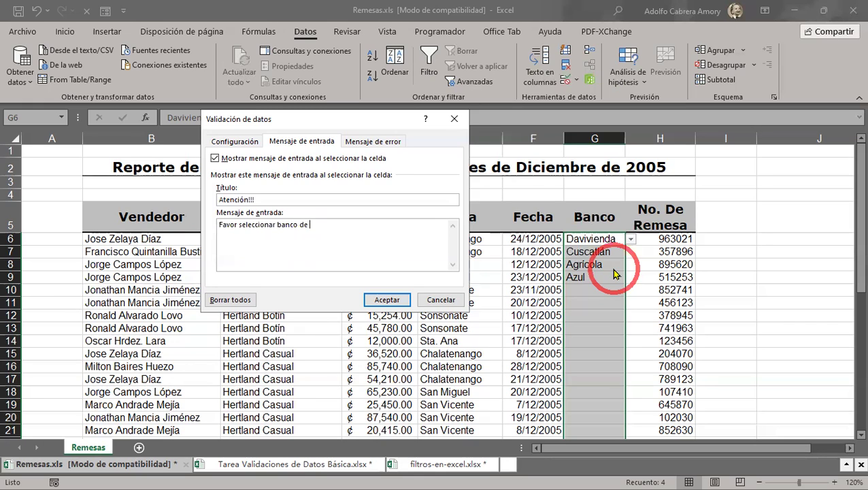
{"action": "type", "text": "ka lista"}
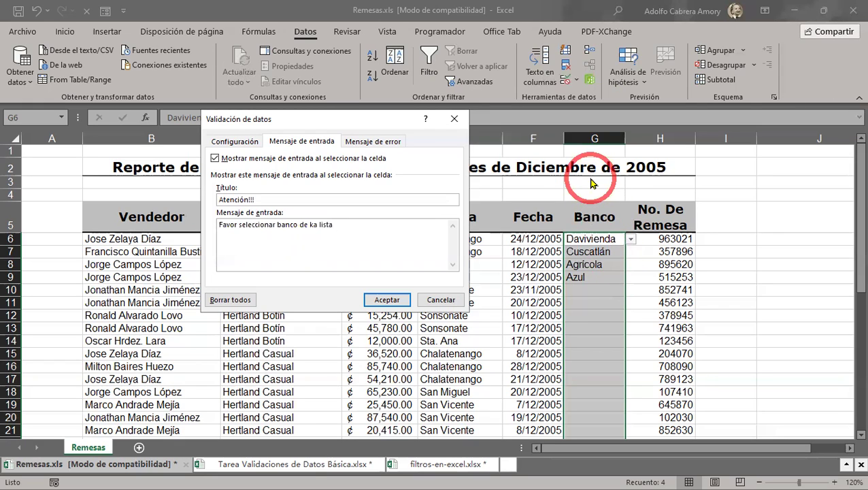
Step: Set the error alert's title to "Favor tomar una dato de la lista"
{"action": "left_click", "coordinate": [372, 142]}
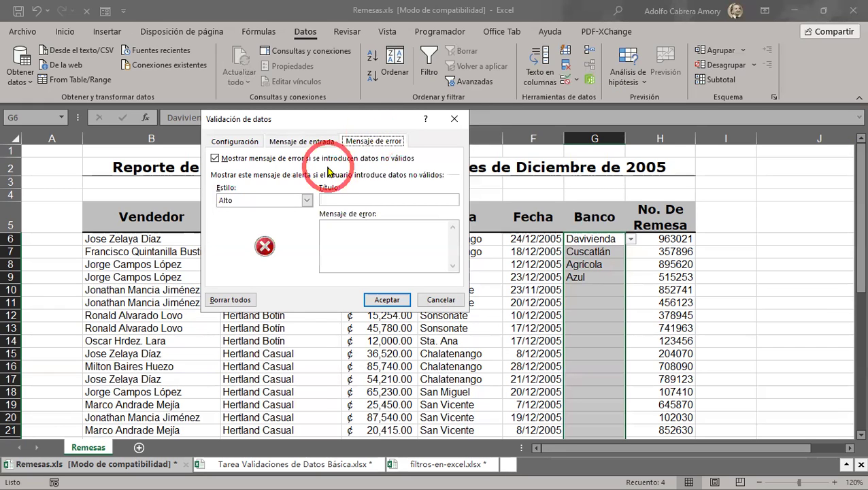
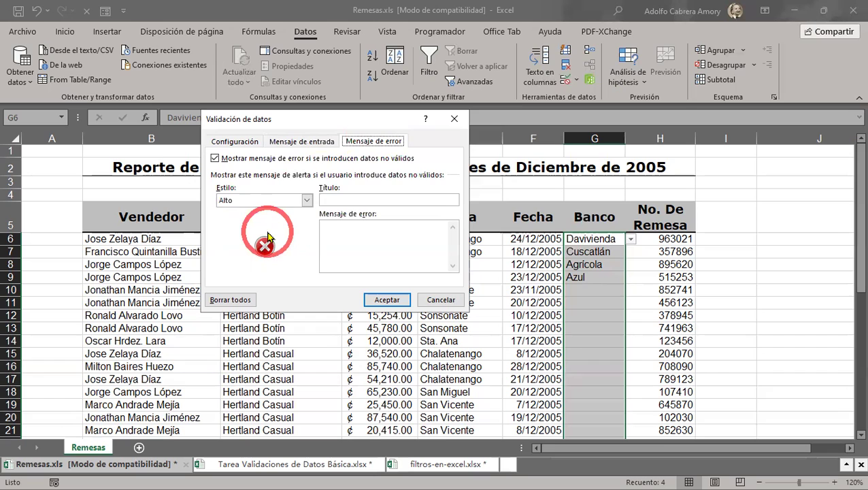
{"action": "left_click", "coordinate": [337, 200]}
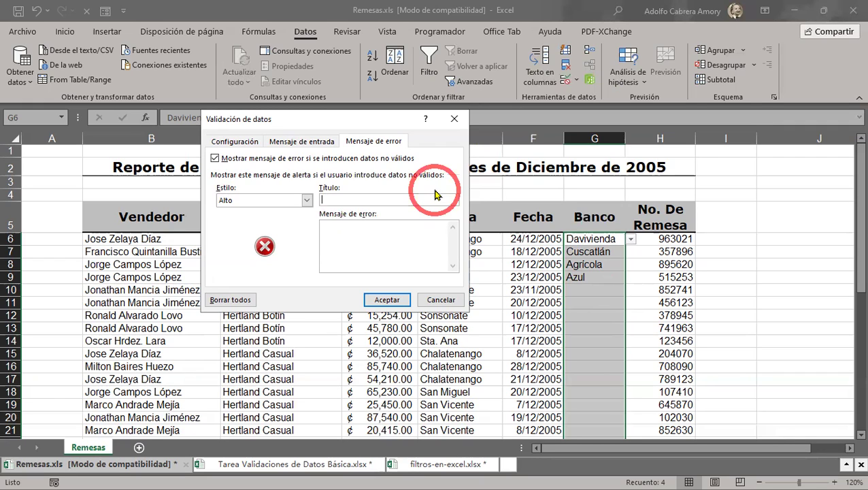
{"action": "type", "text": "FAvor"}
{"action": "key", "text": "BackSpace"}
{"action": "key", "text": "BackSpace"}
{"action": "key", "text": "BackSpace"}
{"action": "type", "text": "vor tomar una dato de la"}
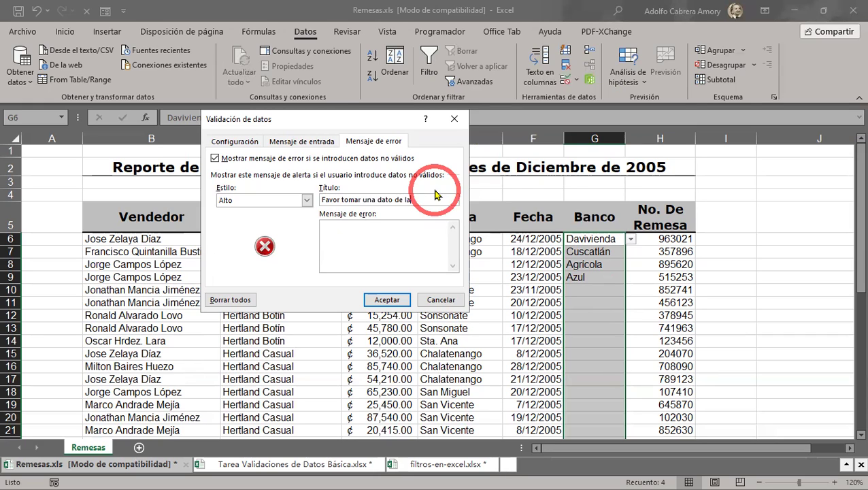
{"action": "type", "text": " lista"}
Step: Enter "Le dije que no se atreva a equivocarse, elija el banco correcto" as the error alert's message text
{"action": "left_click", "coordinate": [358, 229]}
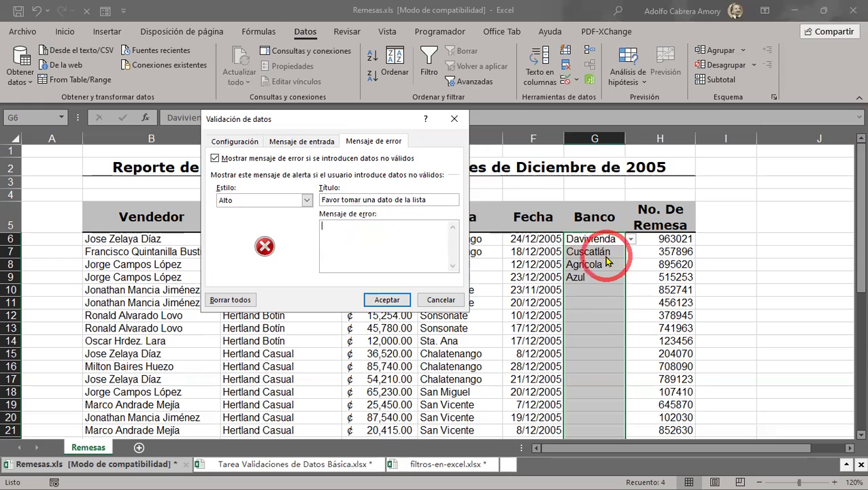
{"action": "type", "text": "Le dije que "}
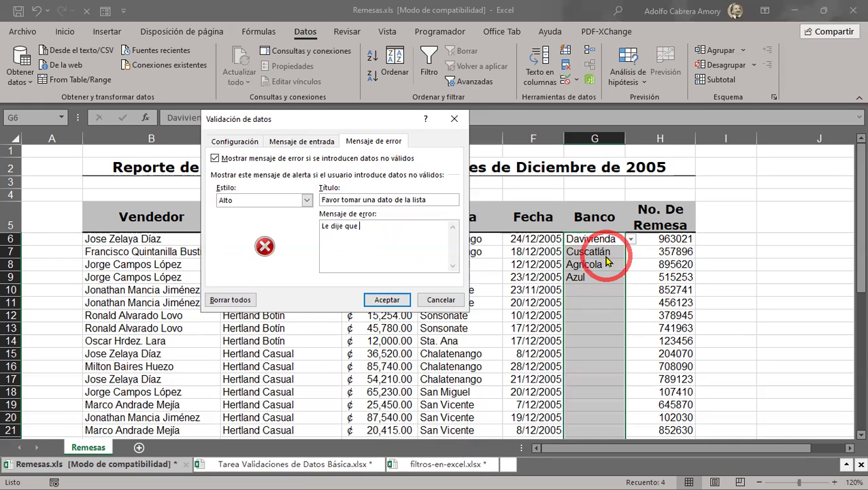
{"action": "type", "text": "no se"}
{"action": "type", "text": " ar"}
{"action": "type", "text": "ra"}
{"action": "type", "text": "eva a eq"}
{"action": "type", "text": "uico"}
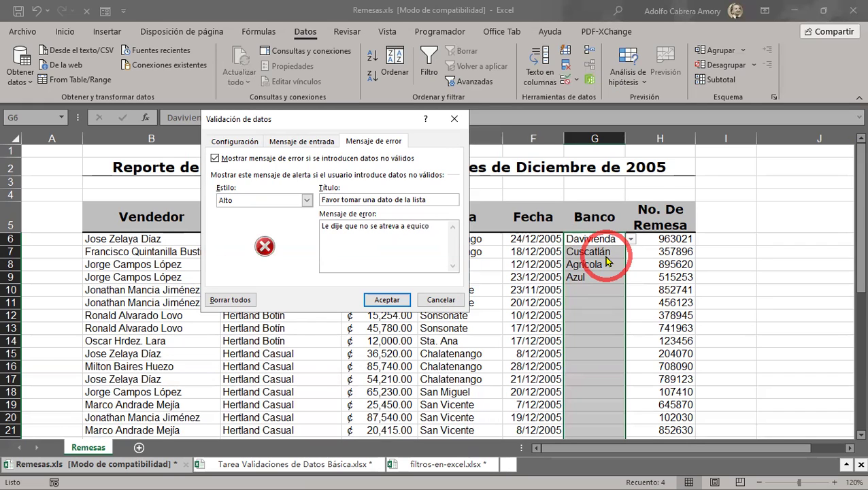
{"action": "key", "text": "BackSpace"}
{"action": "key", "text": "BackSpace"}
{"action": "type", "text": "vocarse, elija el ban"}
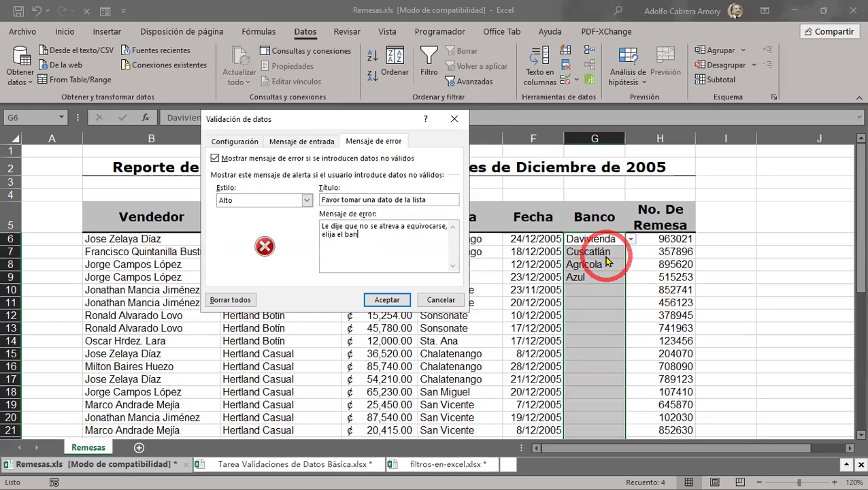
{"action": "type", "text": "co correcto"}
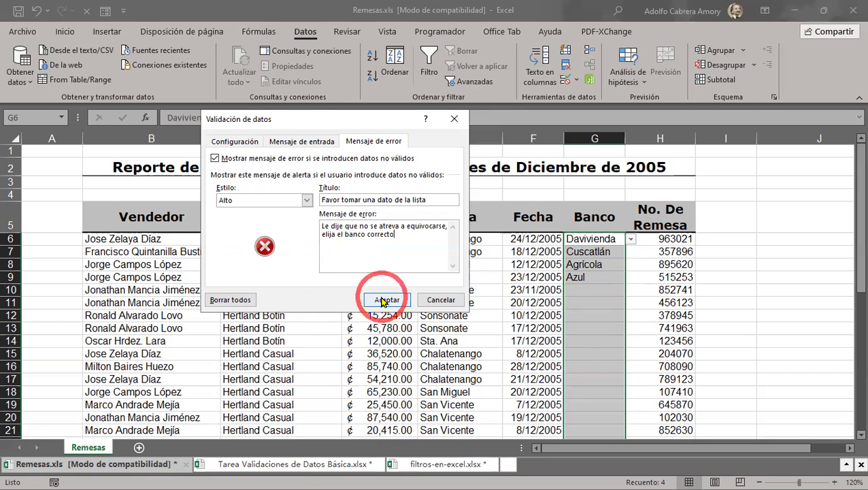
Step: Correct the input message text to "Favor seleccionar banco de la lista" and apply the validation to G6:G43
{"action": "left_click", "coordinate": [310, 143]}
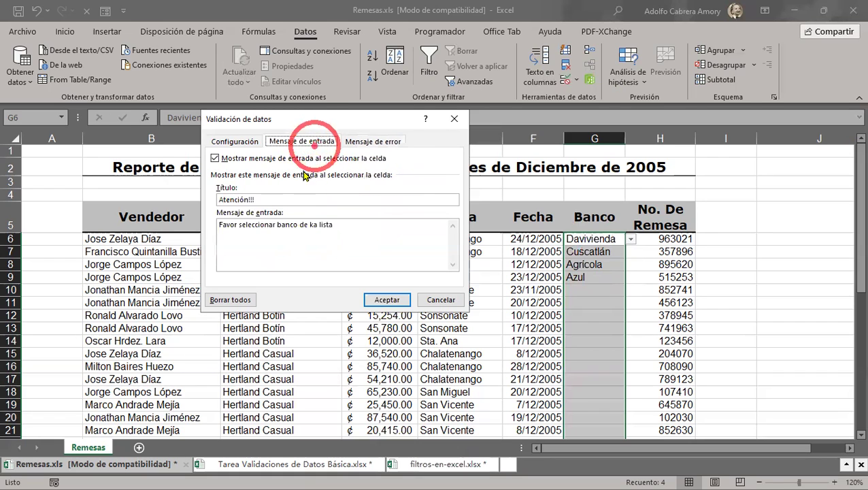
{"action": "left_click", "coordinate": [261, 196]}
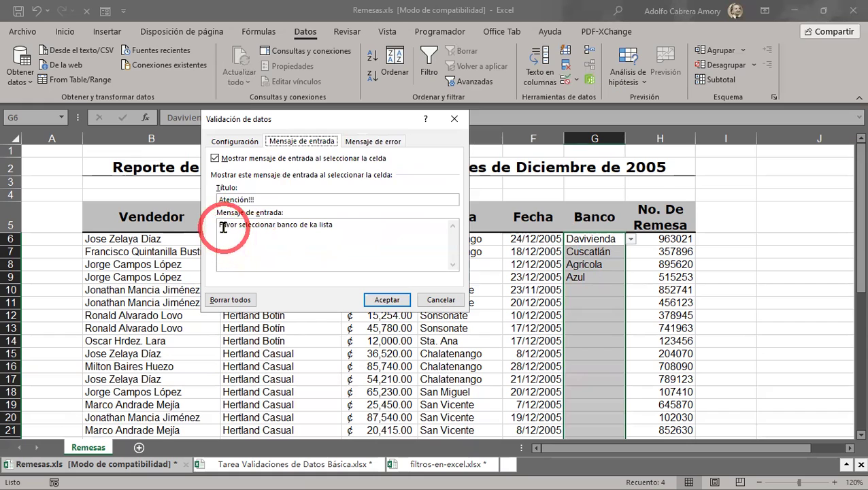
{"action": "left_click_drag", "start_coordinate": [219, 229], "coordinate": [311, 226]}
{"action": "left_click", "coordinate": [307, 227]}
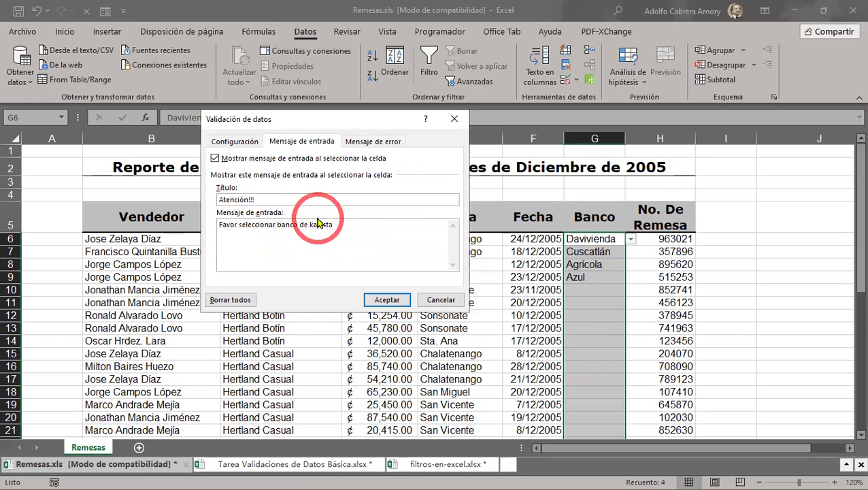
{"action": "left_click", "coordinate": [308, 228]}
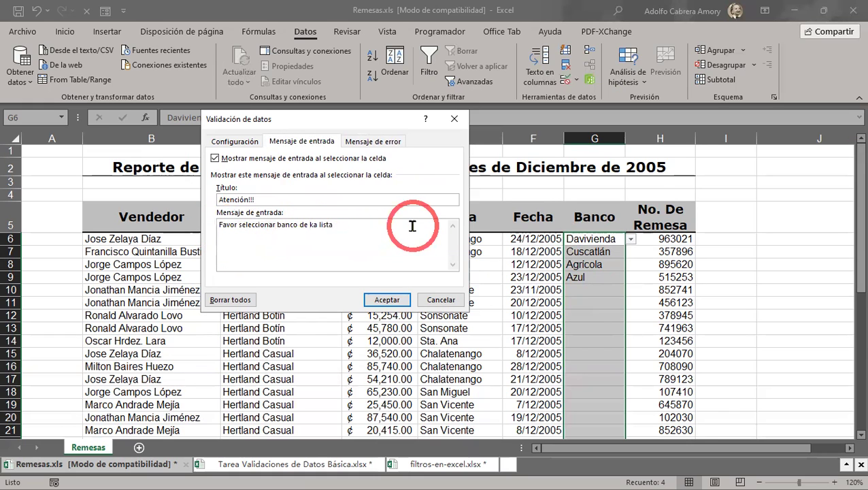
{"action": "key", "text": "Delete"}
{"action": "type", "text": "l"}
{"action": "left_click", "coordinate": [381, 299]}
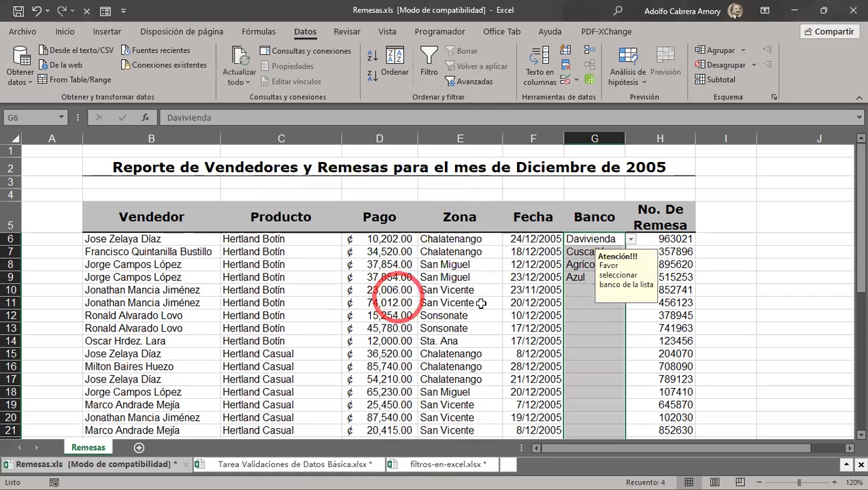
Step: Check the input message on several cells along the Banco column, such as G11, G18, G28 and G22
{"action": "left_click", "coordinate": [584, 305]}
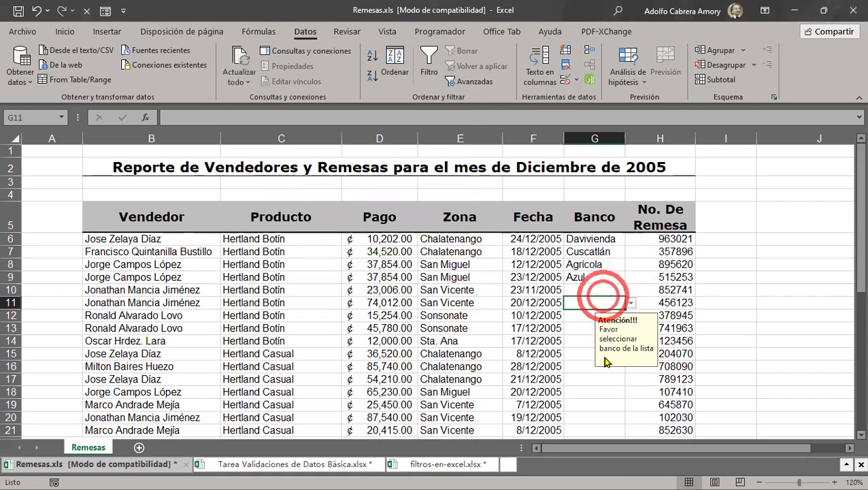
{"action": "left_click", "coordinate": [591, 393]}
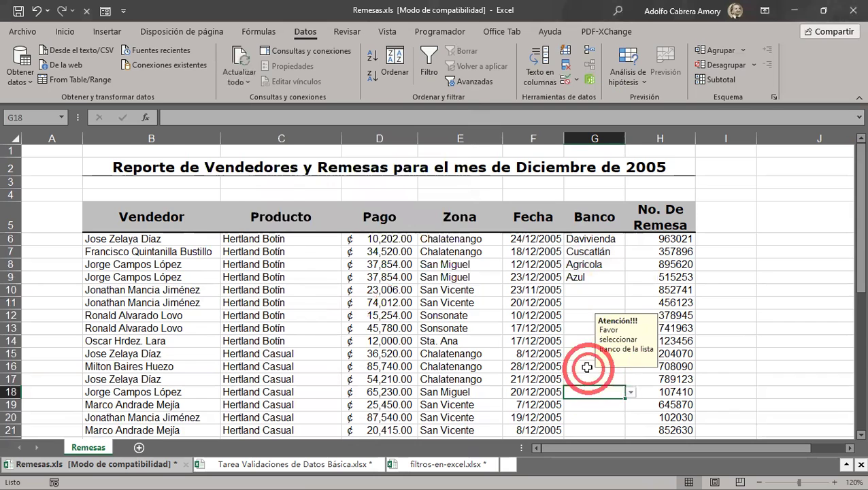
{"action": "left_click", "coordinate": [602, 366]}
{"action": "scroll", "coordinate": [597, 337], "scroll_direction": "down", "scroll_amount": 5}
{"action": "left_click", "coordinate": [601, 308]}
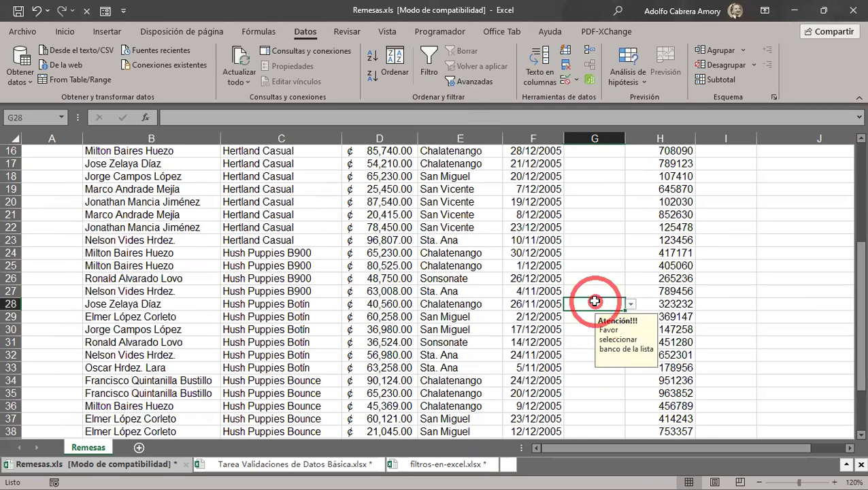
{"action": "left_click", "coordinate": [589, 250]}
{"action": "left_click", "coordinate": [597, 223]}
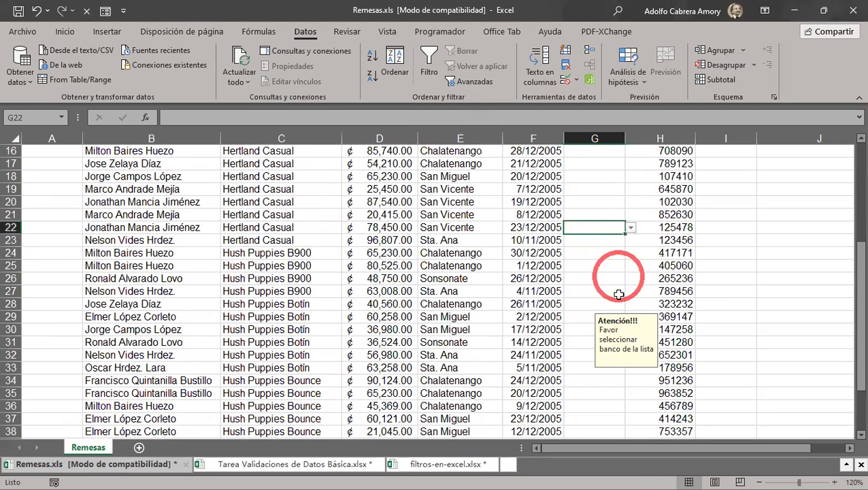
{"action": "scroll", "coordinate": [614, 331], "scroll_direction": "down", "scroll_amount": 1}
{"action": "scroll", "coordinate": [598, 265], "scroll_direction": "down", "scroll_amount": 3}
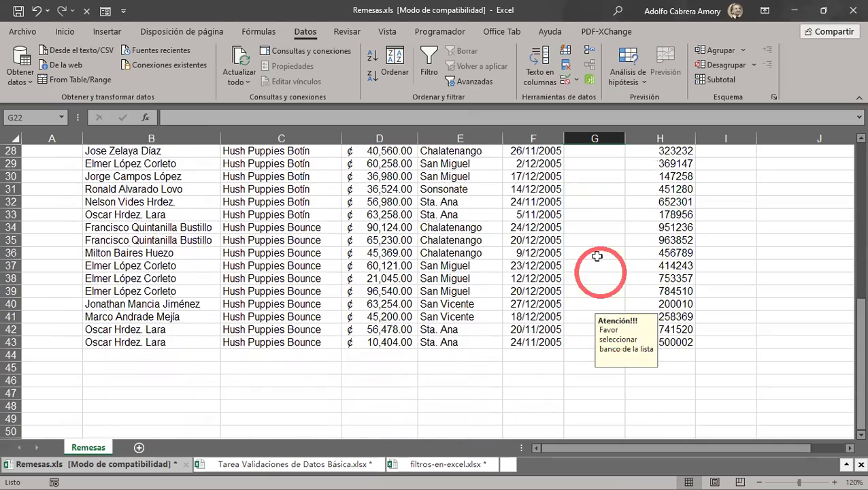
{"action": "scroll", "coordinate": [589, 255], "scroll_direction": "up", "scroll_amount": 8}
{"action": "scroll", "coordinate": [596, 255], "scroll_direction": "down", "scroll_amount": 1}
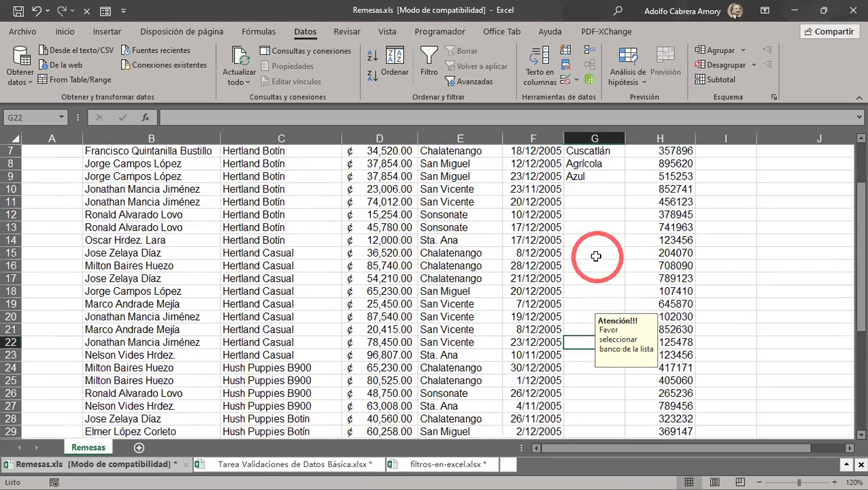
{"action": "scroll", "coordinate": [601, 256], "scroll_direction": "up", "scroll_amount": 1}
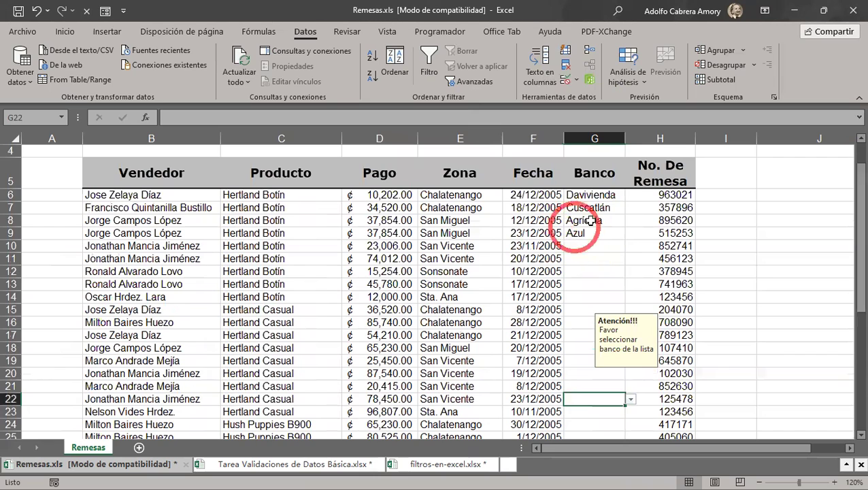
Step: Compare a Zona cell with Banco cells for the input message, and view the bank options listed for G15
{"action": "left_click", "coordinate": [497, 221]}
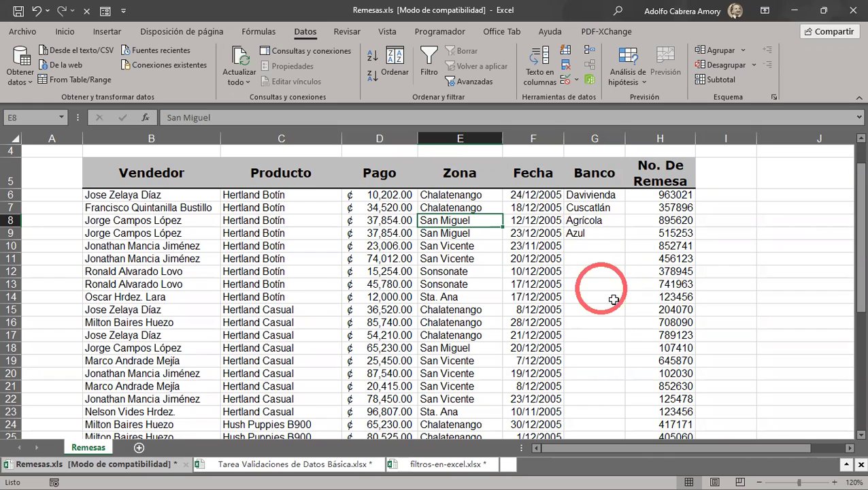
{"action": "left_click", "coordinate": [597, 208]}
{"action": "left_click", "coordinate": [586, 308]}
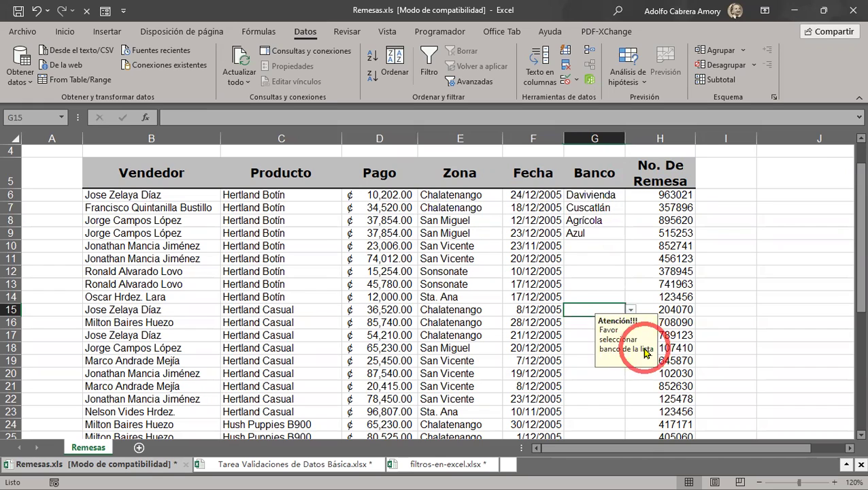
{"action": "left_click", "coordinate": [632, 311]}
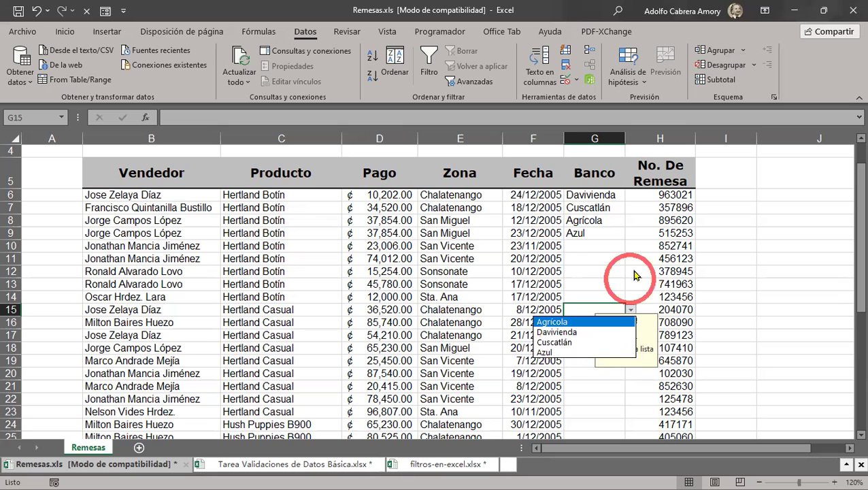
{"action": "left_click", "coordinate": [591, 253]}
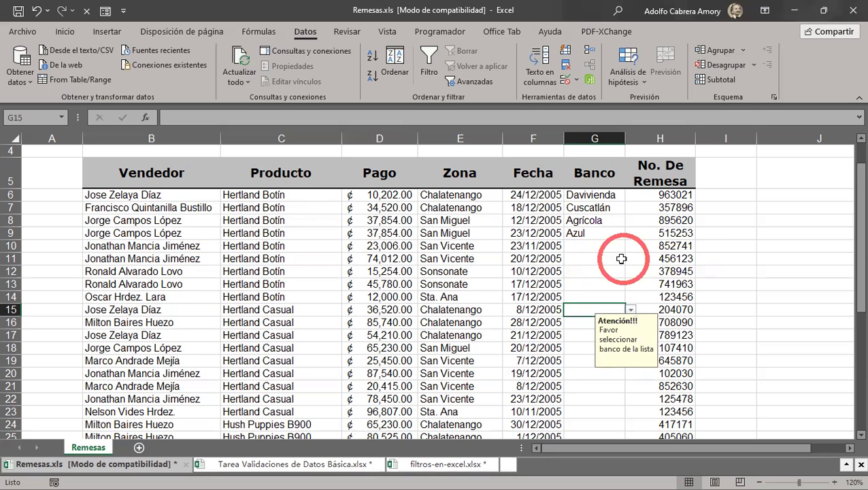
Step: Try to enter "America Central" in G10 to test the error alert, retry it once, and discard the entry
{"action": "left_click", "coordinate": [602, 247]}
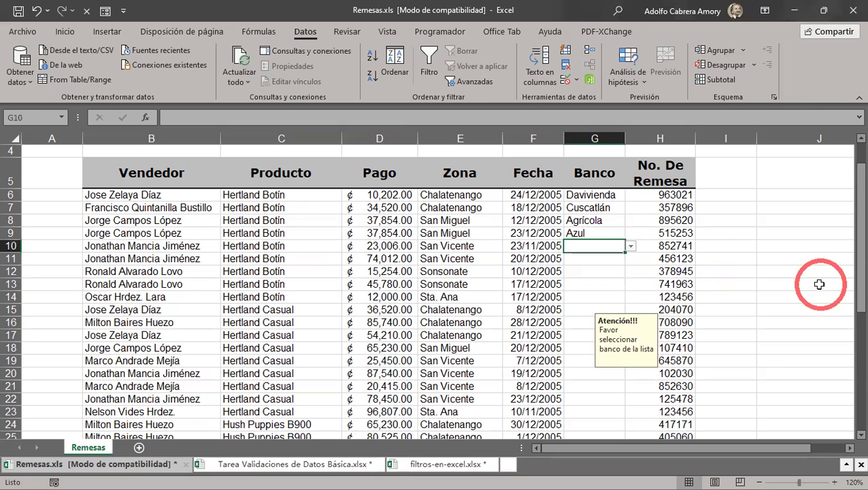
{"action": "type", "text": "America "}
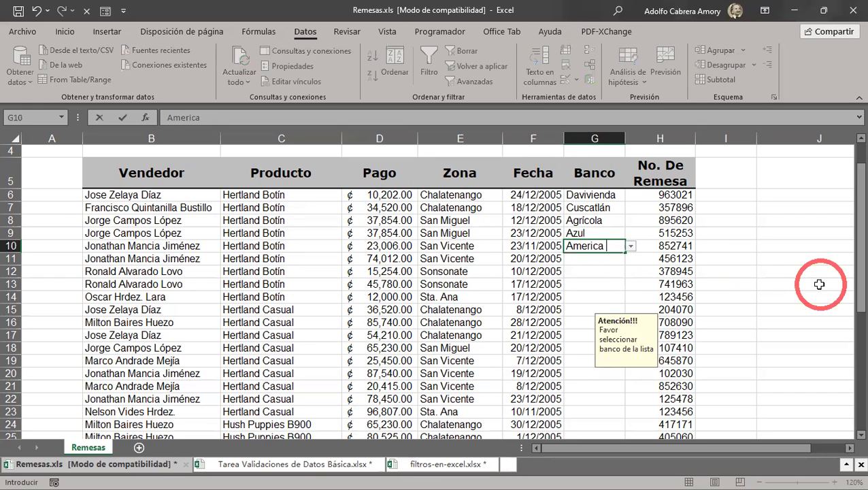
{"action": "type", "text": "Centras"}
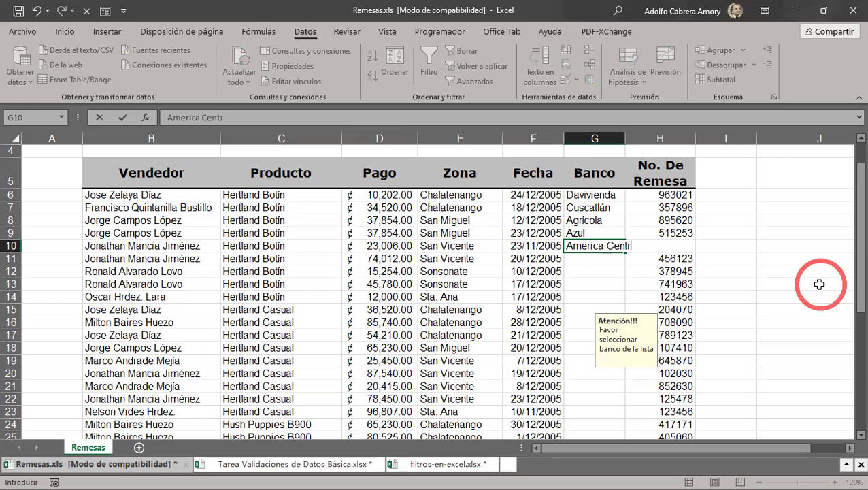
{"action": "key", "text": "BackSpace"}
{"action": "type", "text": "l"}
{"action": "key", "text": "Return"}
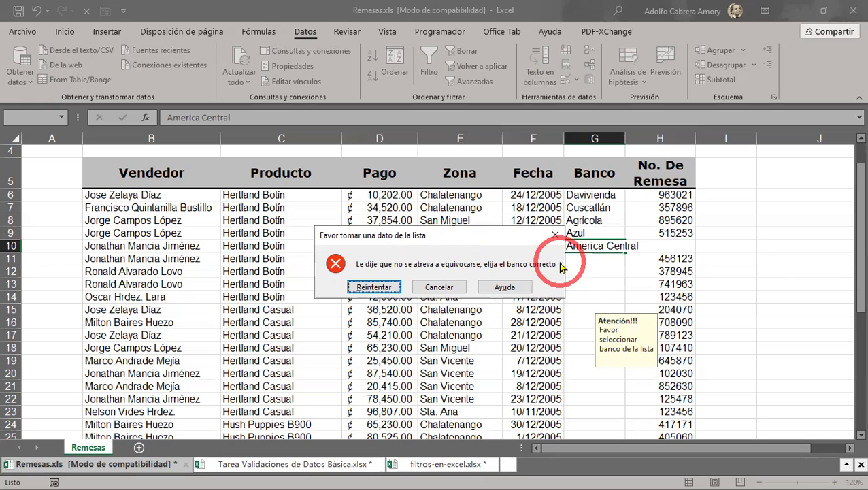
{"action": "left_click", "coordinate": [373, 286]}
{"action": "key", "text": "Return"}
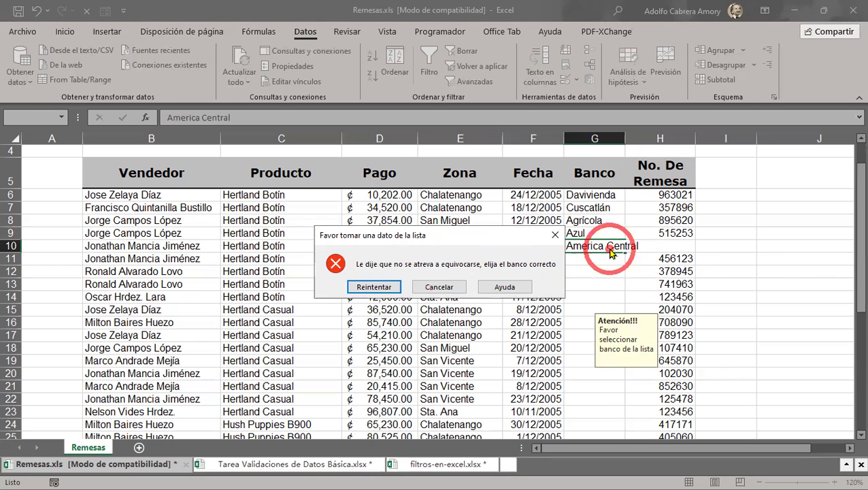
{"action": "key", "text": "Escape"}
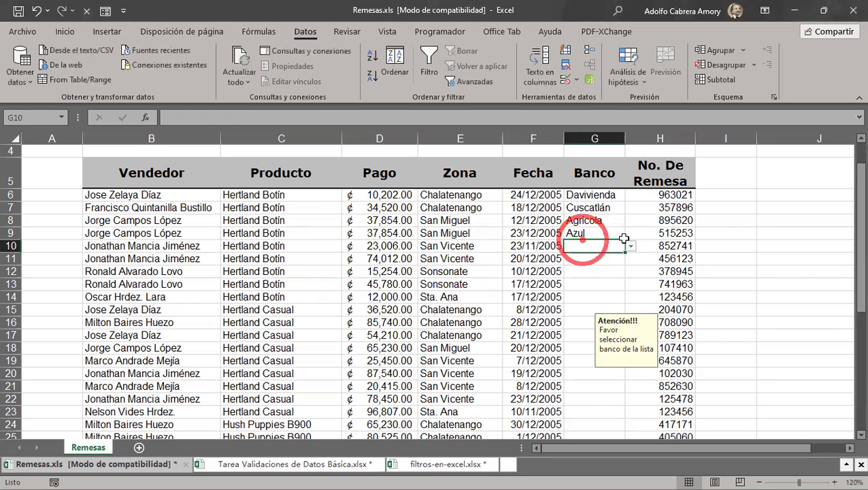
Step: View the bank options for G10, try to enter "xcxcxc" there instead, and dismiss the error alert
{"action": "left_click", "coordinate": [631, 246]}
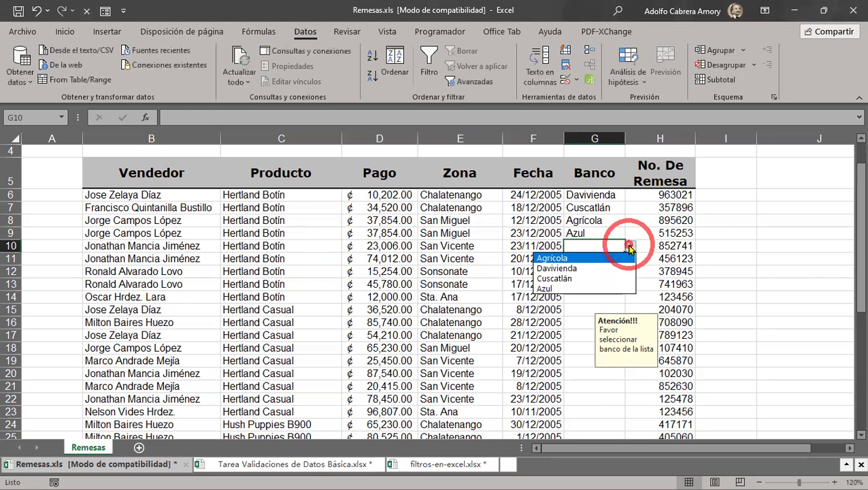
{"action": "left_click", "coordinate": [585, 247]}
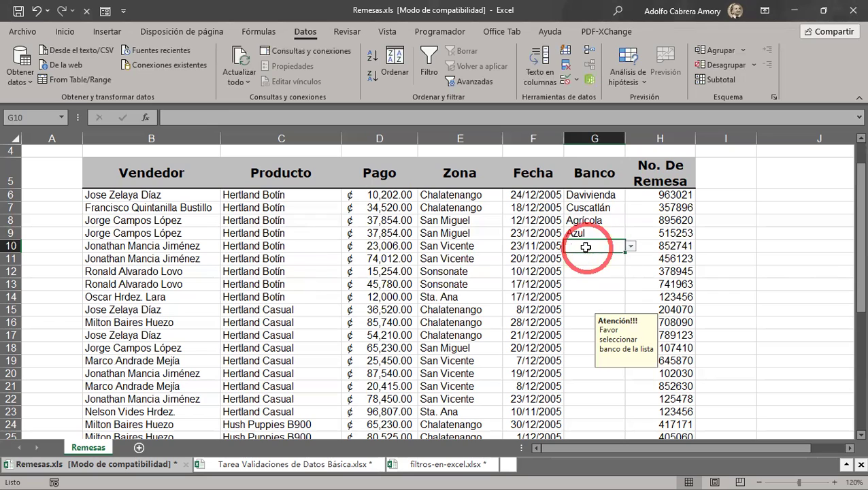
{"action": "type", "text": "xcxcxc"}
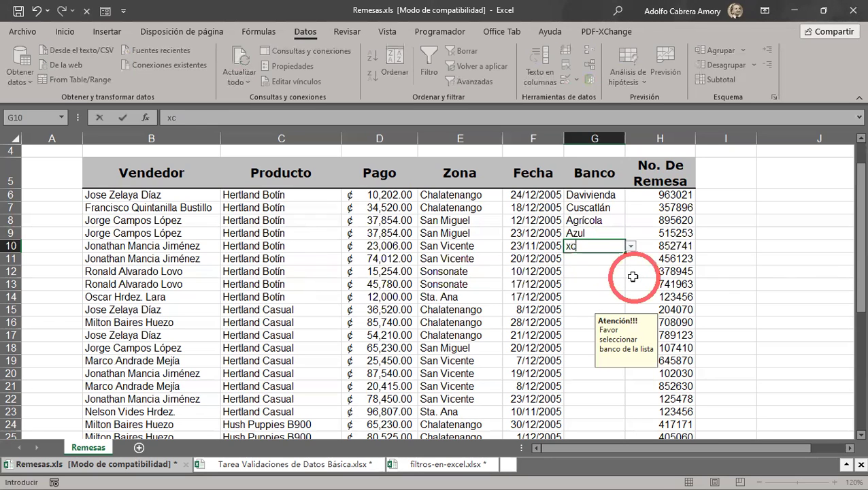
{"action": "left_click", "coordinate": [633, 276]}
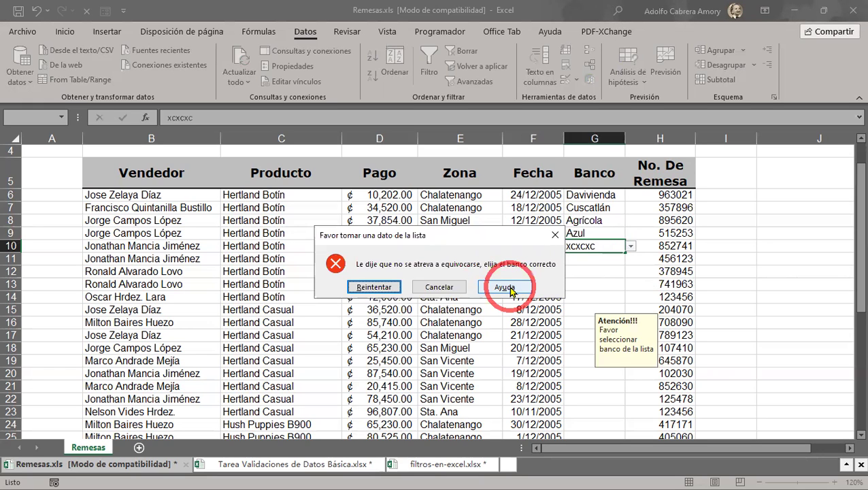
{"action": "left_click", "coordinate": [555, 235]}
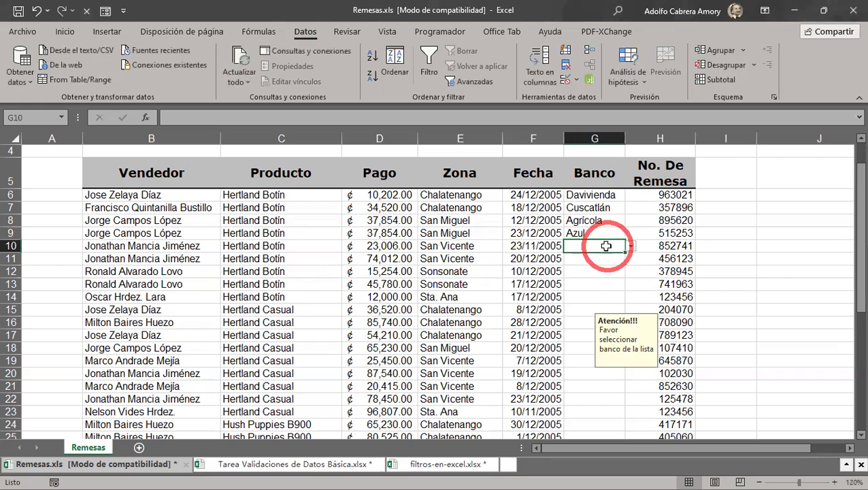
Step: Enter the listed bank "Azul" in G10
{"action": "type", "text": "Azul"}
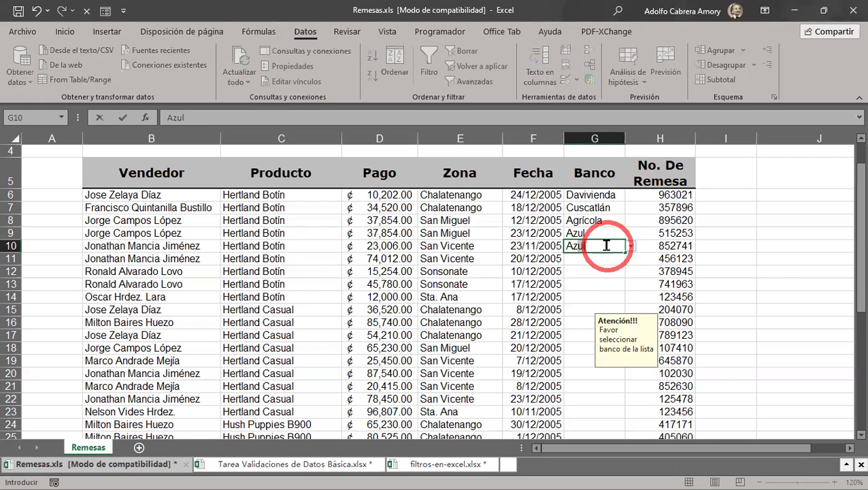
{"action": "key", "text": "Return"}
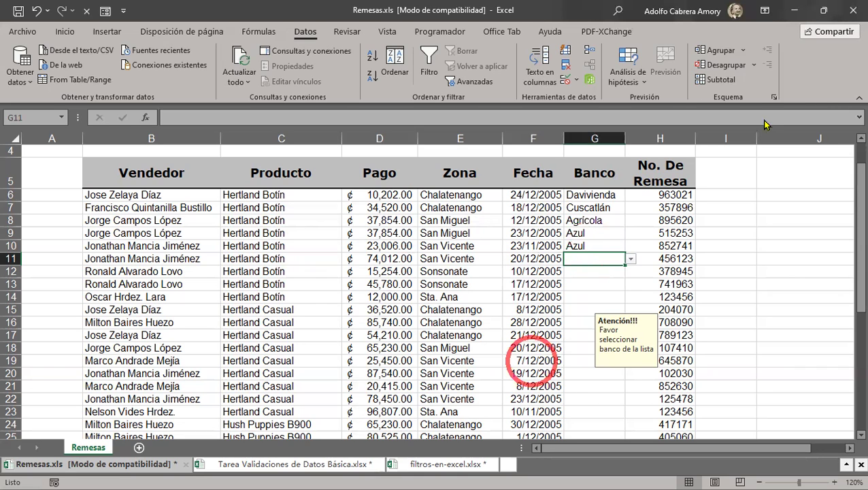
{"action": "left_click", "coordinate": [798, 123]}
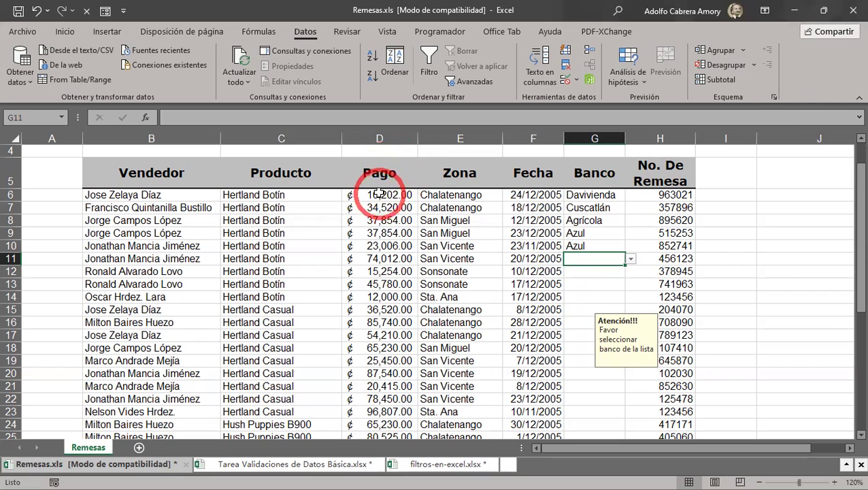
Step: Clear all the amounts in the Pago column, D6:D43
{"action": "left_click_drag", "start_coordinate": [379, 194], "coordinate": [392, 405]}
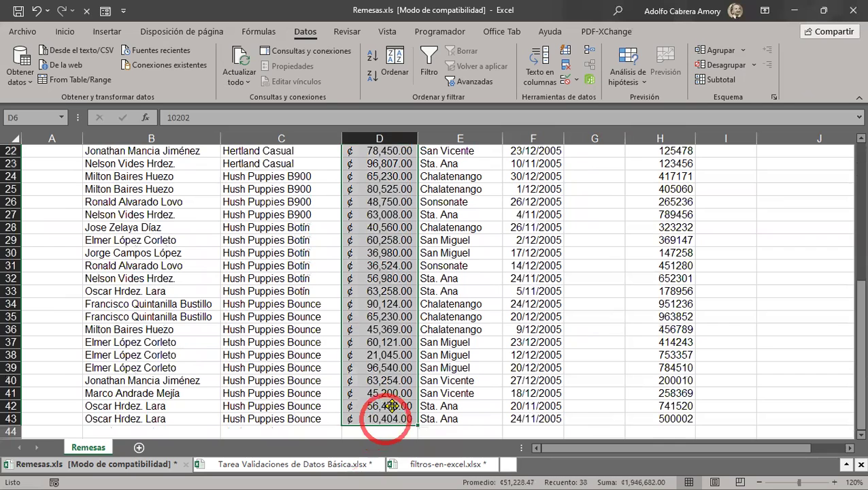
{"action": "scroll", "coordinate": [387, 289], "scroll_direction": "up", "scroll_amount": 7}
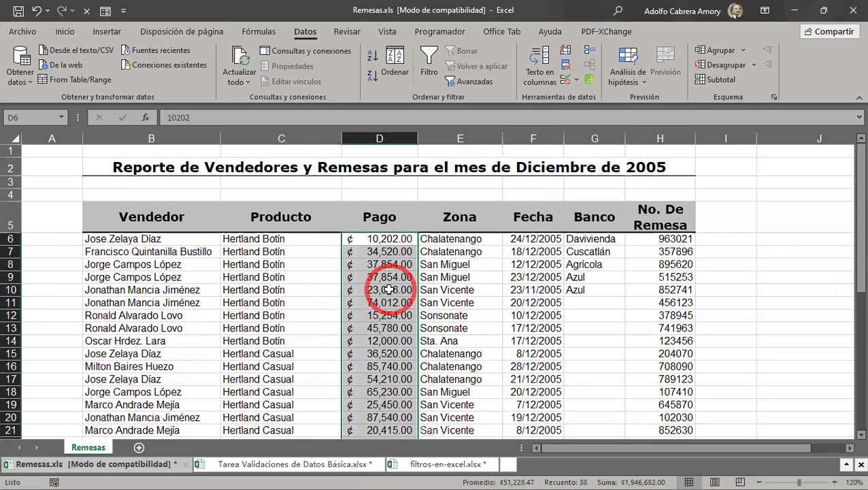
{"action": "key", "text": "Delete"}
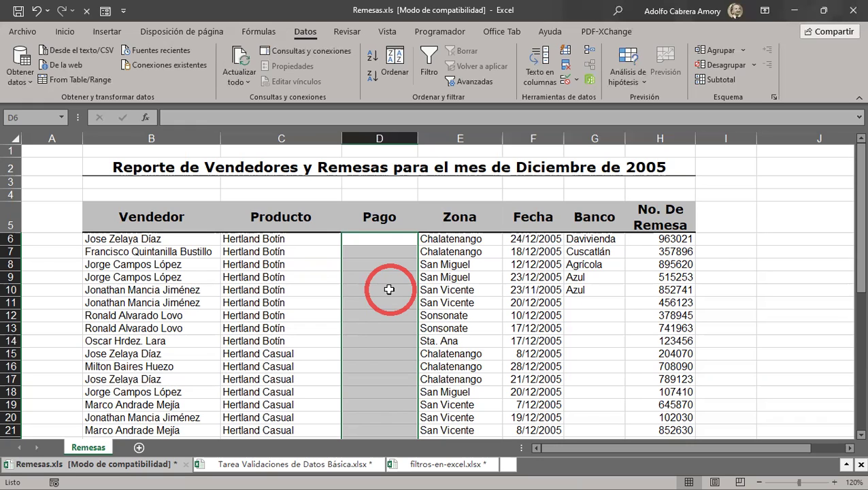
Step: Start a data validation rule for the selected Pago cells, D6:D43, and allow only Decimal values
{"action": "left_click", "coordinate": [575, 82]}
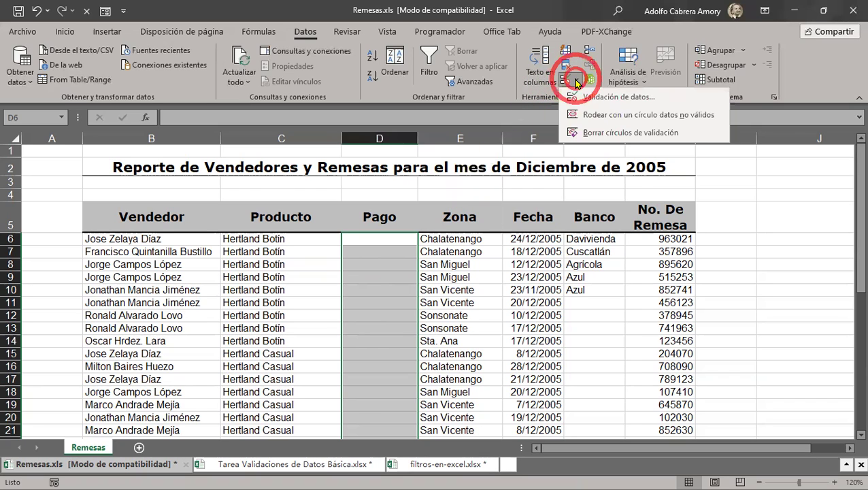
{"action": "left_click", "coordinate": [594, 102]}
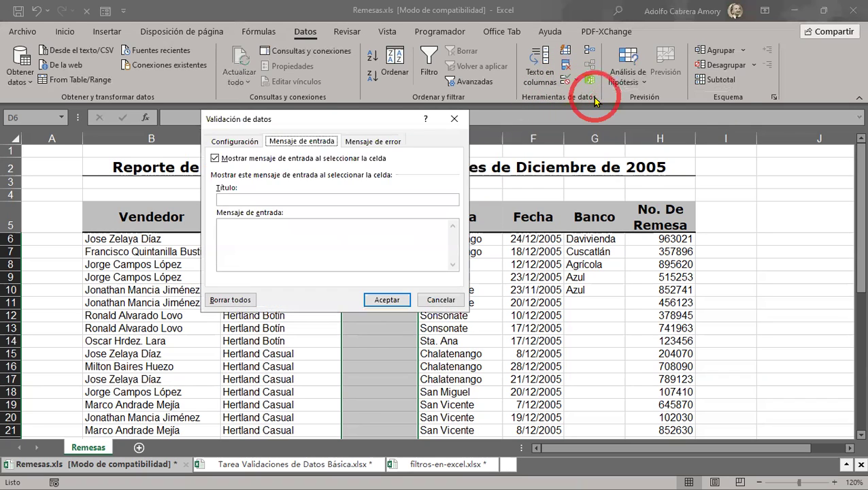
{"action": "left_click_drag", "start_coordinate": [261, 126], "coordinate": [392, 178]}
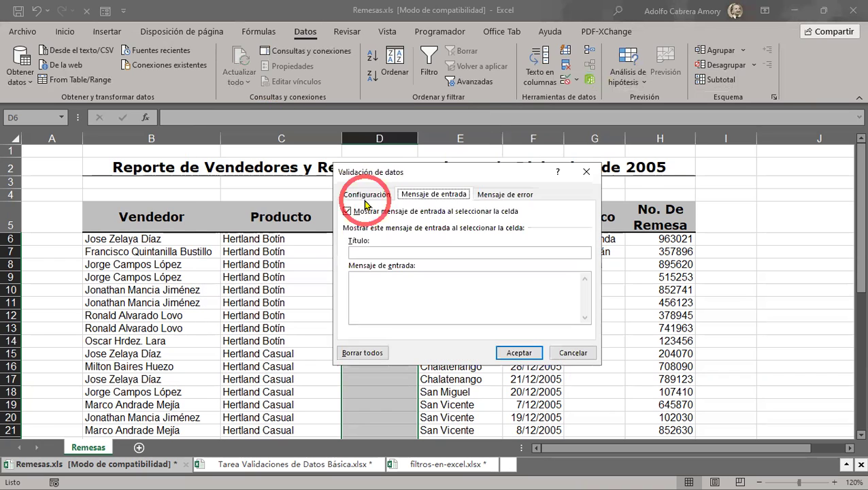
{"action": "left_click", "coordinate": [365, 195]}
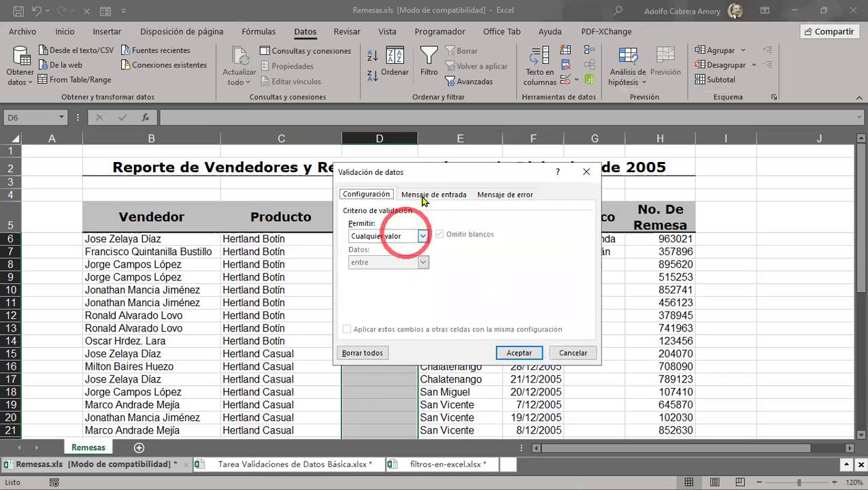
{"action": "left_click_drag", "start_coordinate": [427, 174], "coordinate": [549, 150]}
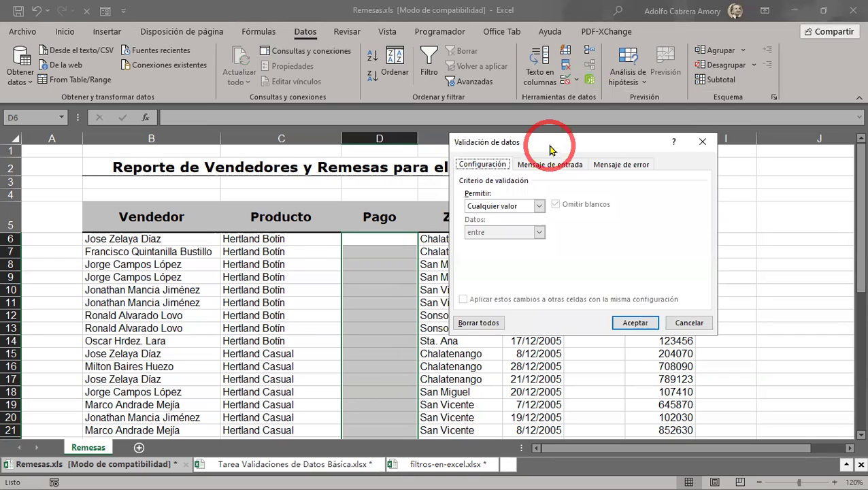
{"action": "left_click", "coordinate": [538, 206]}
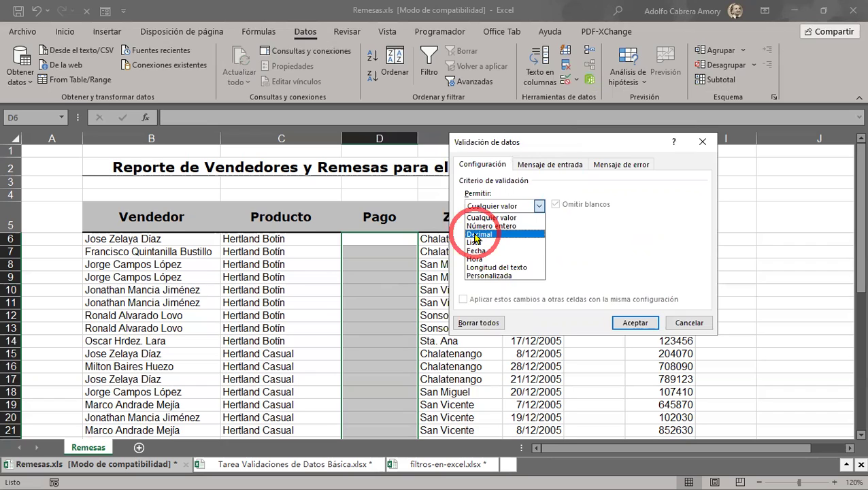
{"action": "left_click", "coordinate": [476, 234]}
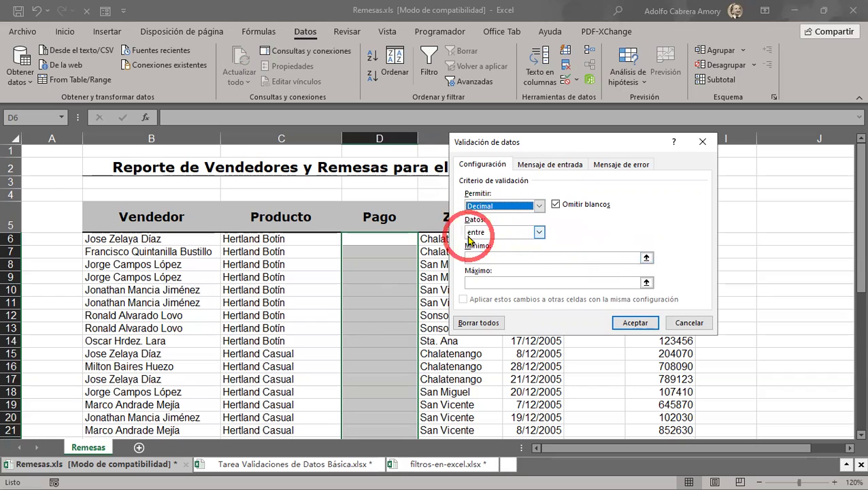
Step: Limit the Pago decimals to values between a minimum of 50000 and a maximum of 100000
{"action": "left_click", "coordinate": [536, 233]}
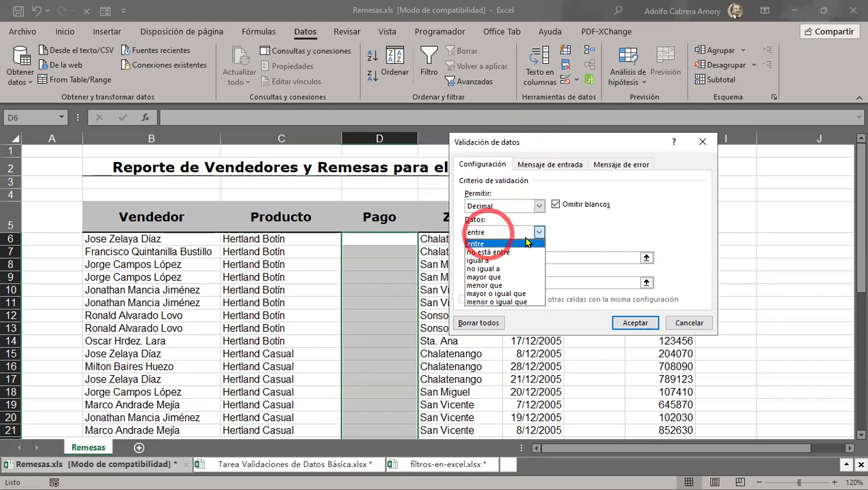
{"action": "left_click", "coordinate": [610, 230]}
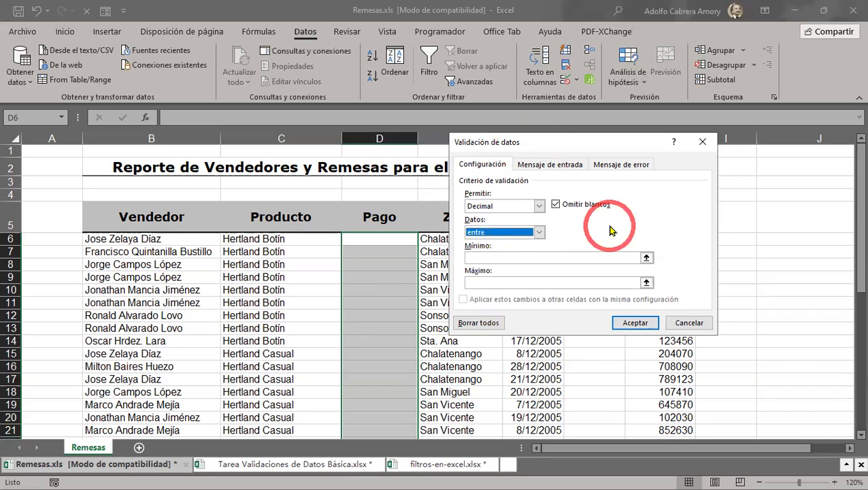
{"action": "left_click", "coordinate": [478, 261]}
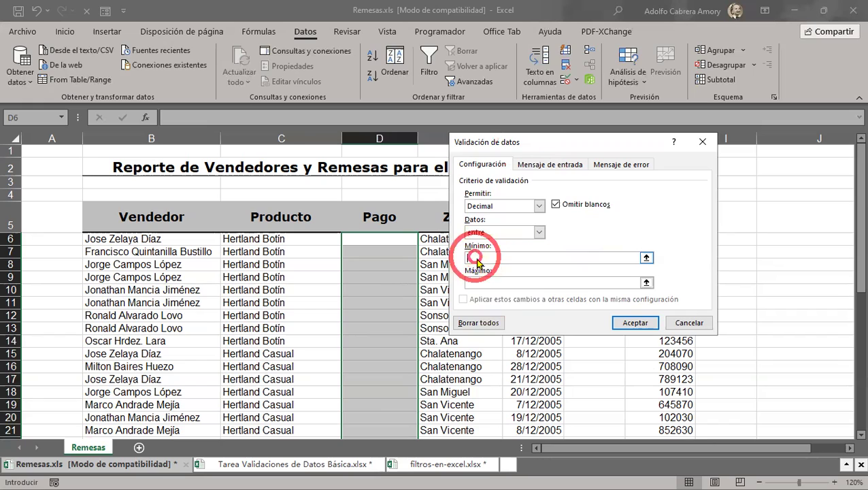
{"action": "type", "text": "50000"}
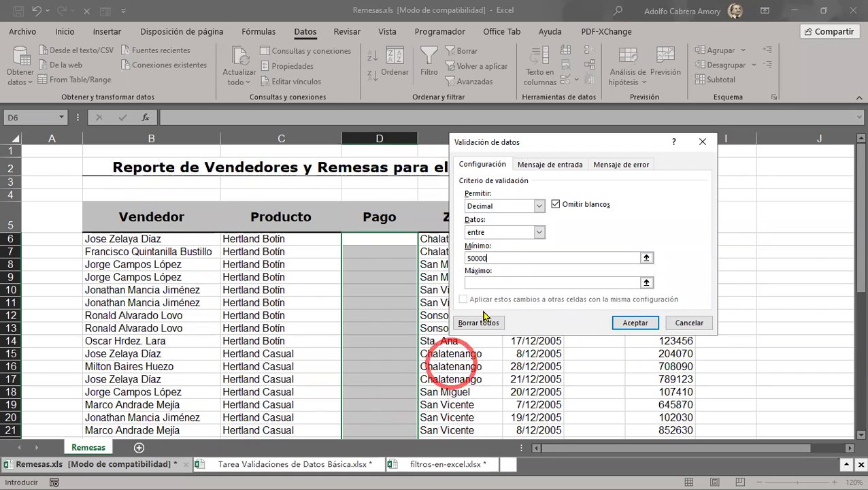
{"action": "left_click", "coordinate": [489, 283]}
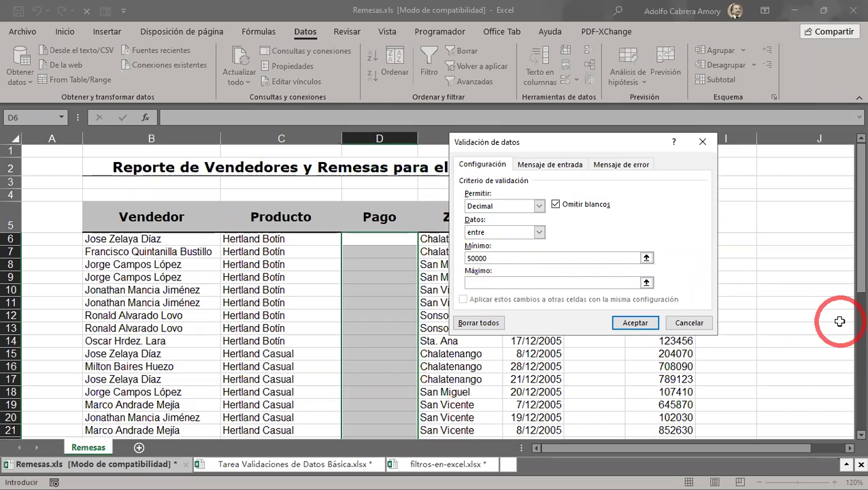
{"action": "type", "text": "100000"}
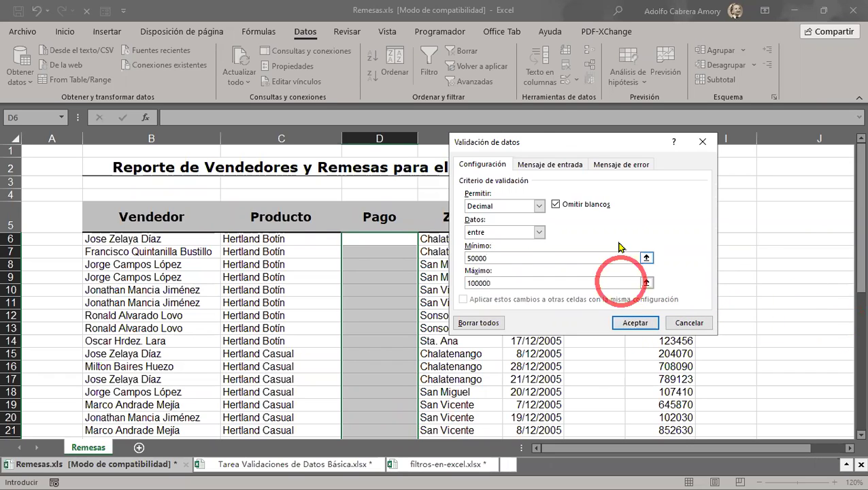
Step: Check the input message and error message settings, leave them blank, and apply the Pago validation
{"action": "left_click", "coordinate": [548, 164]}
{"action": "left_click", "coordinate": [637, 170]}
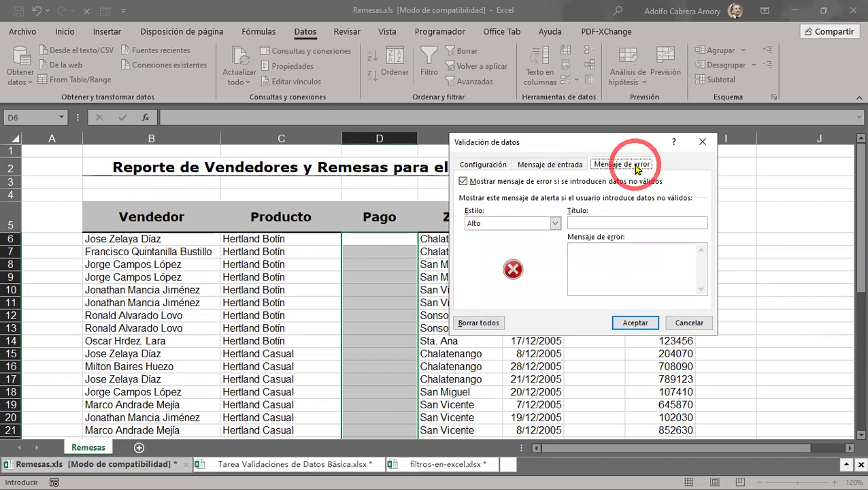
{"action": "left_click", "coordinate": [544, 167]}
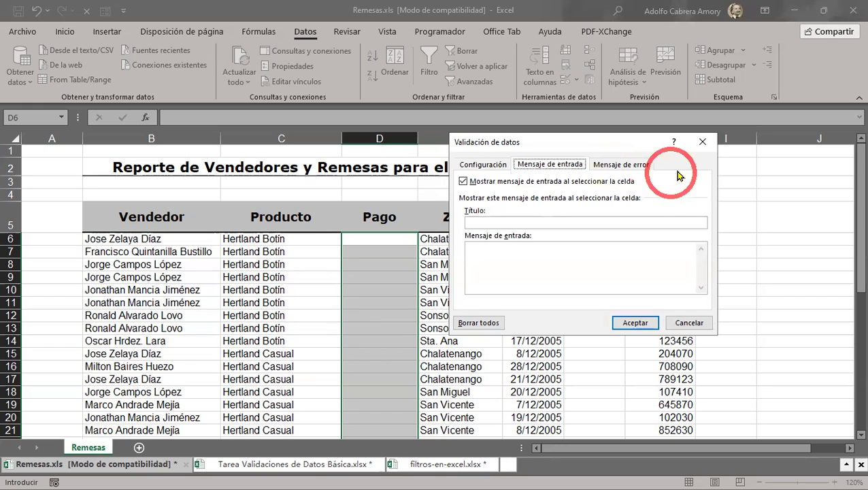
{"action": "left_click", "coordinate": [482, 165]}
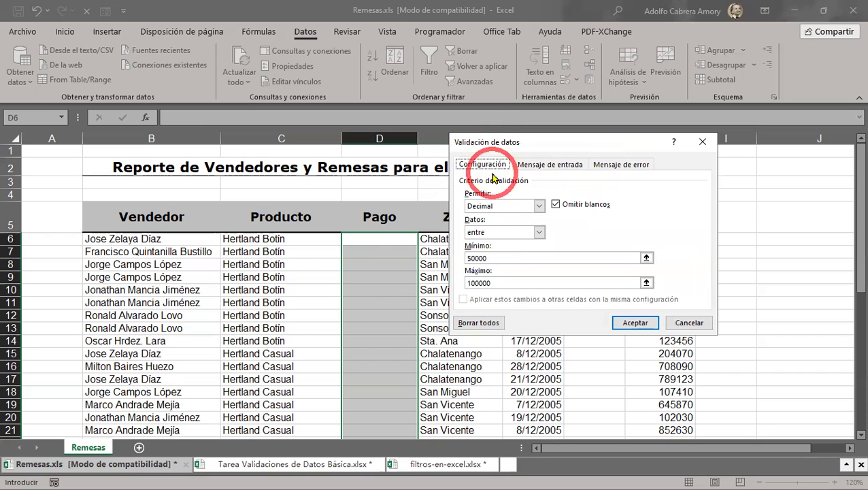
{"action": "left_click", "coordinate": [633, 321]}
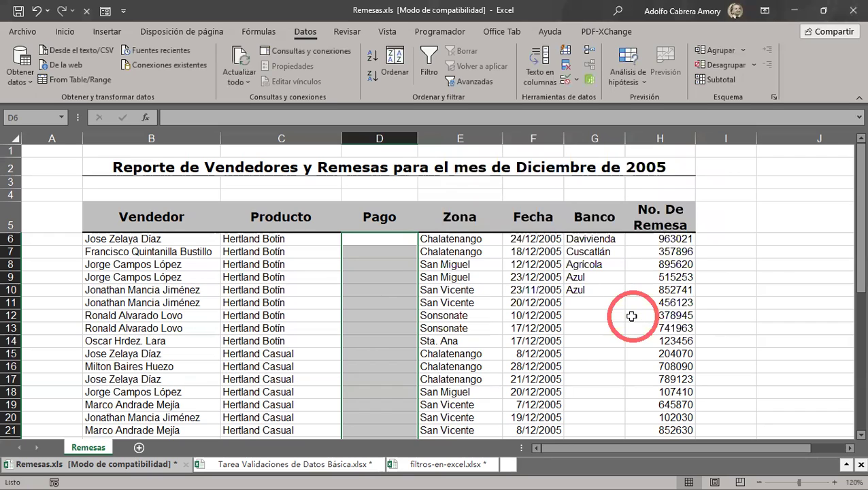
Step: Enter the payment 51000 in D8 to test the Pago validation with an allowed amount
{"action": "left_click", "coordinate": [337, 265]}
{"action": "left_click", "coordinate": [354, 264]}
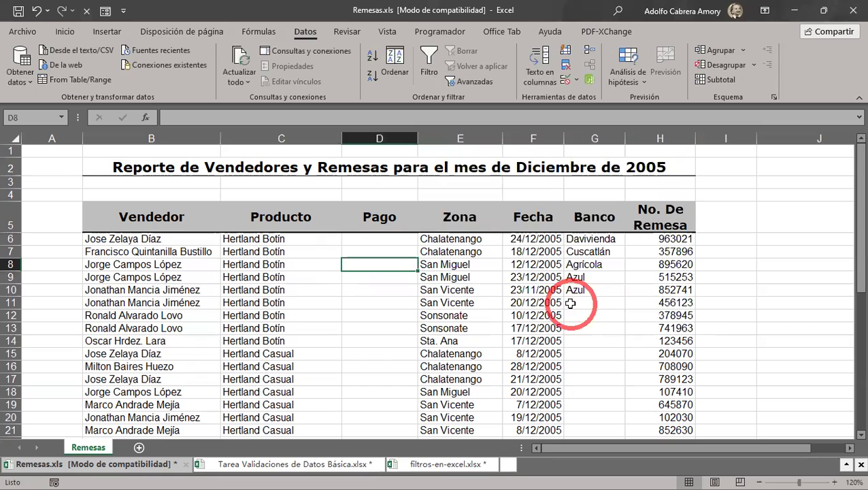
{"action": "type", "text": "51000"}
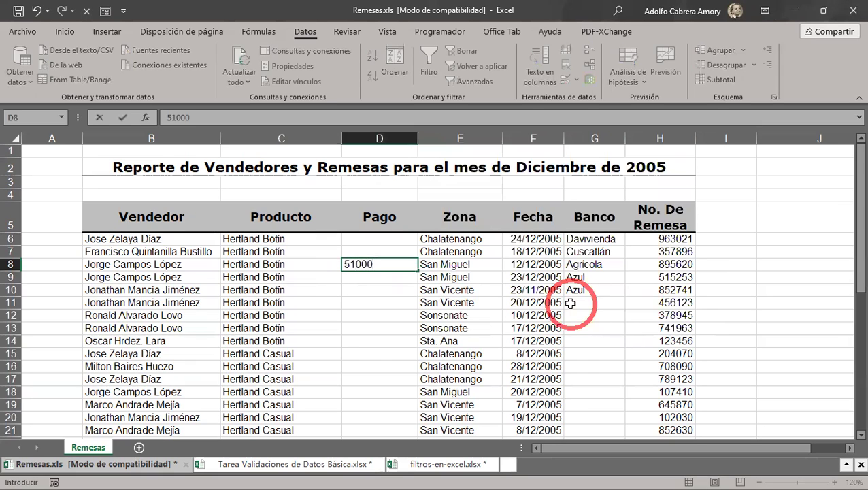
{"action": "key", "text": "Return"}
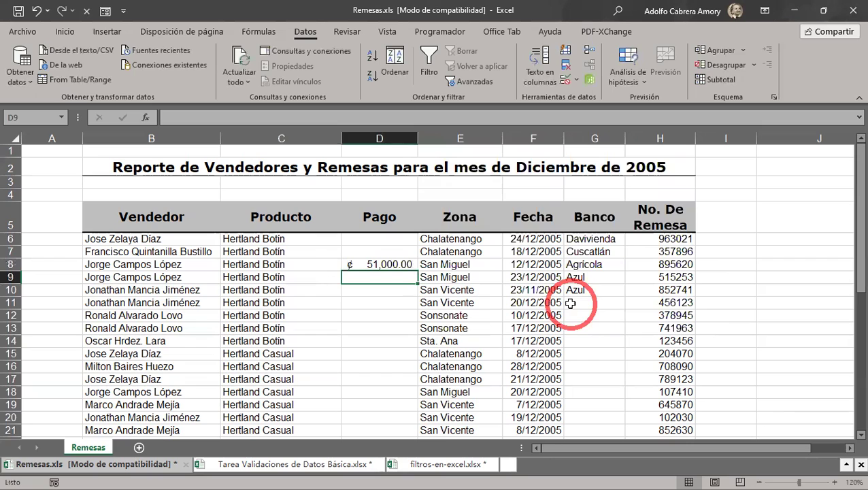
Step: Try to enter 25 in D9, dismiss the error alert, and enter 100000 in that cell instead
{"action": "type", "text": "25"}
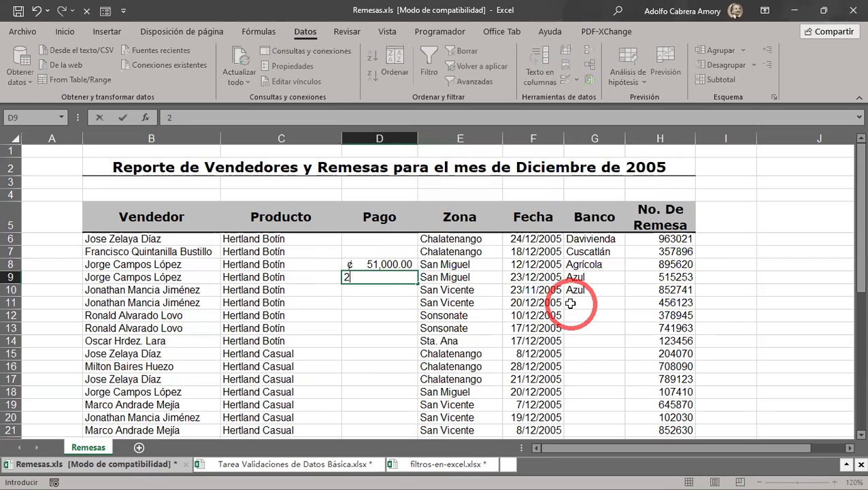
{"action": "key", "text": "Return"}
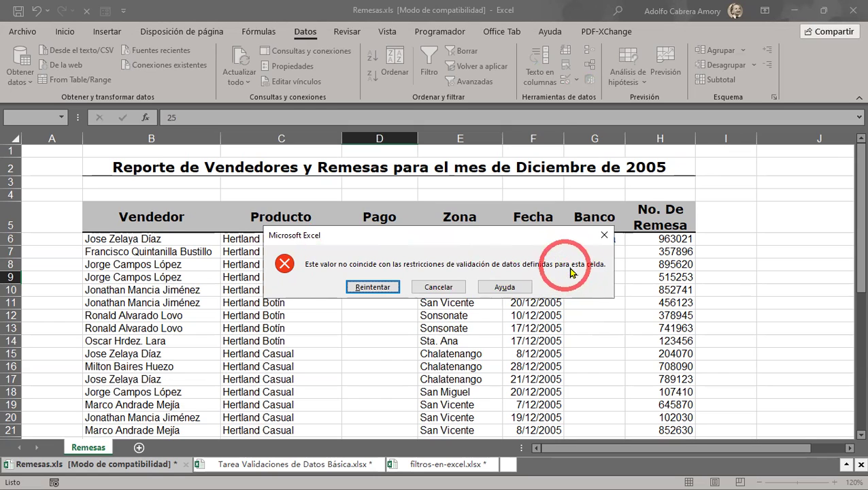
{"action": "left_click", "coordinate": [601, 234]}
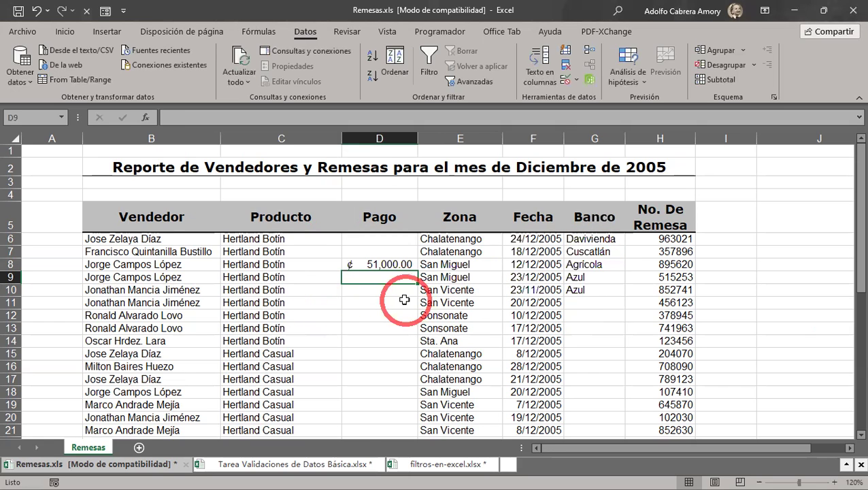
{"action": "type", "text": "100000"}
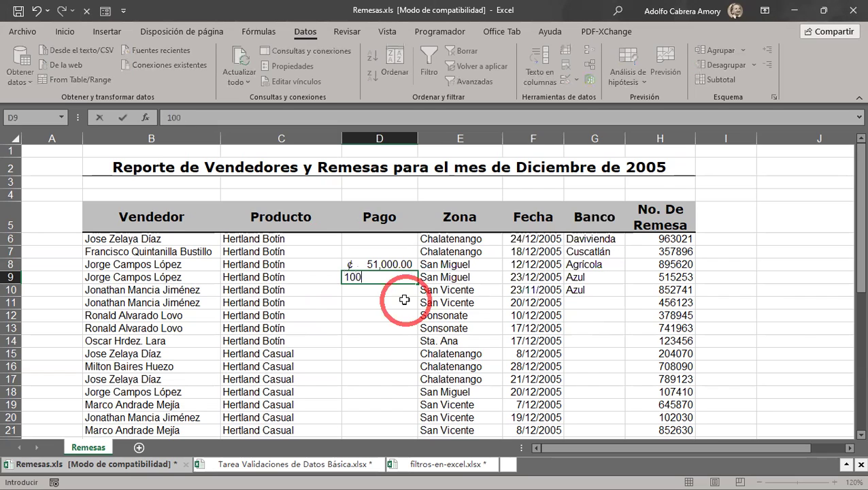
{"action": "key", "text": "Return"}
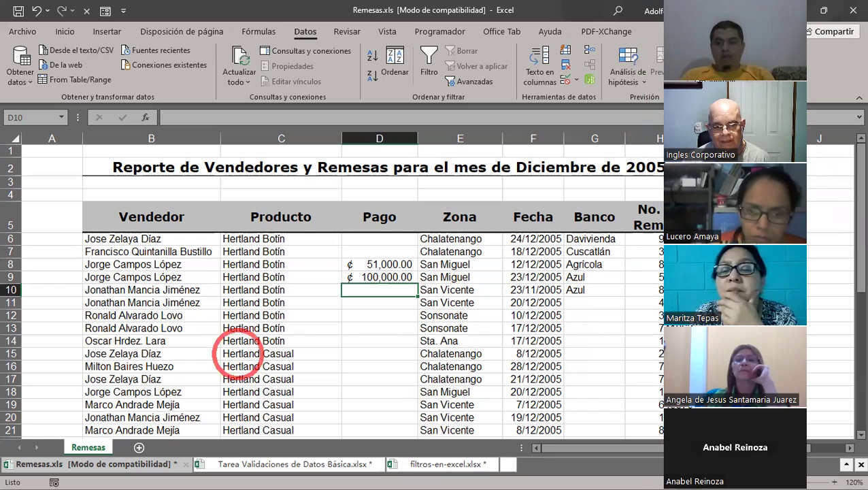
Step: Switch to the workbook Tarea Validaciones de Datos Básica.xlsx and display the employee table from column A with its header notes at 120% zoom
{"action": "left_click", "coordinate": [244, 468]}
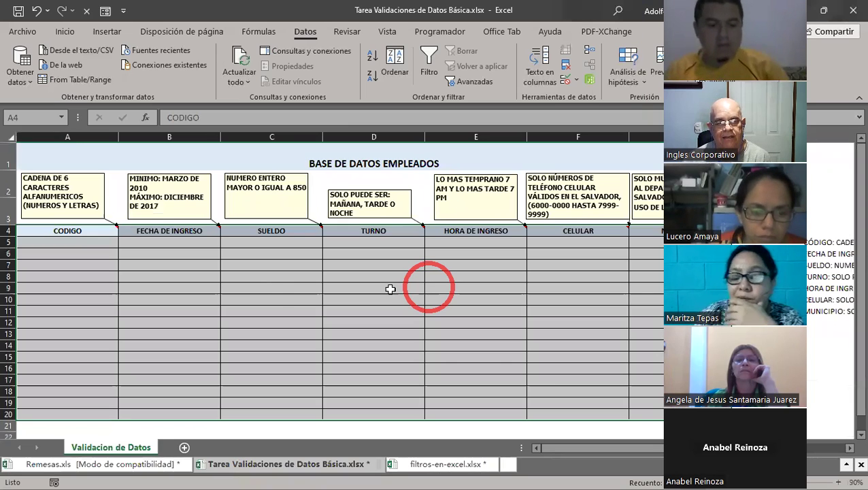
{"action": "left_click", "coordinate": [267, 287]}
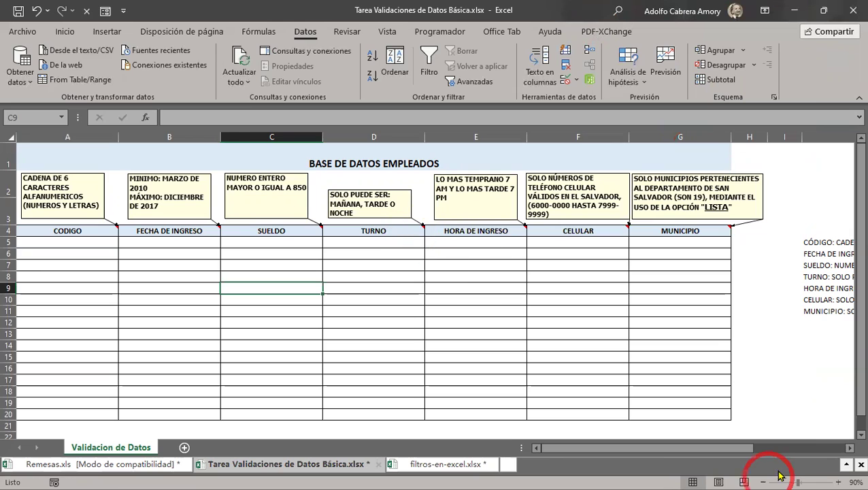
{"action": "left_click", "coordinate": [838, 481]}
{"action": "left_click", "coordinate": [838, 480]}
{"action": "left_click", "coordinate": [838, 481]}
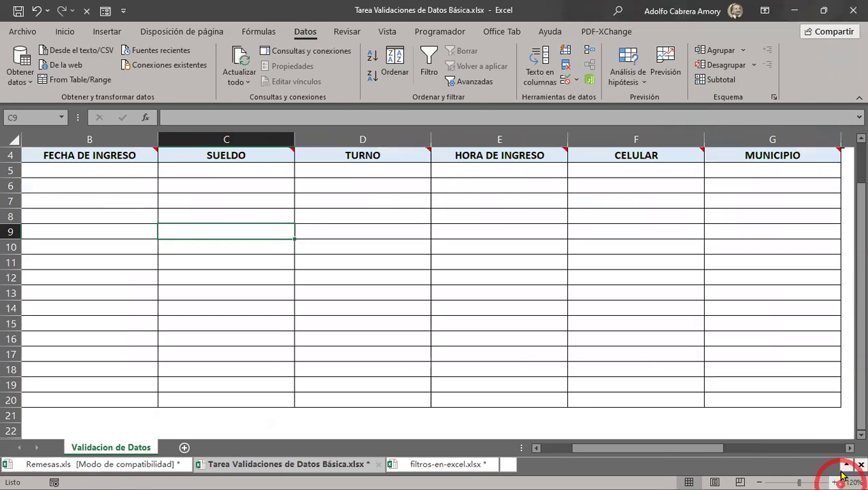
{"action": "left_click_drag", "start_coordinate": [709, 450], "coordinate": [587, 426]}
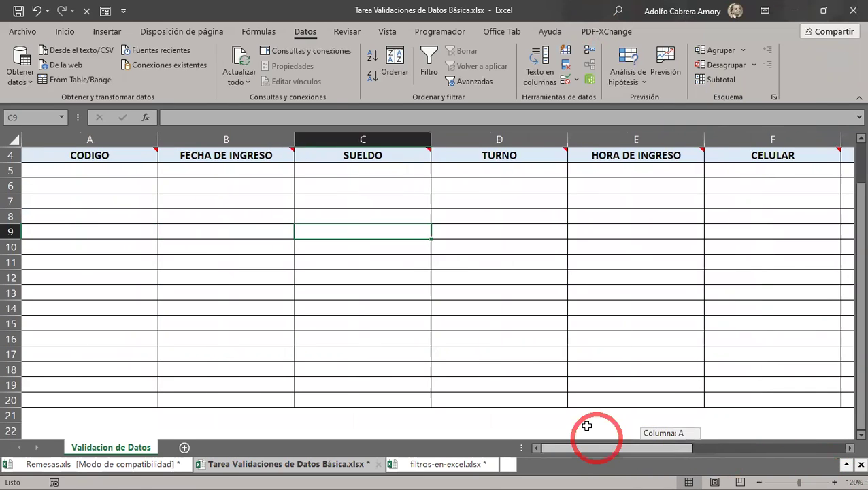
{"action": "scroll", "coordinate": [368, 252], "scroll_direction": "up", "scroll_amount": 1}
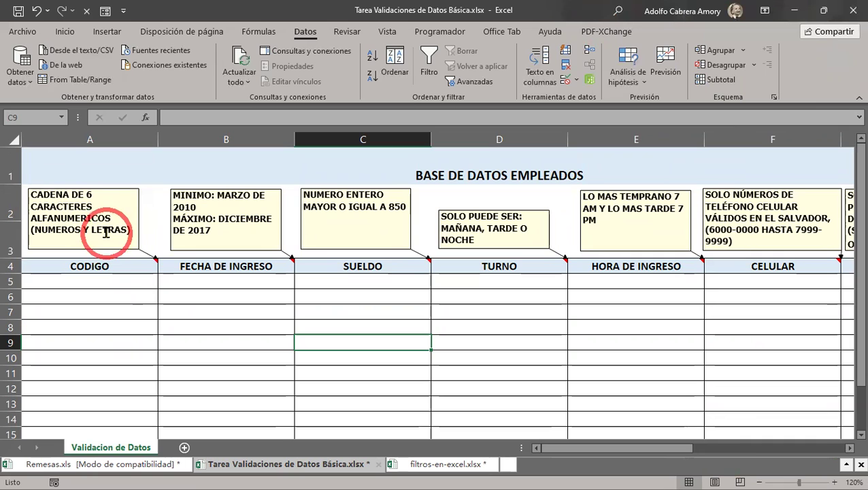
Step: Examine the CODIGO column and the validation requirements in the notes for CODIGO and FECHA DE INGRESO
{"action": "left_click_drag", "start_coordinate": [116, 268], "coordinate": [124, 396]}
{"action": "scroll", "coordinate": [156, 361], "scroll_direction": "up", "scroll_amount": 1}
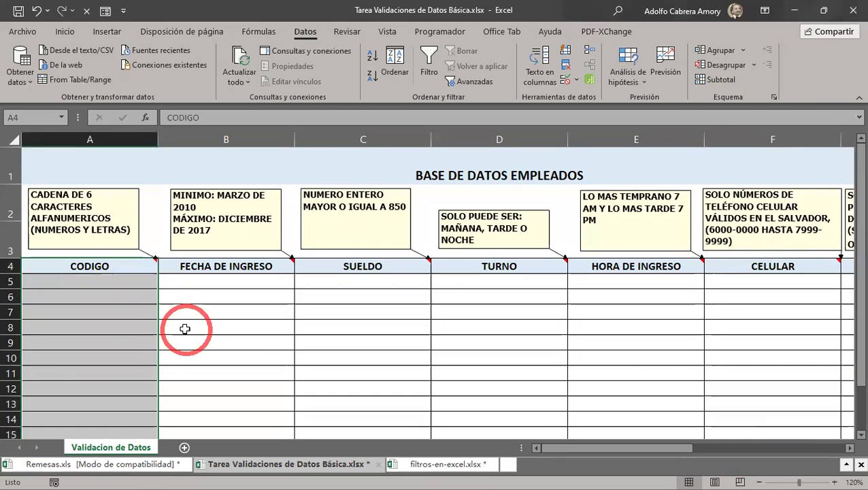
{"action": "left_click", "coordinate": [29, 196]}
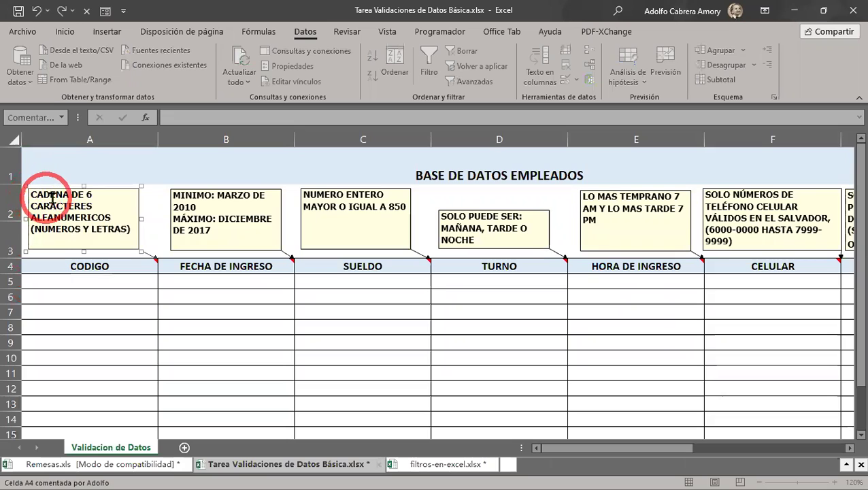
{"action": "left_click_drag", "start_coordinate": [32, 195], "coordinate": [134, 236]}
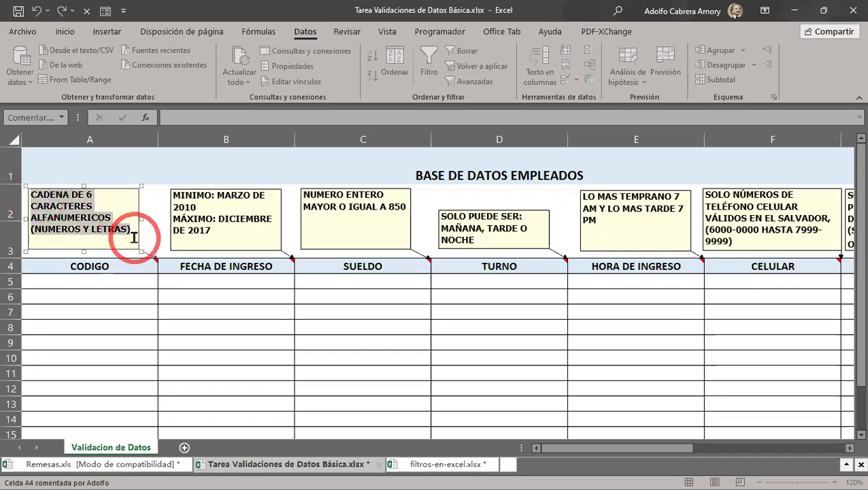
{"action": "left_click_drag", "start_coordinate": [133, 237], "coordinate": [119, 226]}
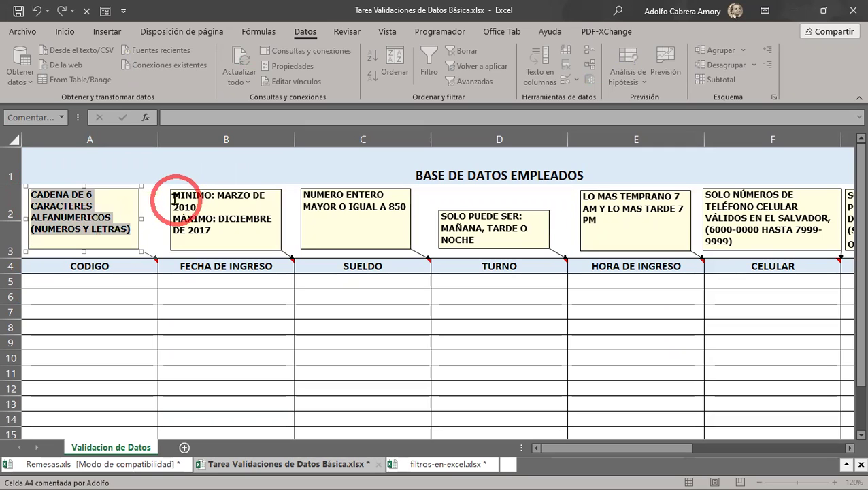
{"action": "left_click_drag", "start_coordinate": [175, 199], "coordinate": [234, 240]}
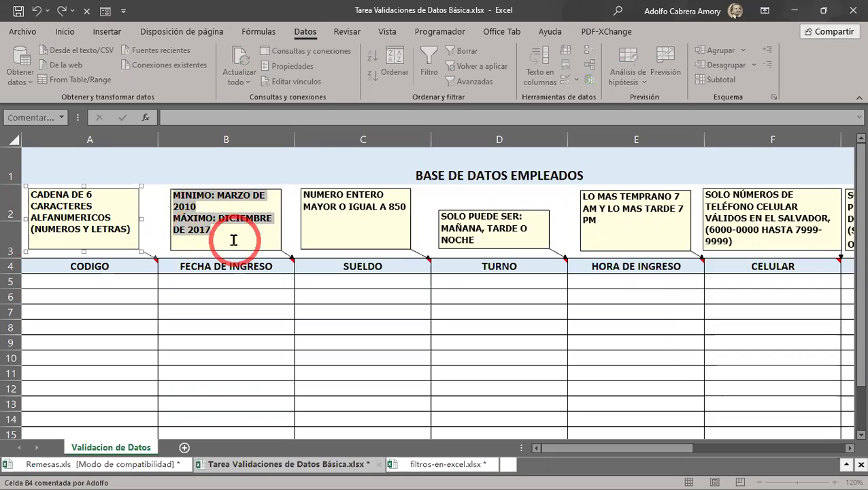
Step: Examine the validation requirements in the header notes for SUELDO, TURNO and HORA DE INGRESO
{"action": "left_click", "coordinate": [233, 240]}
{"action": "left_click_drag", "start_coordinate": [302, 193], "coordinate": [407, 216]}
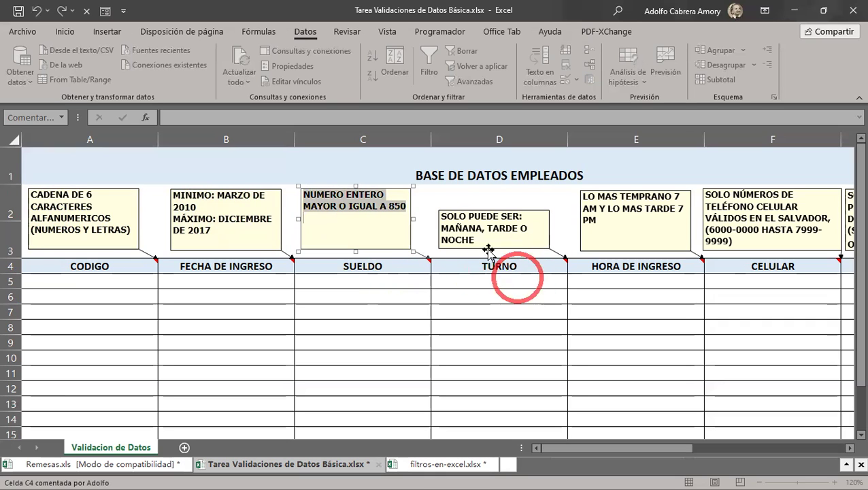
{"action": "left_click_drag", "start_coordinate": [442, 216], "coordinate": [527, 247]}
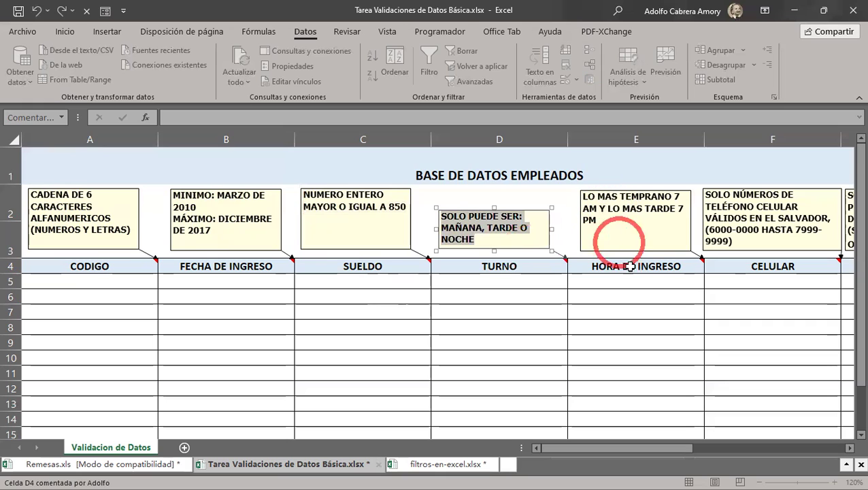
{"action": "left_click_drag", "start_coordinate": [583, 196], "coordinate": [688, 199]}
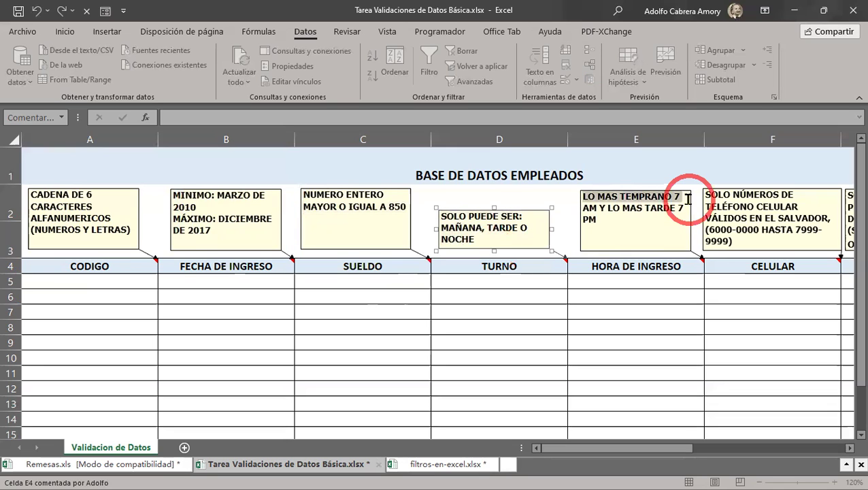
{"action": "left_click_drag", "start_coordinate": [687, 200], "coordinate": [682, 222]}
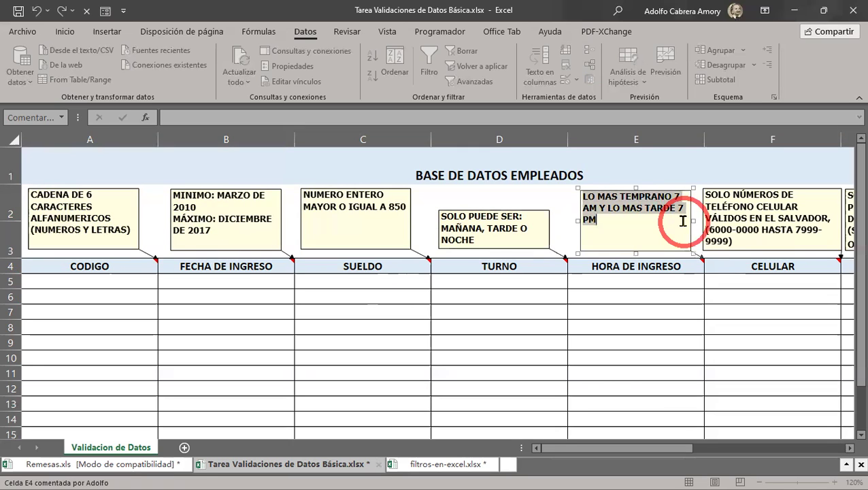
Step: Examine the CELULAR header note for the phone number range that its validation must allow
{"action": "left_click_drag", "start_coordinate": [720, 195], "coordinate": [744, 197]}
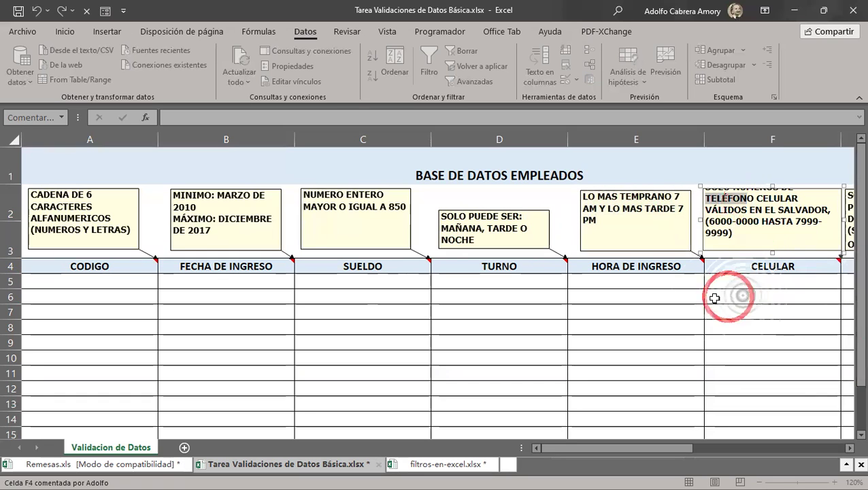
{"action": "left_click", "coordinate": [766, 233]}
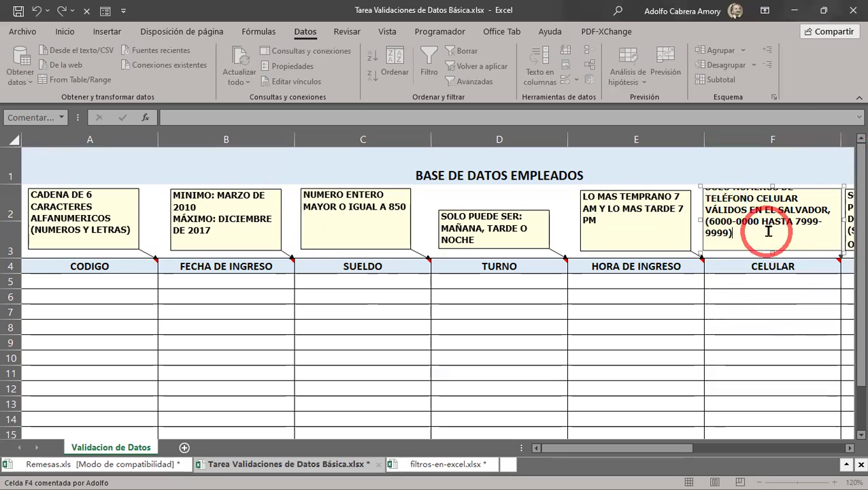
{"action": "left_click", "coordinate": [748, 312]}
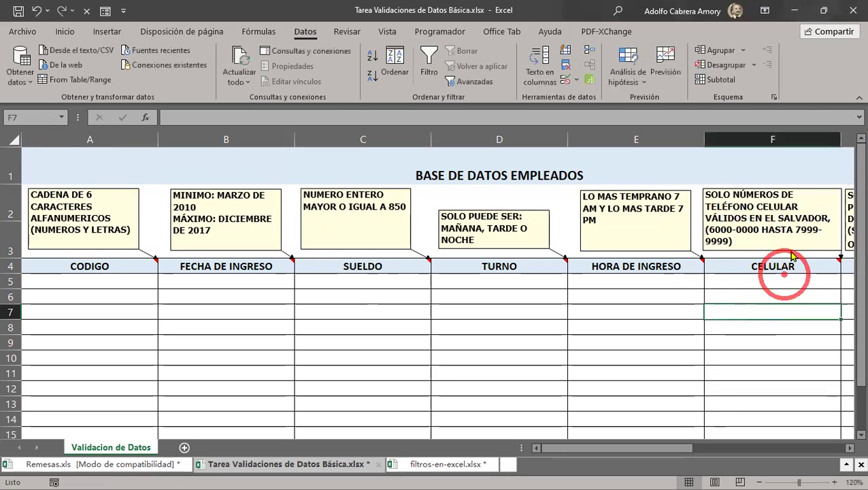
{"action": "left_click", "coordinate": [712, 204]}
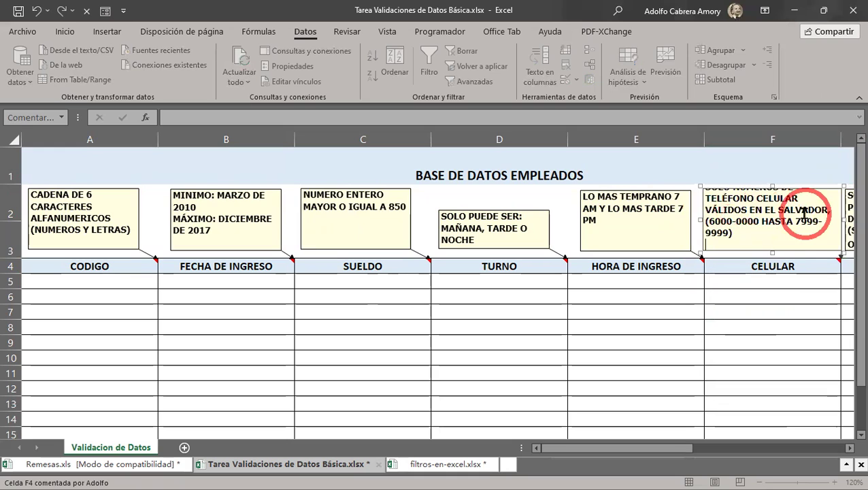
{"action": "left_click", "coordinate": [750, 340]}
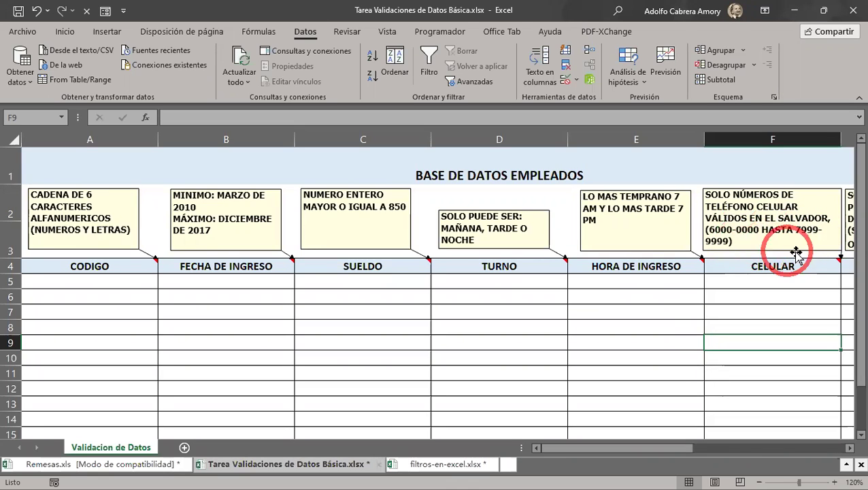
Step: Examine the MUNICIPIO header note for the required validation option and the municipalities its list must contain
{"action": "left_click_drag", "start_coordinate": [641, 449], "coordinate": [699, 459]}
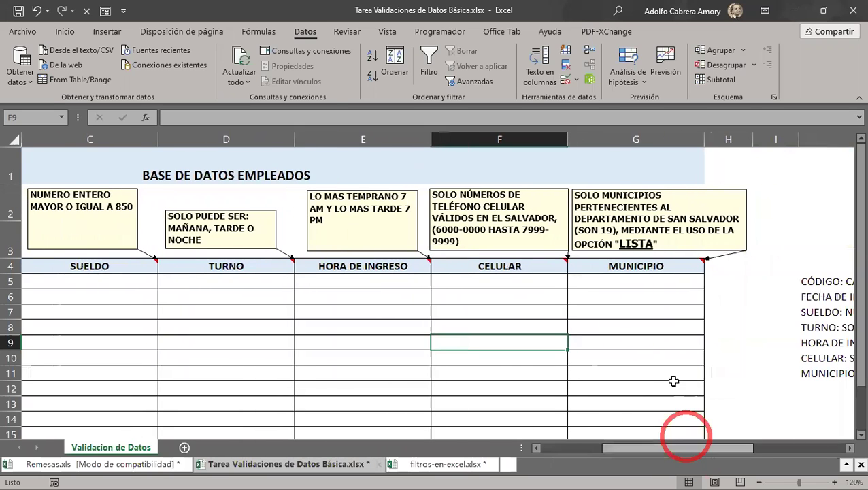
{"action": "left_click", "coordinate": [579, 198]}
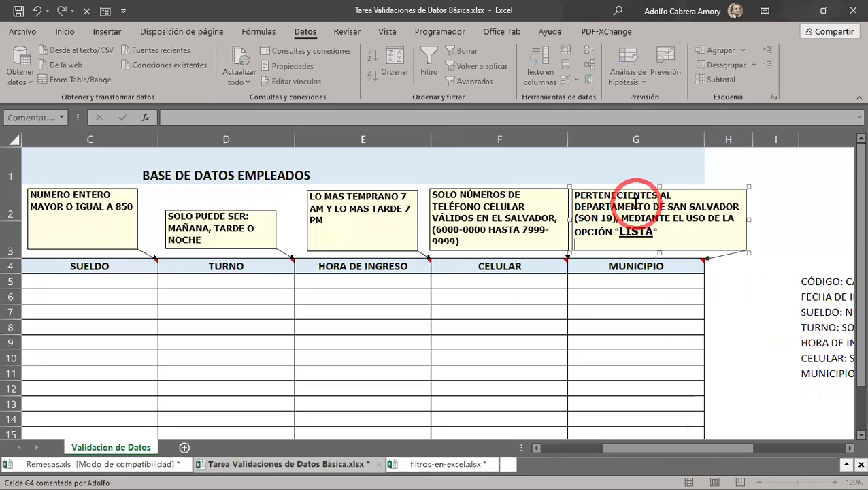
{"action": "left_click", "coordinate": [810, 229]}
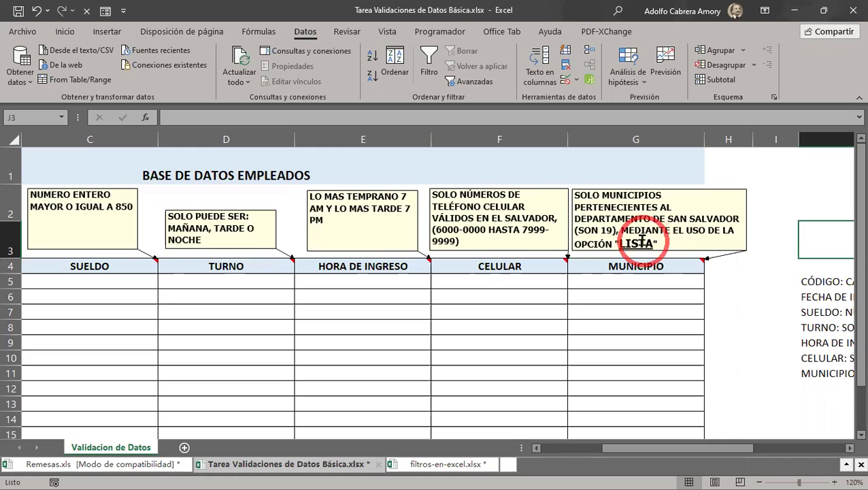
{"action": "left_click", "coordinate": [596, 233]}
{"action": "left_click_drag", "start_coordinate": [573, 218], "coordinate": [616, 219]}
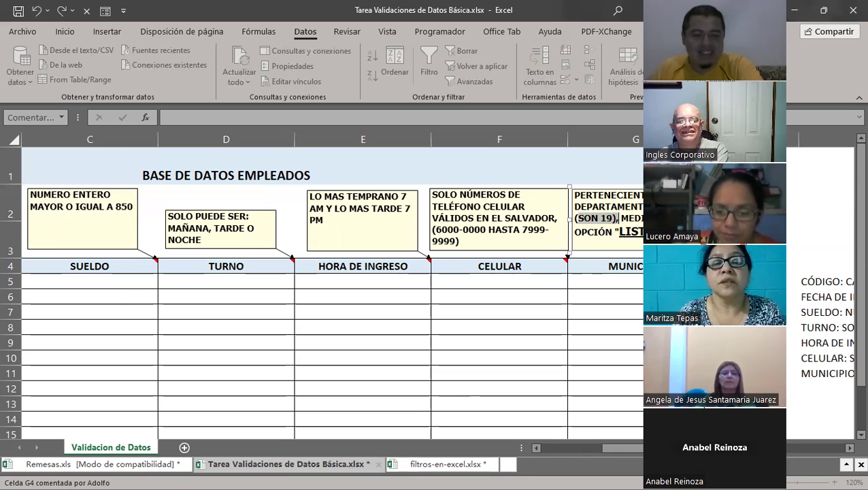
{"action": "left_click", "coordinate": [107, 271]}
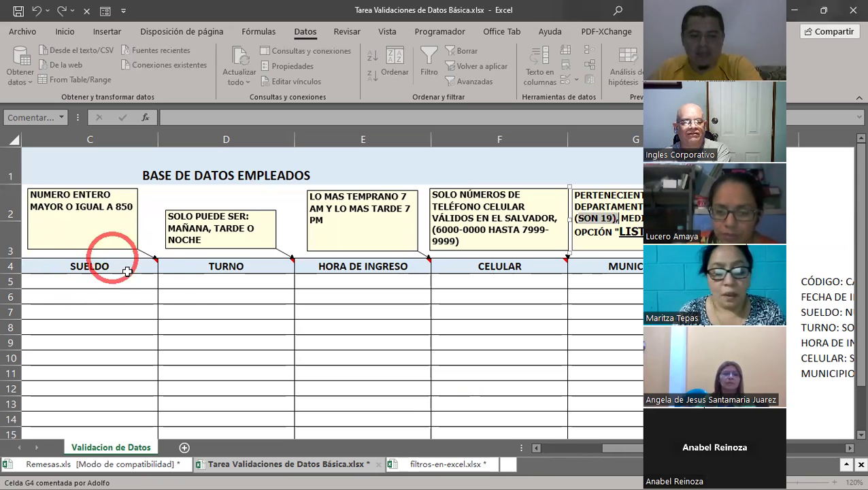